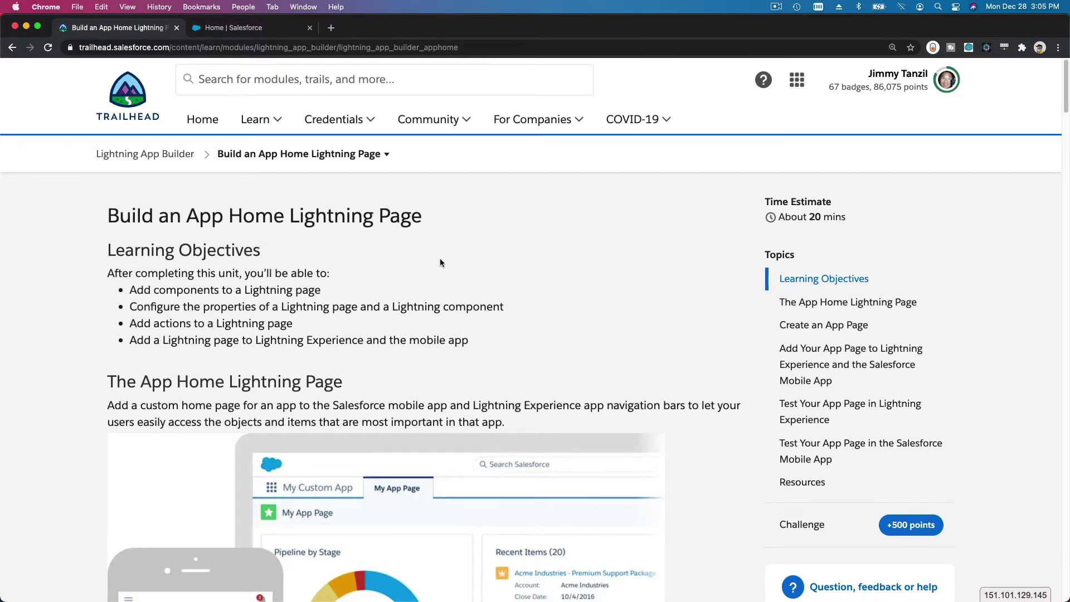
Read the unit's introduction to App Home Lightning pages, switch to the Salesforce org and open the Marketing app.
{"action": "scroll", "coordinate": [440, 261], "scroll_direction": "down", "scroll_amount": 5}
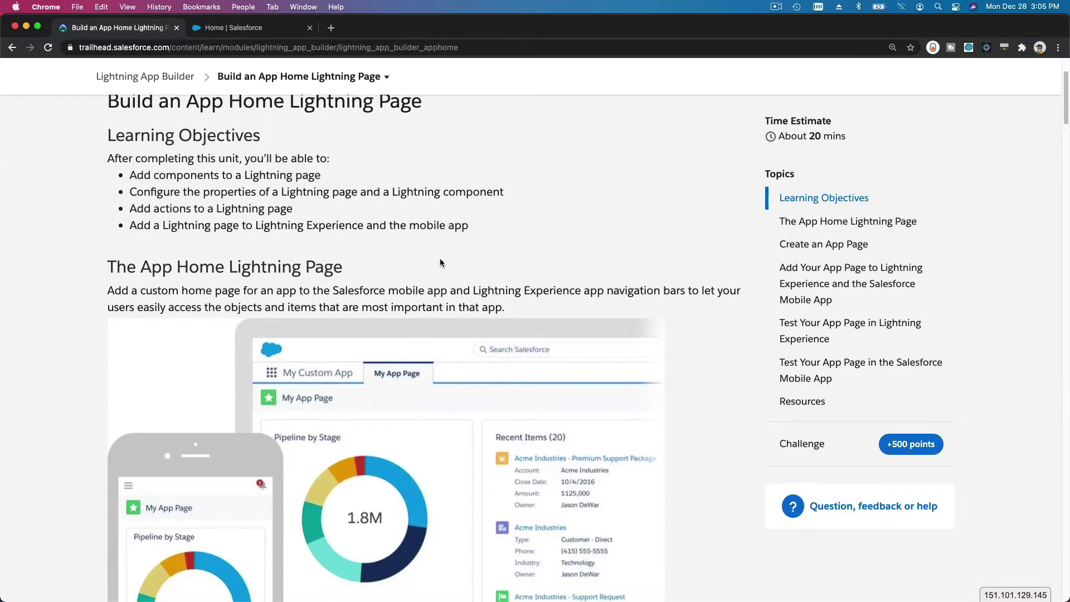
{"action": "scroll", "coordinate": [439, 262], "scroll_direction": "down", "scroll_amount": 1}
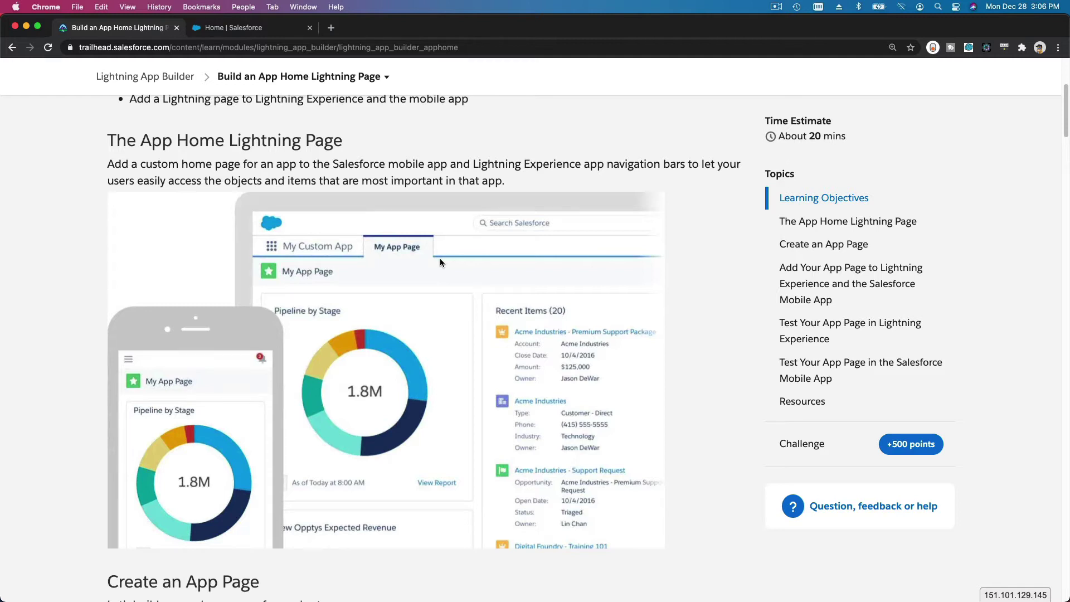
{"action": "left_click", "coordinate": [228, 29]}
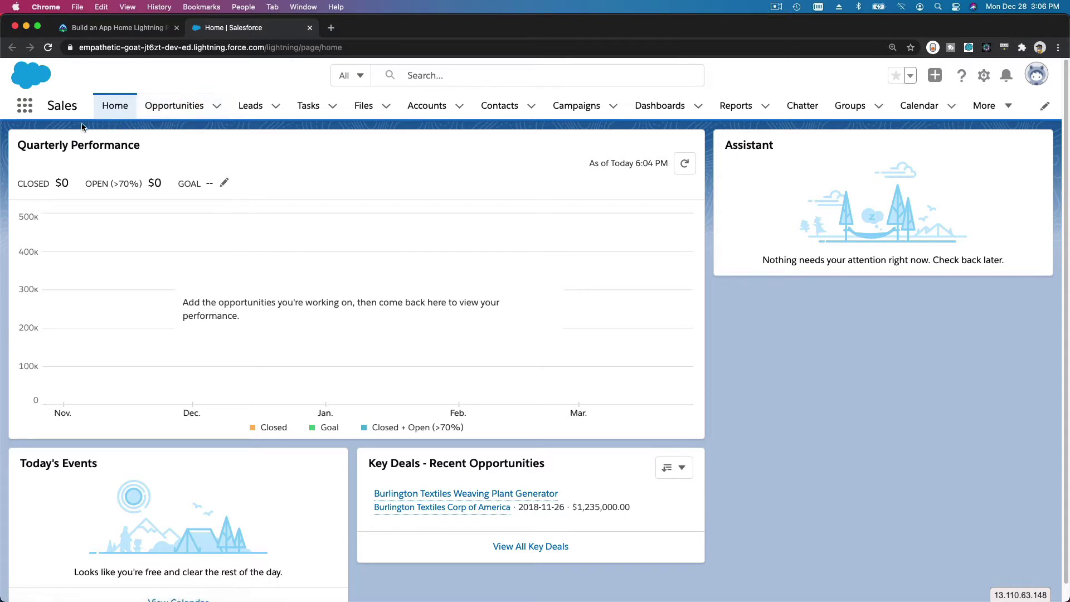
{"action": "left_click", "coordinate": [24, 108]}
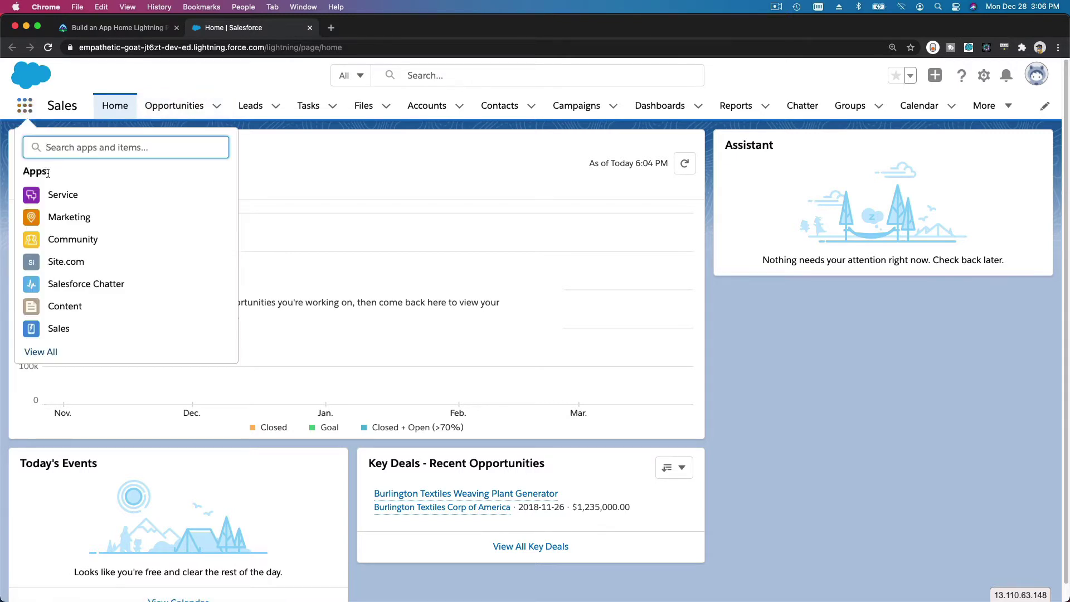
{"action": "left_click", "coordinate": [65, 217]}
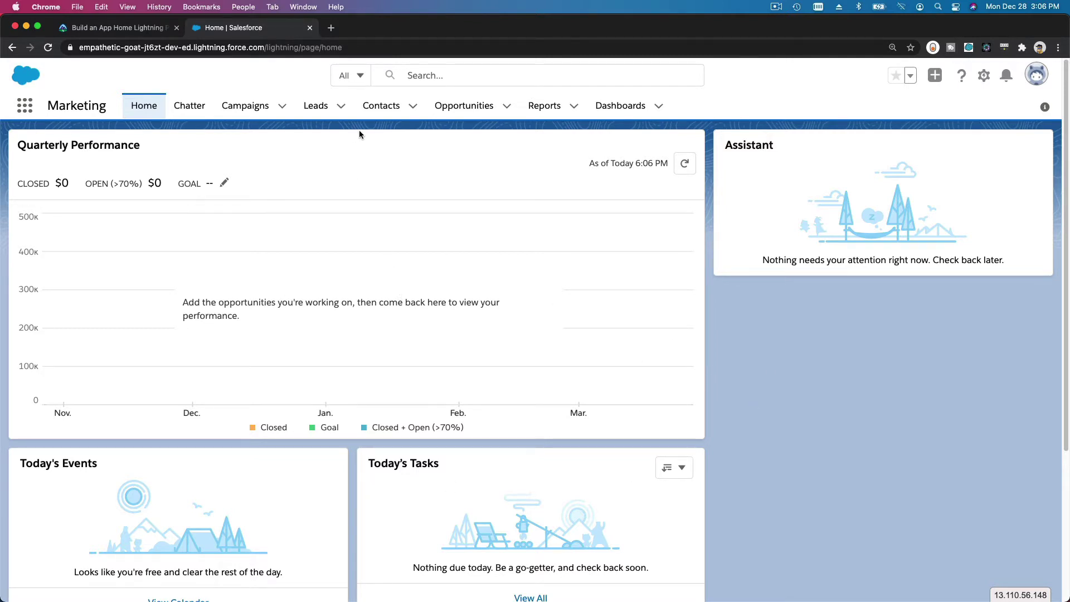
Browse the full list of apps in the App Launcher and switch back to the Sales app.
{"action": "left_click", "coordinate": [32, 106]}
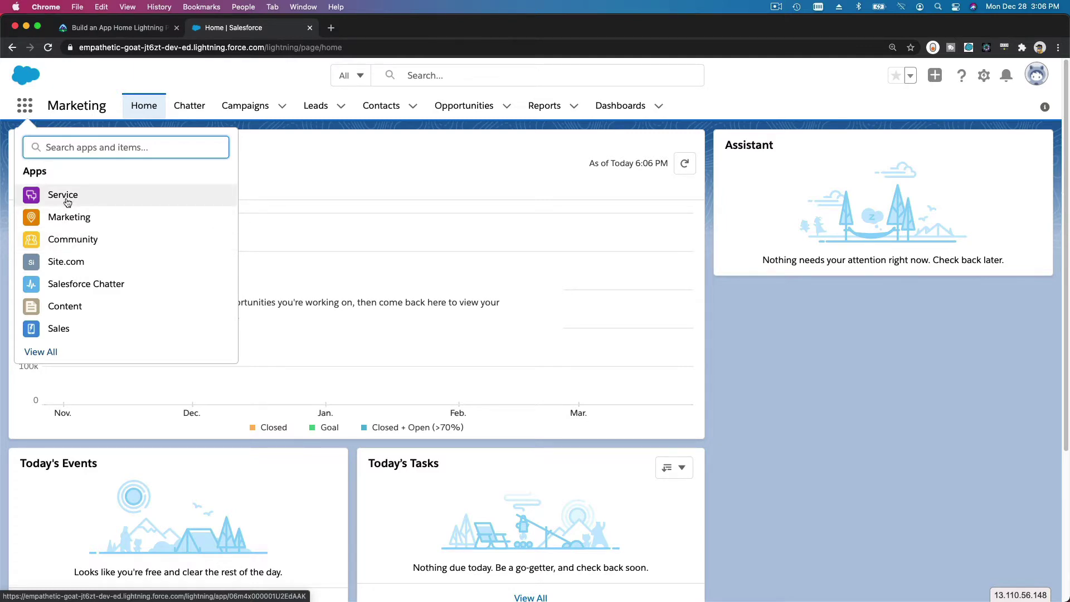
{"action": "left_click", "coordinate": [48, 351]}
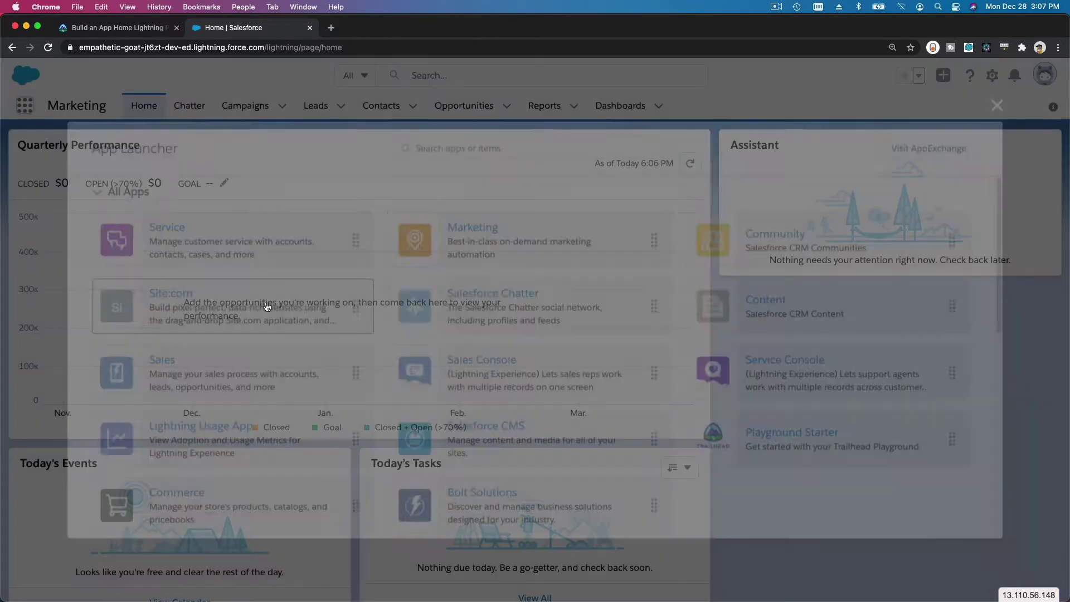
{"action": "scroll", "coordinate": [411, 299], "scroll_direction": "down", "scroll_amount": 3}
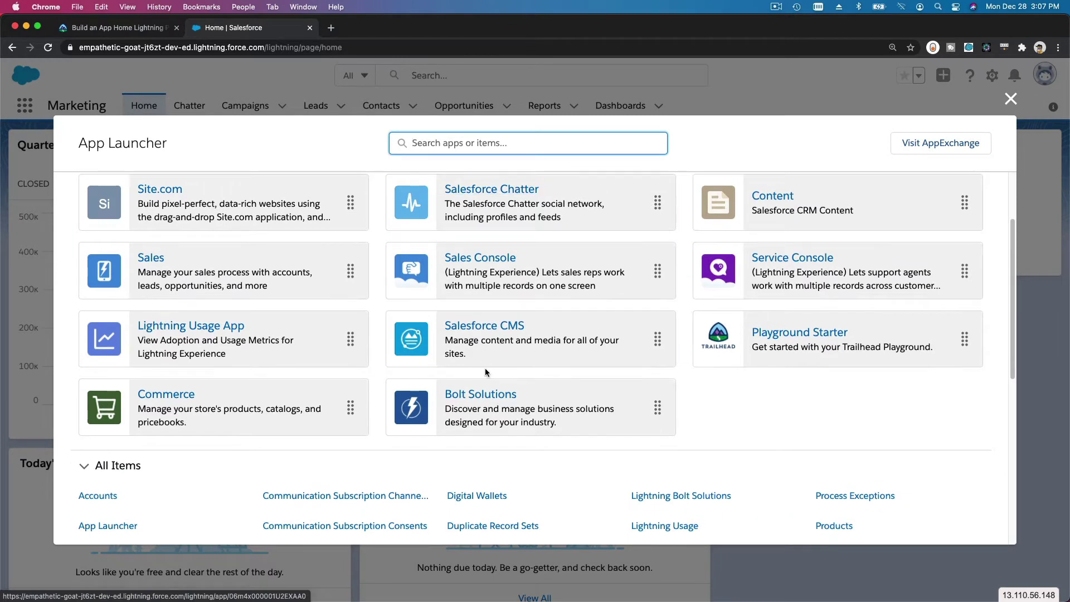
{"action": "scroll", "coordinate": [485, 374], "scroll_direction": "up", "scroll_amount": 2}
{"action": "scroll", "coordinate": [486, 372], "scroll_direction": "up", "scroll_amount": 1}
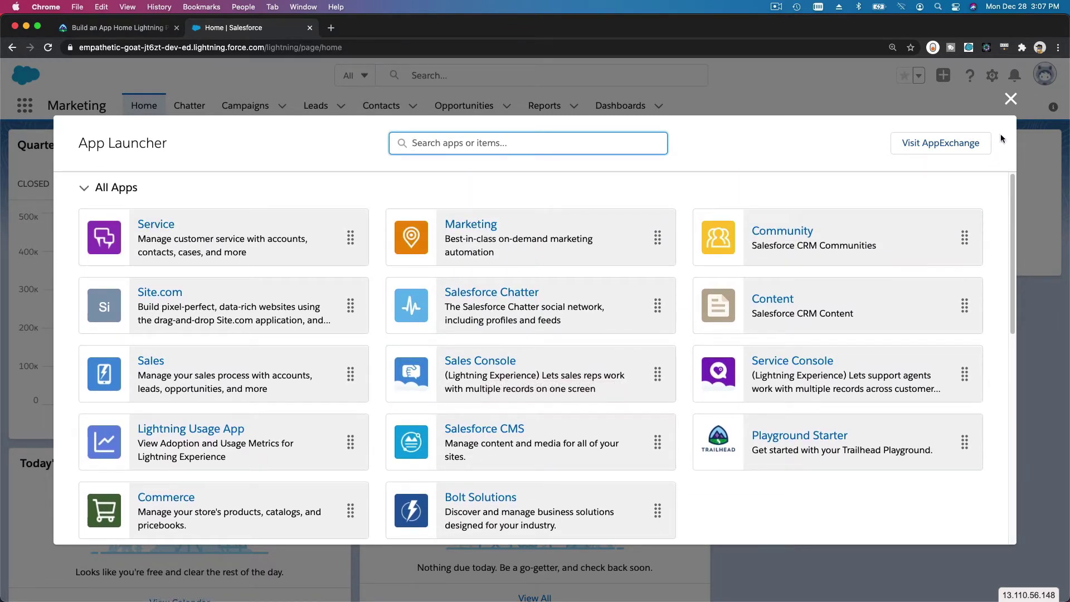
{"action": "left_click", "coordinate": [1011, 99]}
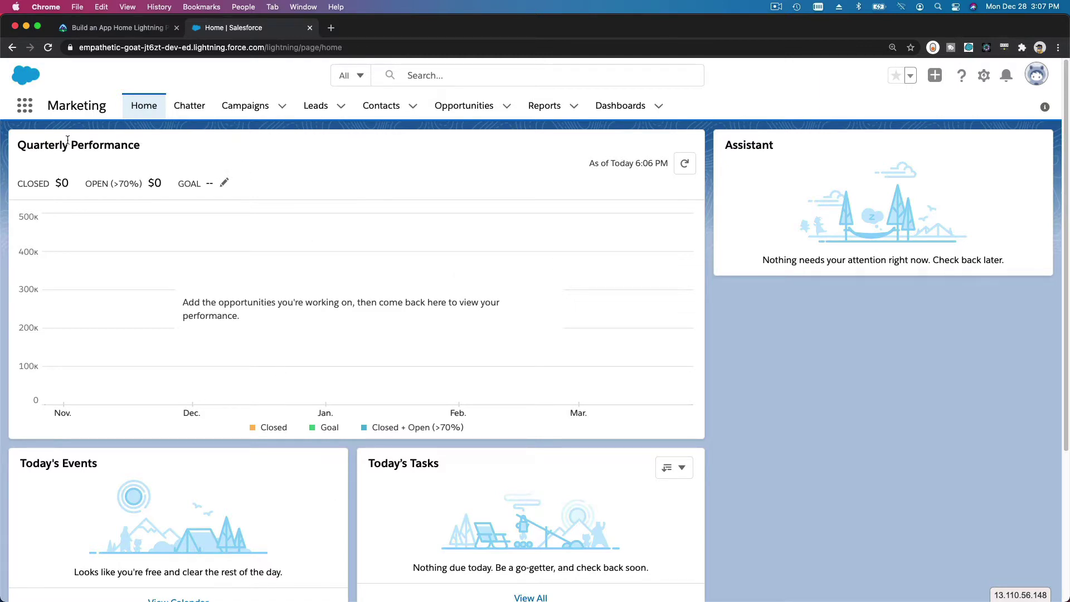
{"action": "left_click", "coordinate": [25, 106]}
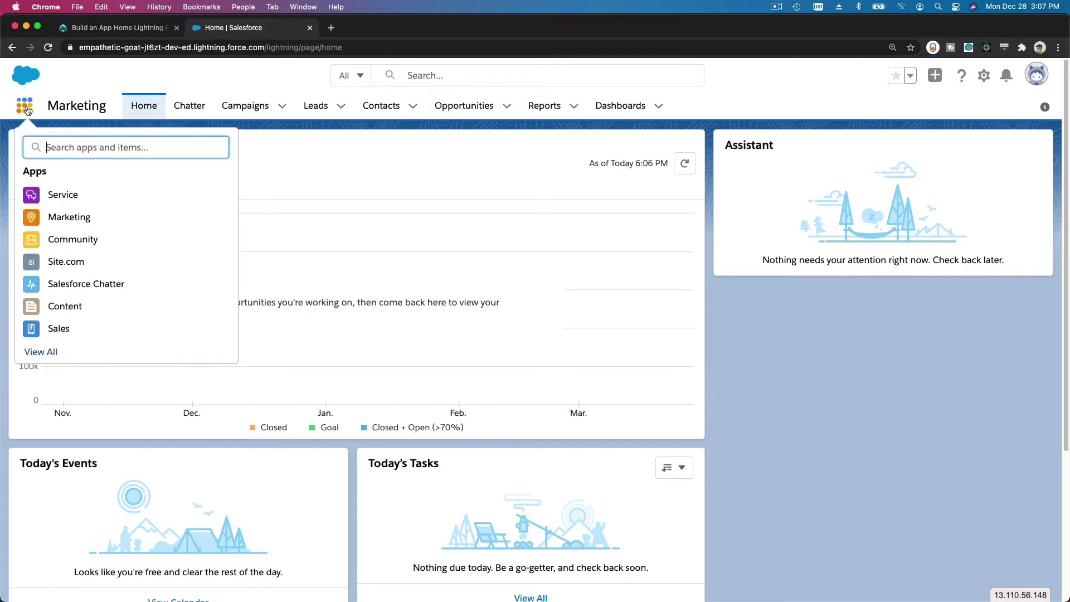
{"action": "left_click", "coordinate": [57, 329]}
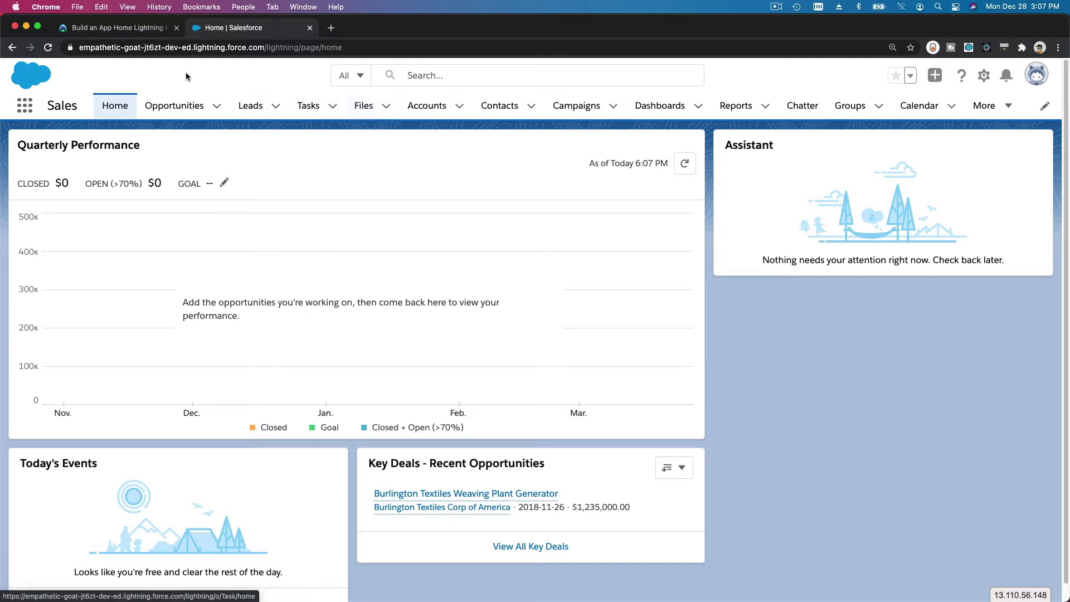
Read the Create an App Page instructions in the Trailhead unit and copy the page name Top Accounts and Opportunities.
{"action": "left_click", "coordinate": [119, 29]}
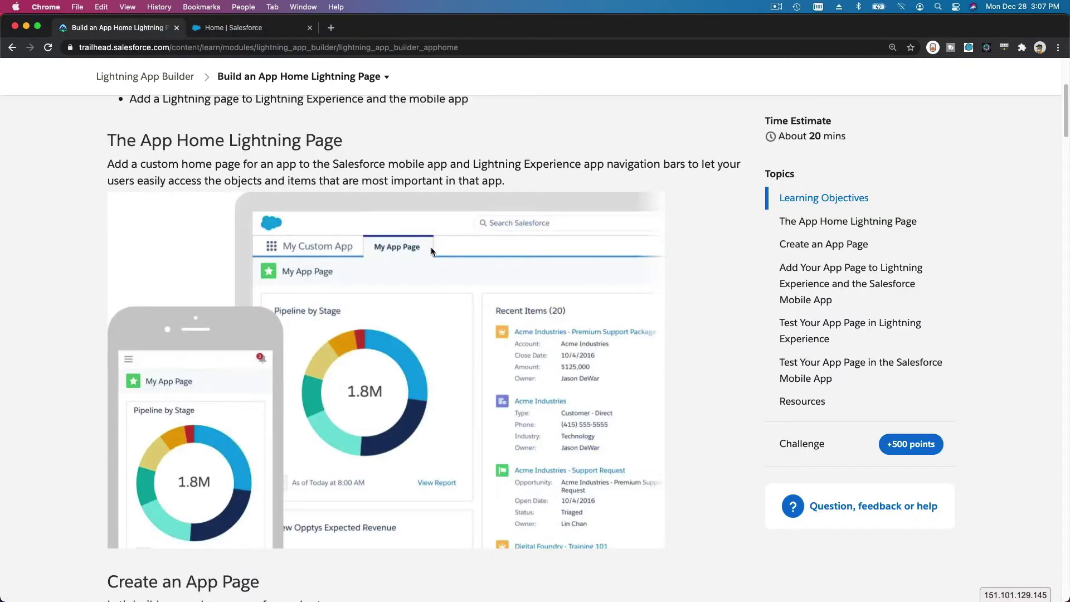
{"action": "scroll", "coordinate": [431, 251], "scroll_direction": "down", "scroll_amount": 8}
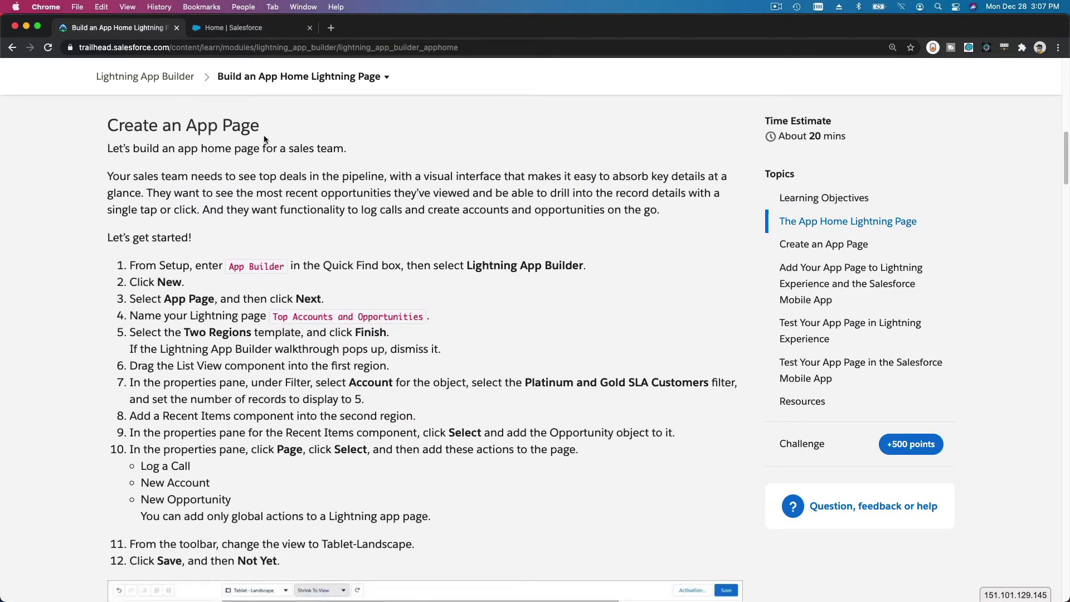
{"action": "scroll", "coordinate": [350, 195], "scroll_direction": "down", "scroll_amount": 1}
{"action": "scroll", "coordinate": [350, 195], "scroll_direction": "up", "scroll_amount": 1}
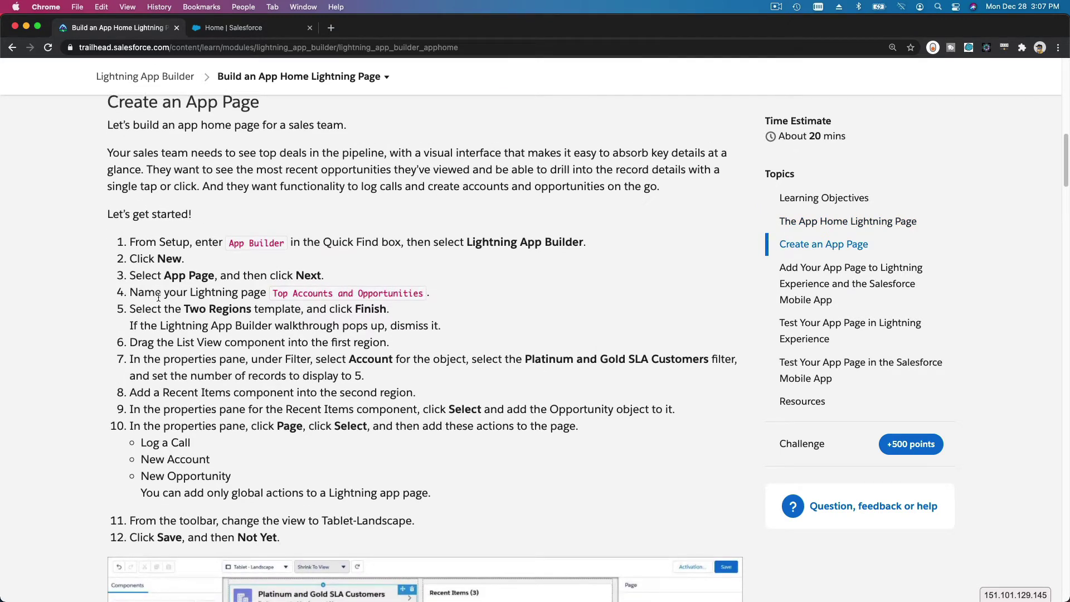
{"action": "left_click", "coordinate": [222, 31]}
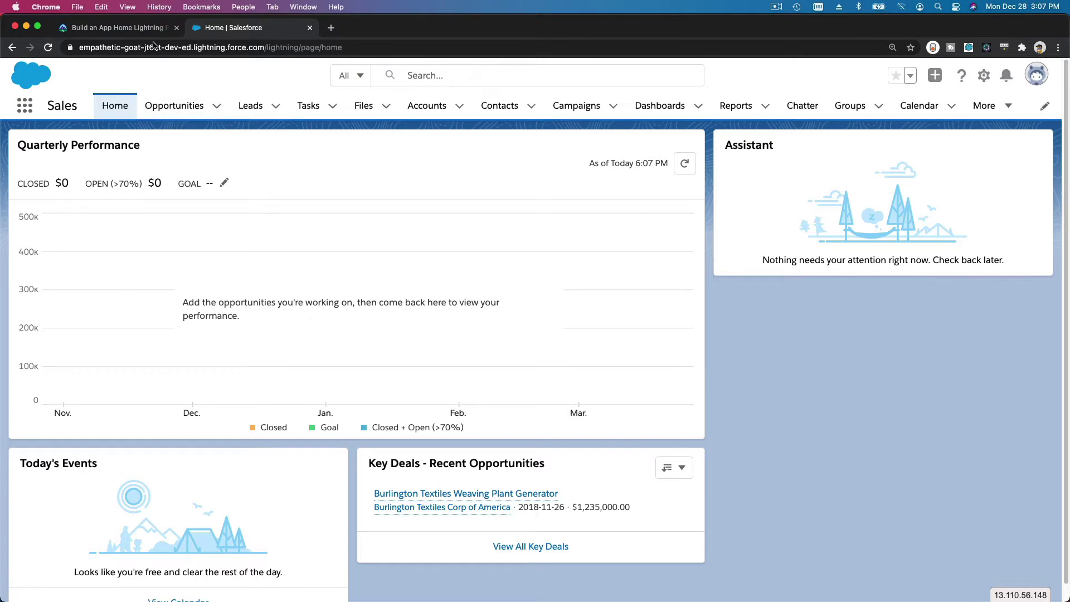
{"action": "left_click", "coordinate": [137, 32]}
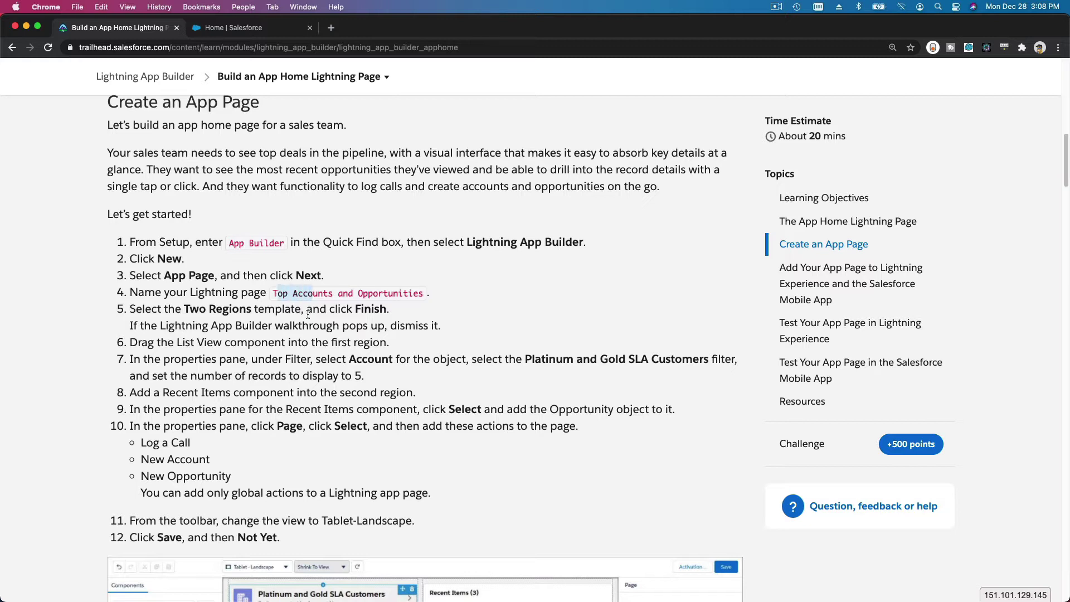
{"action": "left_click_drag", "start_coordinate": [275, 294], "coordinate": [424, 296]}
{"action": "key", "text": "super+c"}
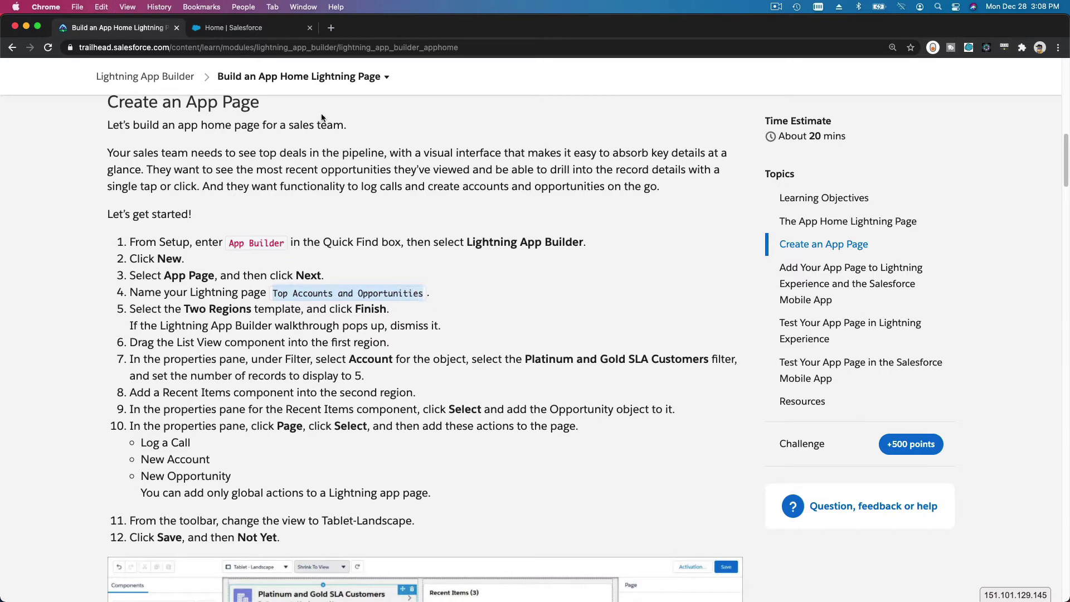
Open Setup in the Salesforce org, search for "Lightning App" and open Lightning App Builder.
{"action": "left_click", "coordinate": [251, 28]}
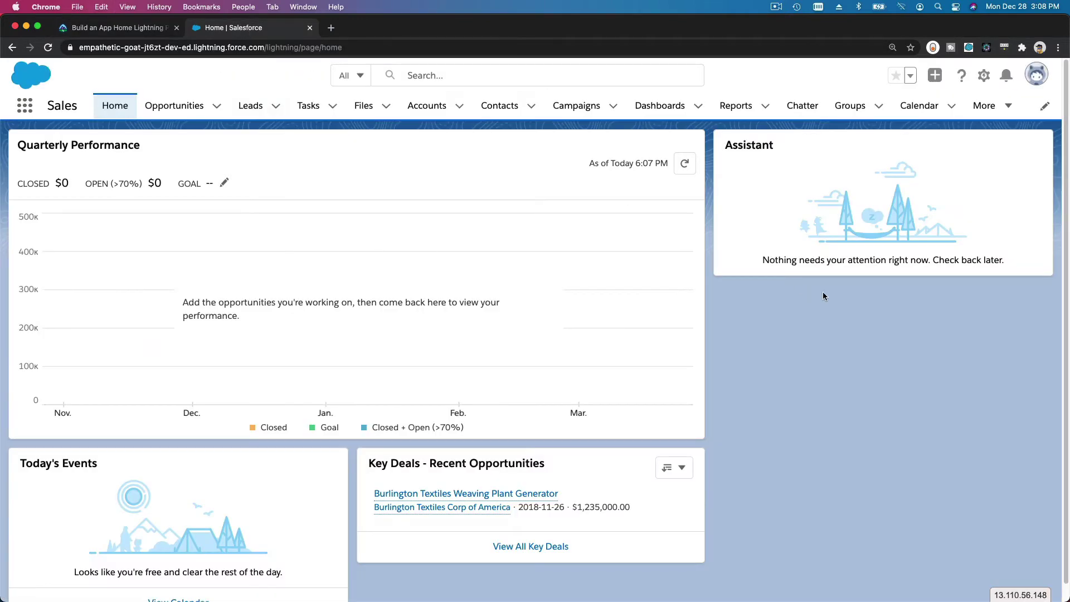
{"action": "left_click", "coordinate": [984, 75]}
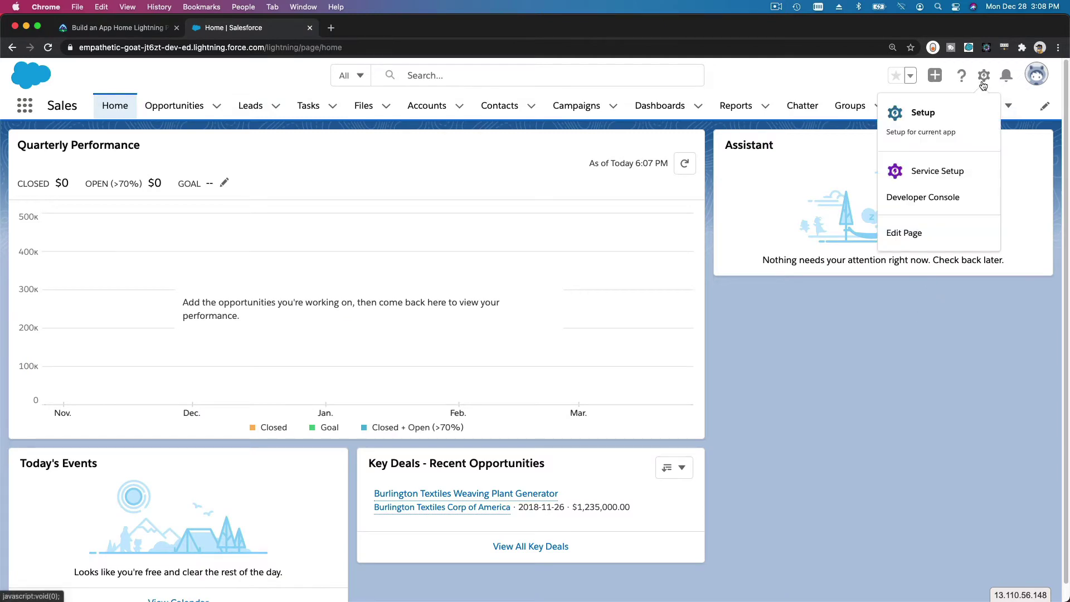
{"action": "left_click", "coordinate": [951, 113]}
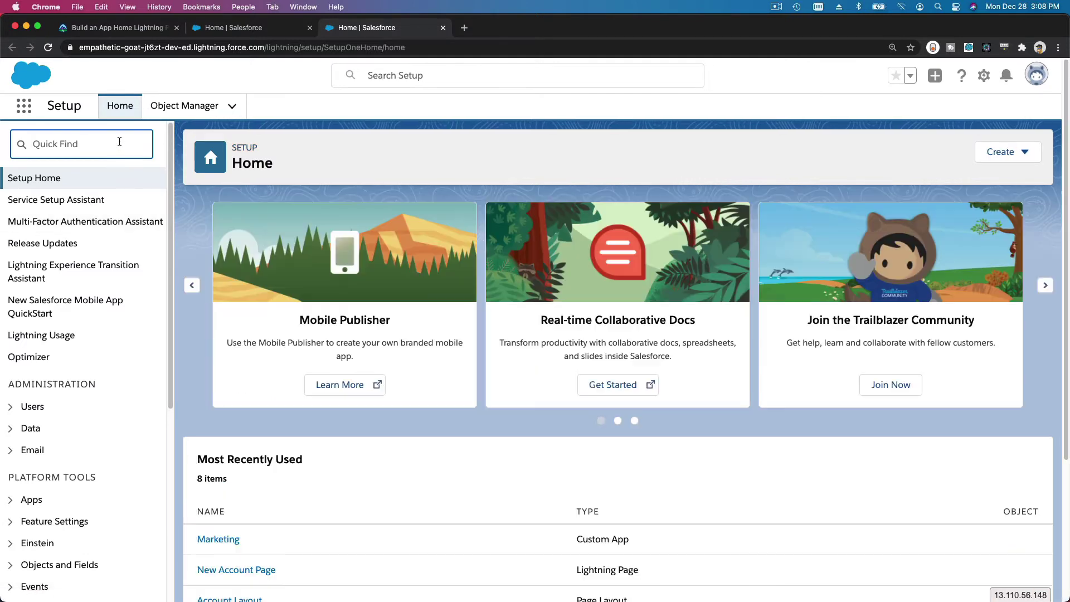
{"action": "left_click", "coordinate": [119, 141]}
{"action": "type", "text": "Lightning App"}
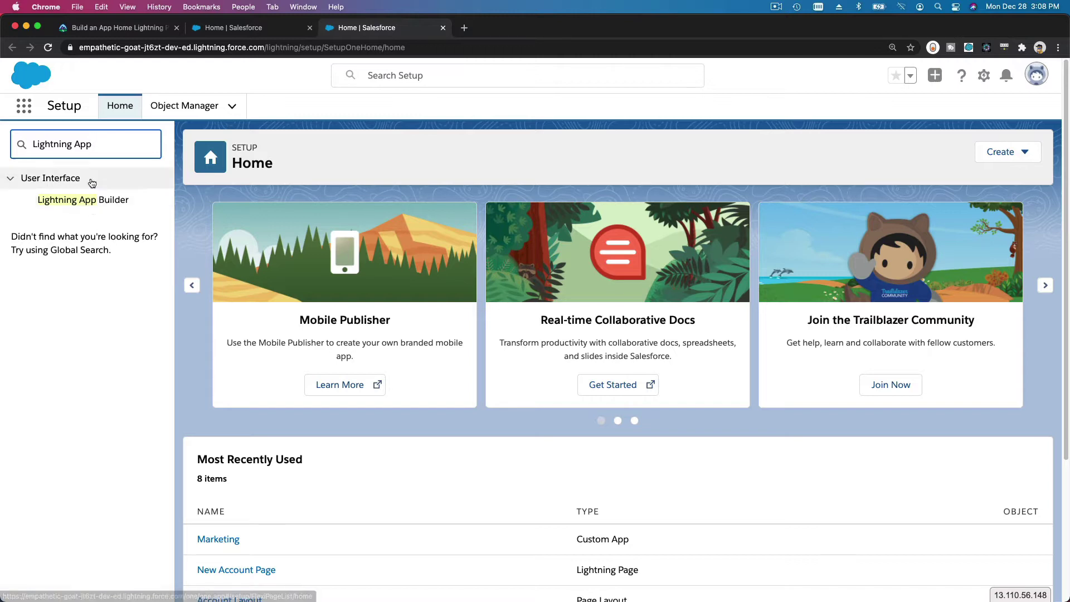
{"action": "left_click", "coordinate": [93, 207]}
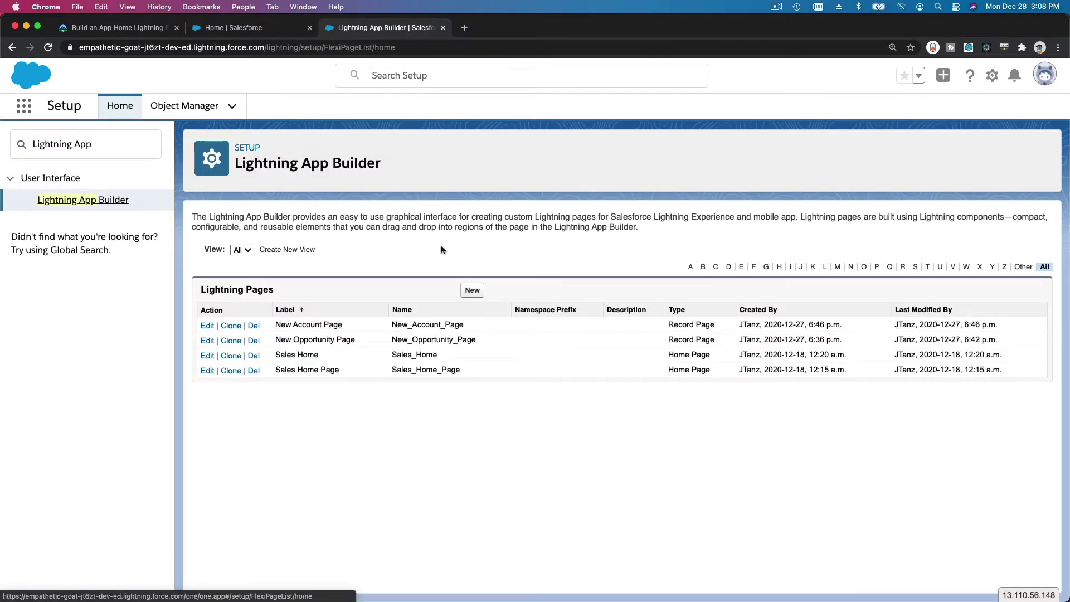
Start a new Lightning page of type App Page with the label Top Accounts and Opportunities.
{"action": "left_click", "coordinate": [472, 291]}
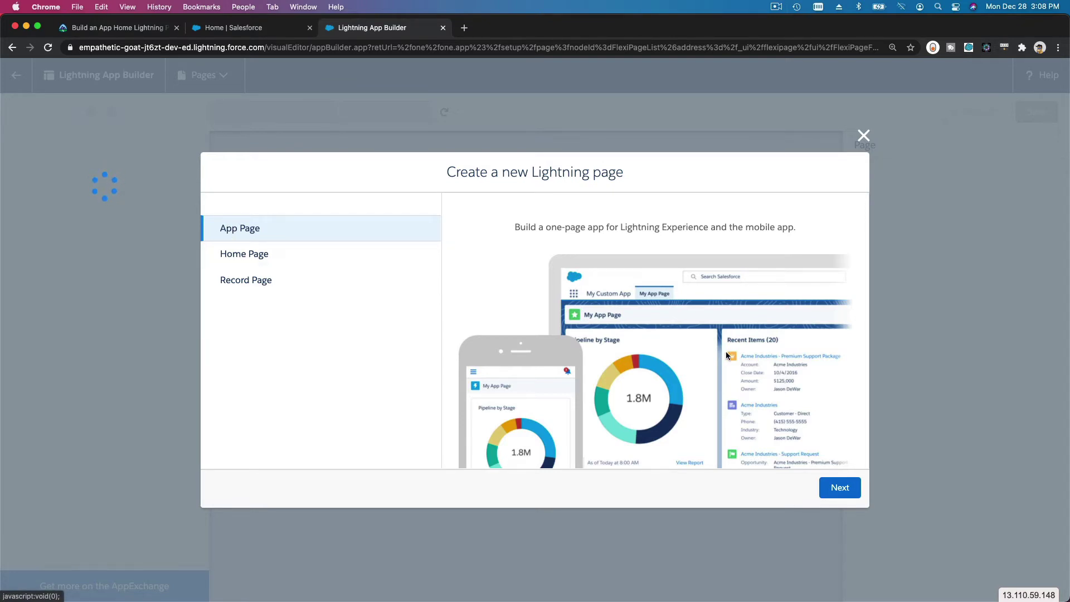
{"action": "left_click", "coordinate": [839, 488]}
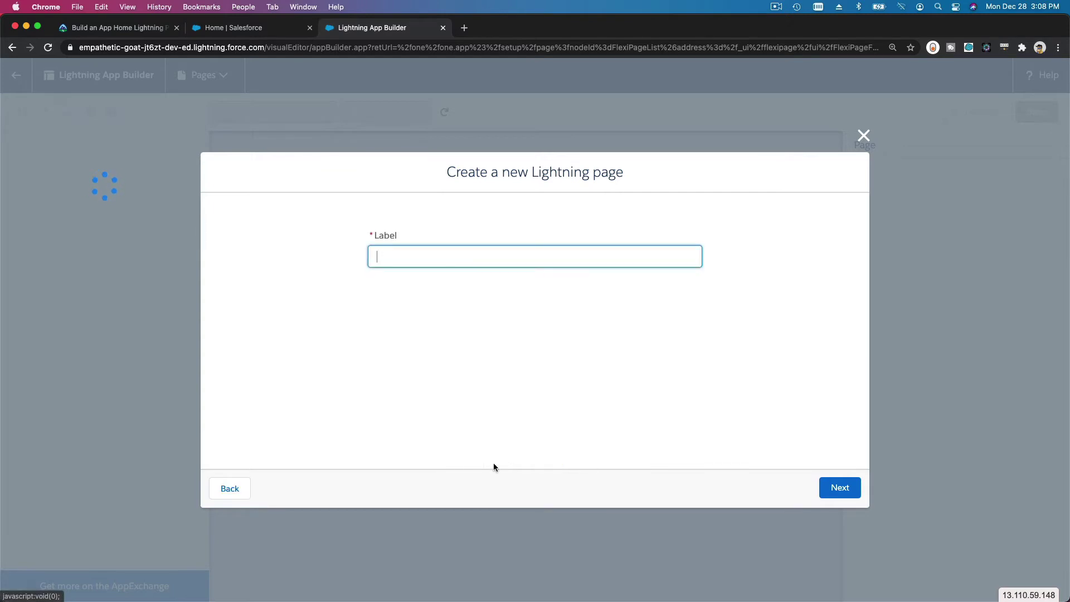
{"action": "key", "text": "super+v"}
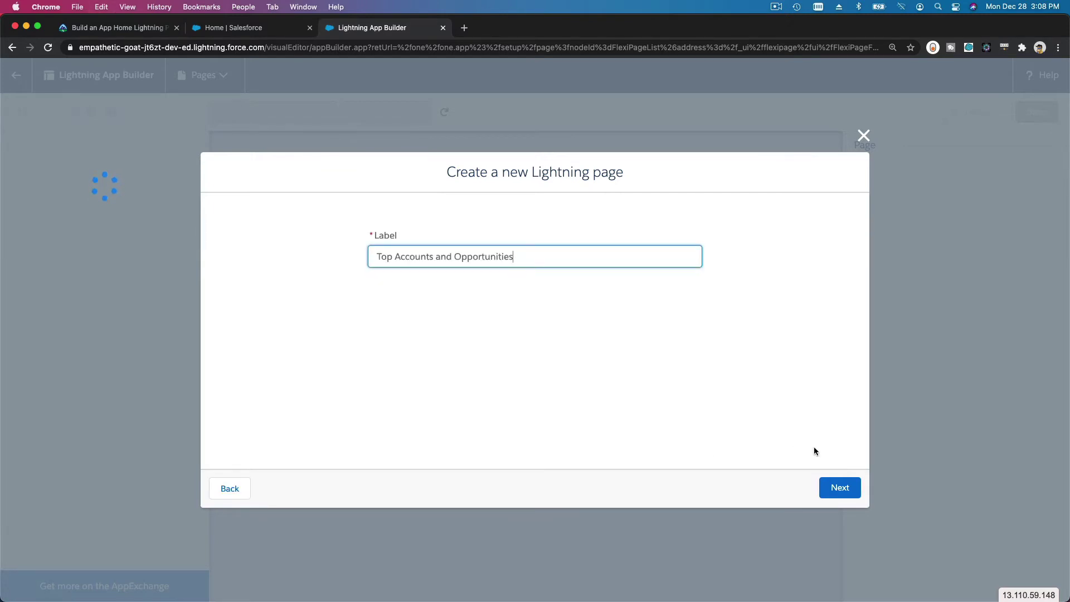
{"action": "left_click", "coordinate": [834, 484]}
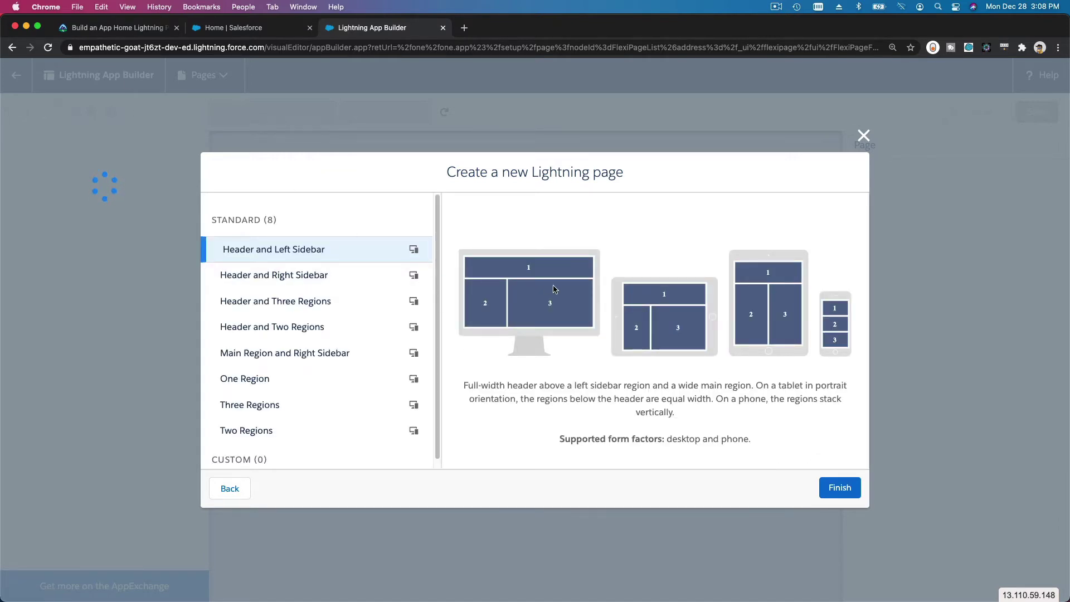
Check the required template in Trailhead, create the page with the Two Regions template and dismiss the walkthrough message.
{"action": "left_click", "coordinate": [133, 31]}
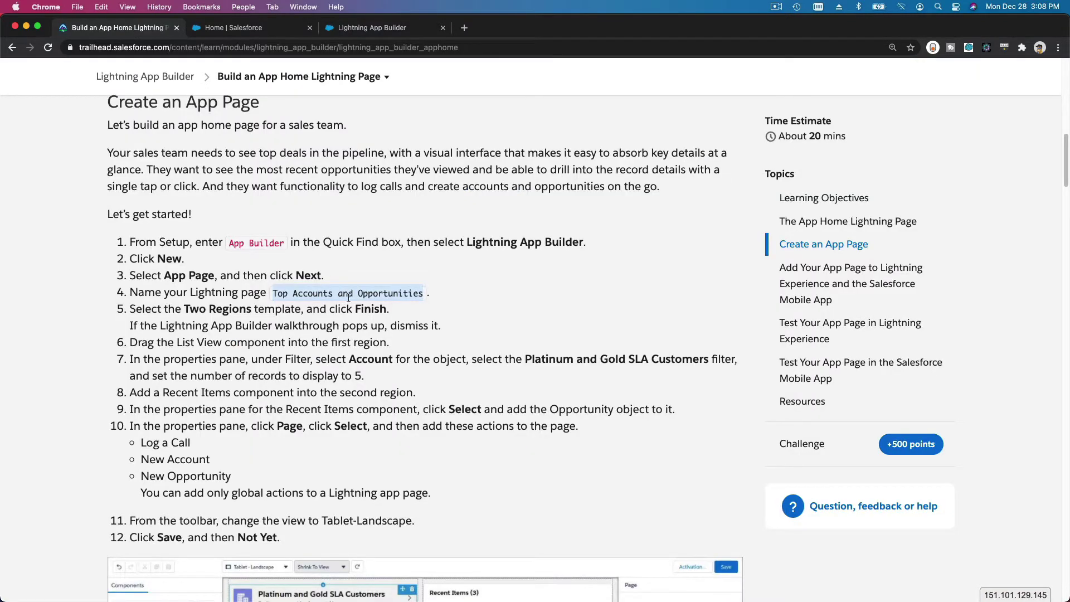
{"action": "triple_click", "coordinate": [229, 310]}
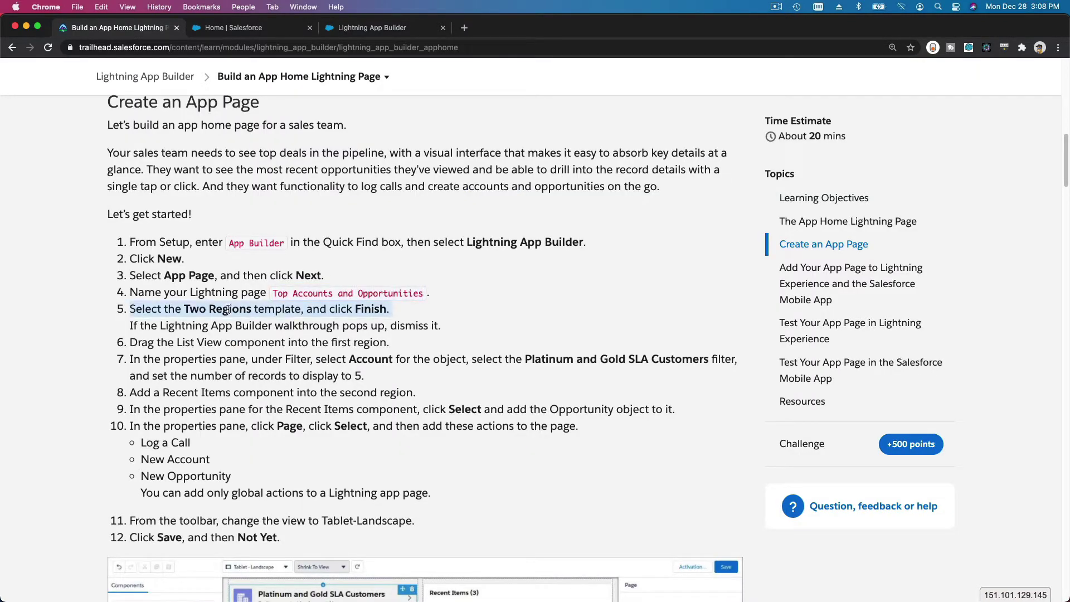
{"action": "left_click", "coordinate": [363, 28]}
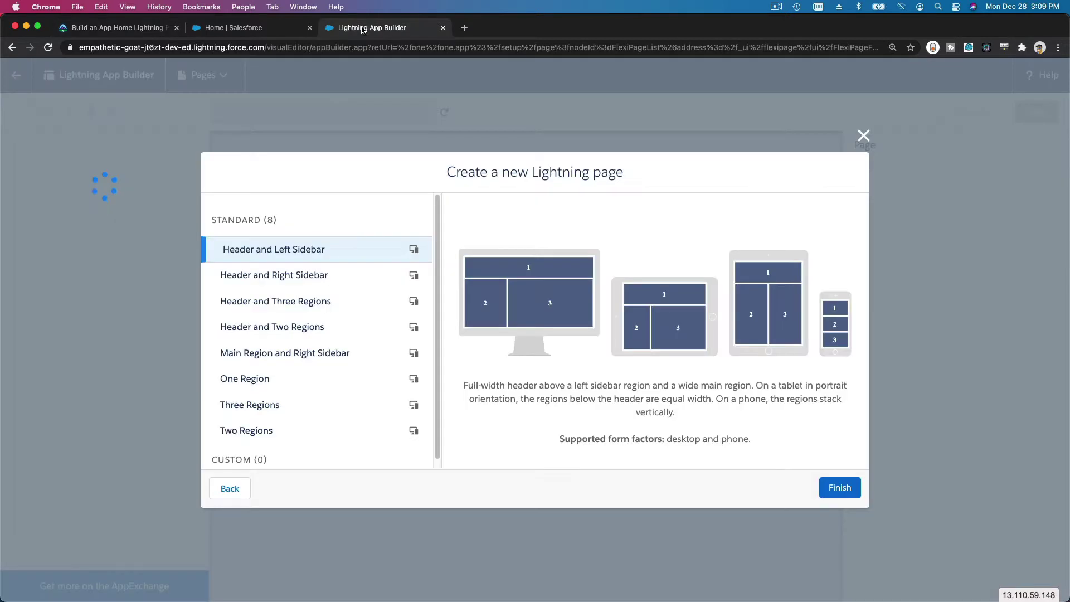
{"action": "left_click", "coordinate": [282, 433]}
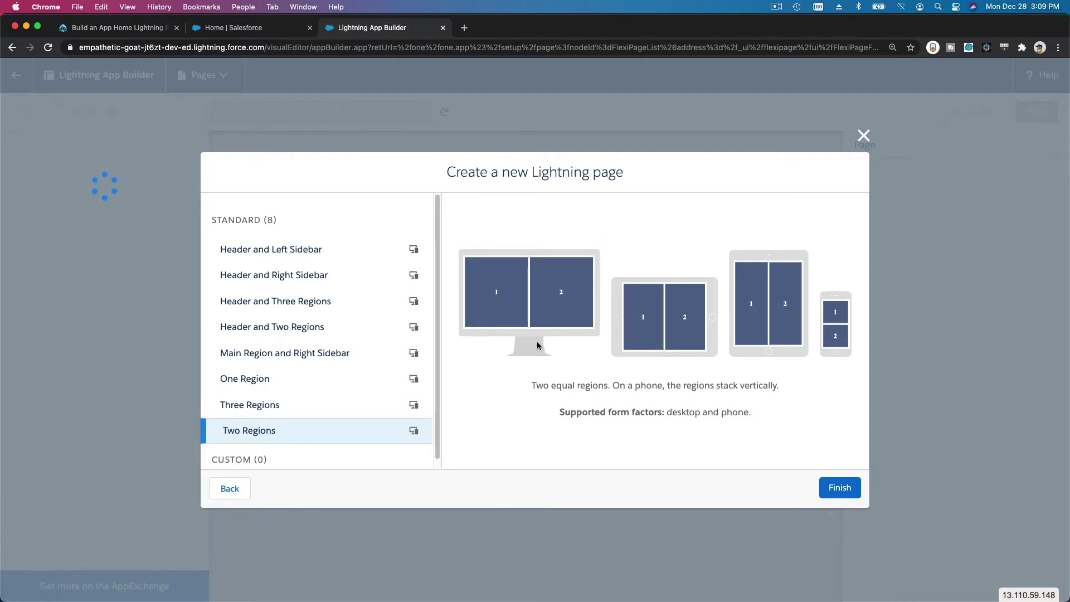
{"action": "left_click", "coordinate": [828, 488]}
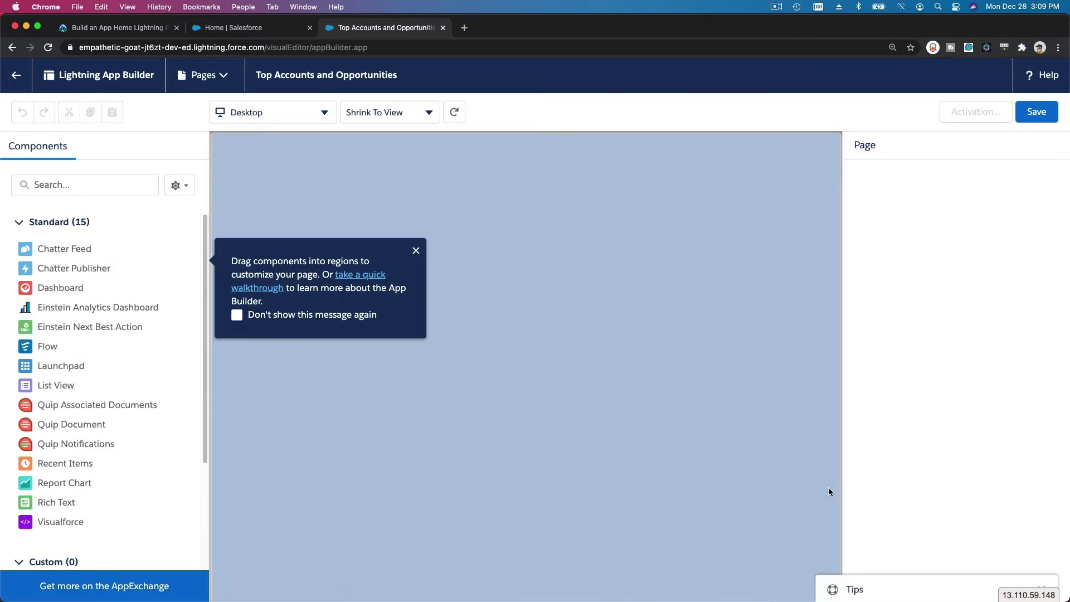
{"action": "left_click", "coordinate": [416, 252]}
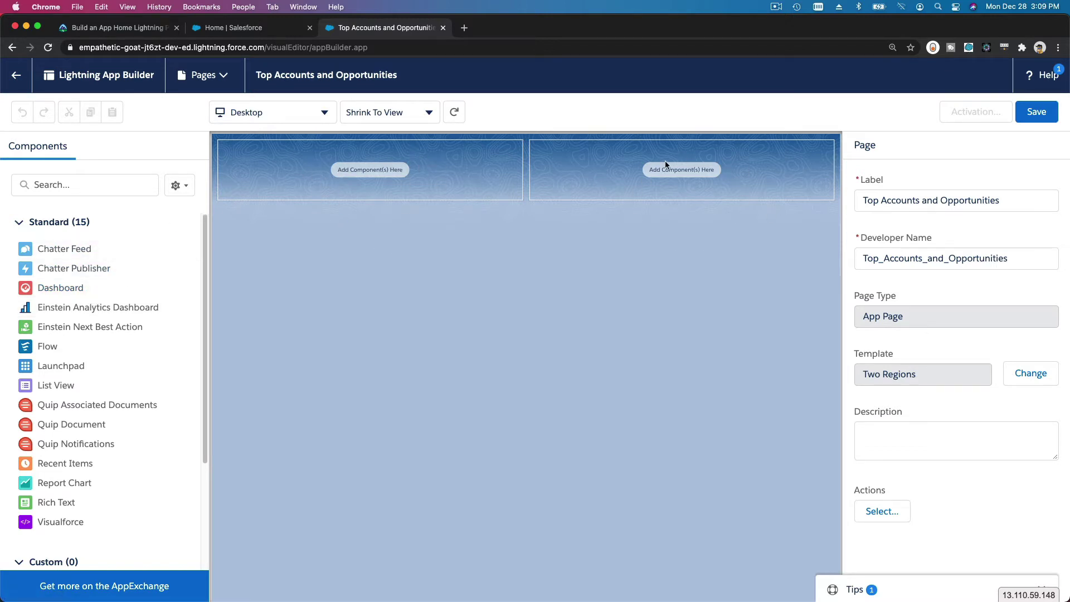
Check the next instruction in Trailhead, find the List View component by searching "List", and add it to the page's first region.
{"action": "left_click", "coordinate": [118, 32]}
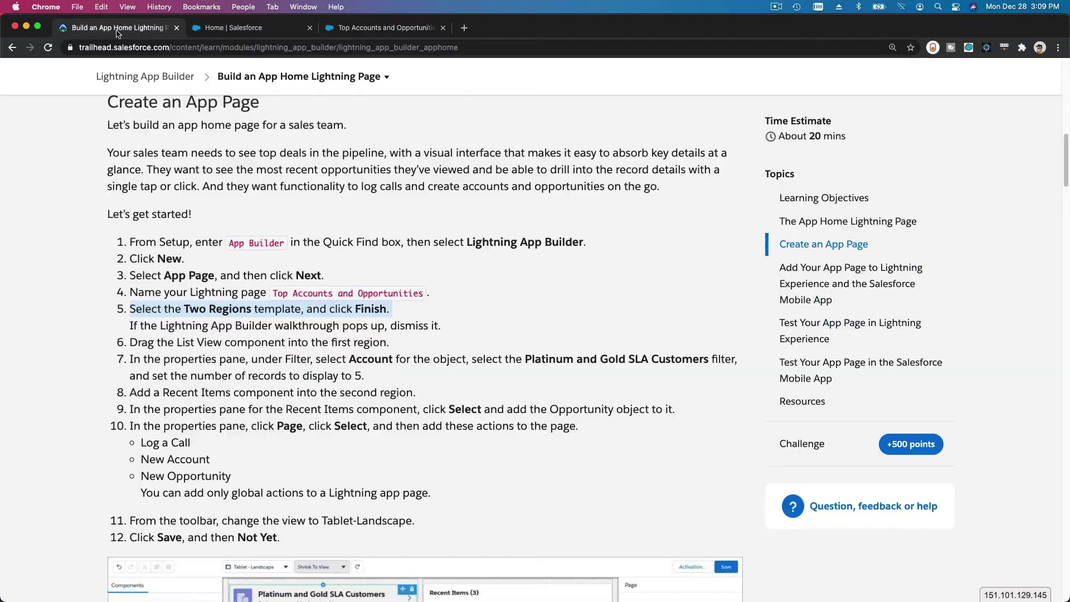
{"action": "scroll", "coordinate": [304, 301], "scroll_direction": "down", "scroll_amount": 3}
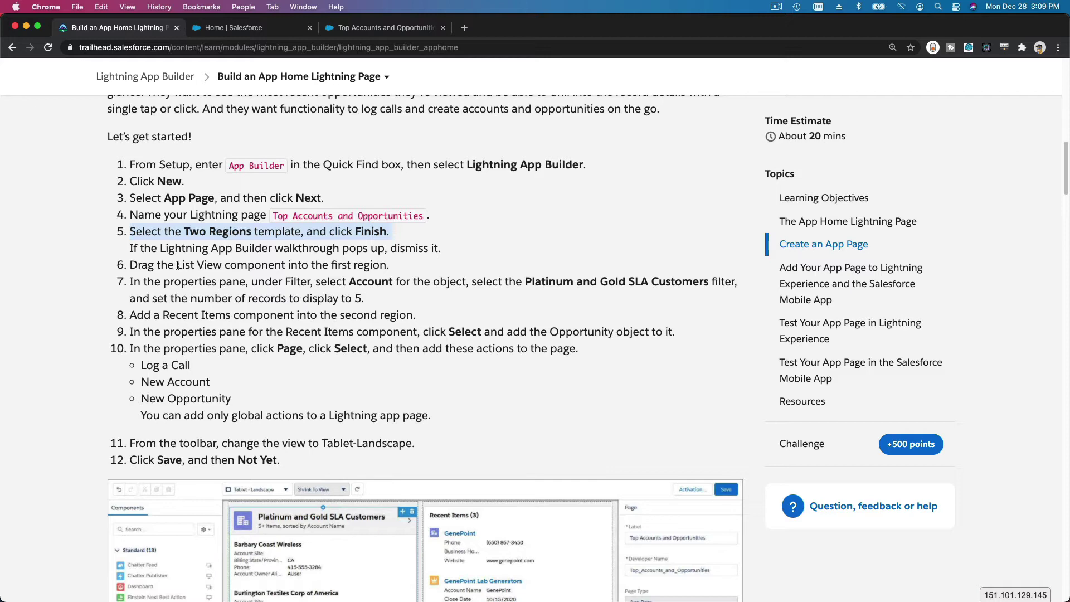
{"action": "left_click_drag", "start_coordinate": [177, 266], "coordinate": [223, 265]}
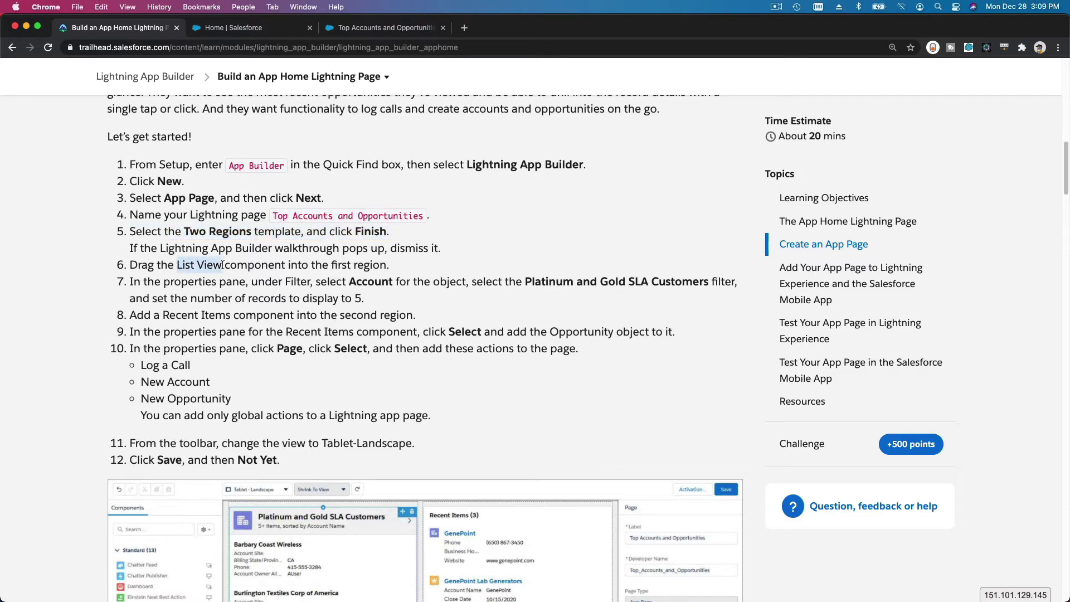
{"action": "left_click", "coordinate": [382, 29]}
{"action": "left_click", "coordinate": [72, 185]}
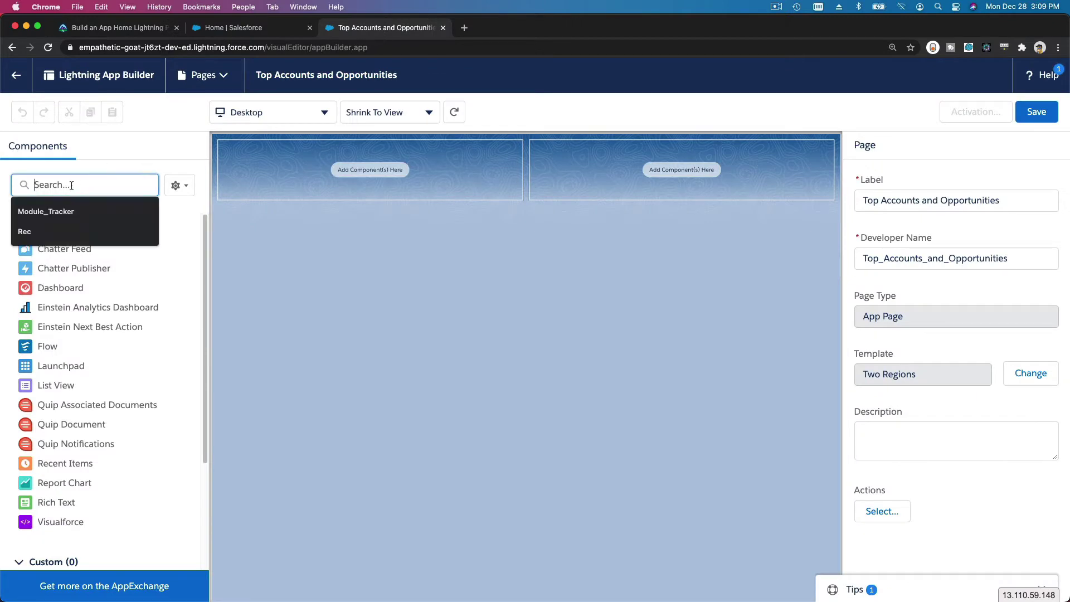
{"action": "type", "text": "List"}
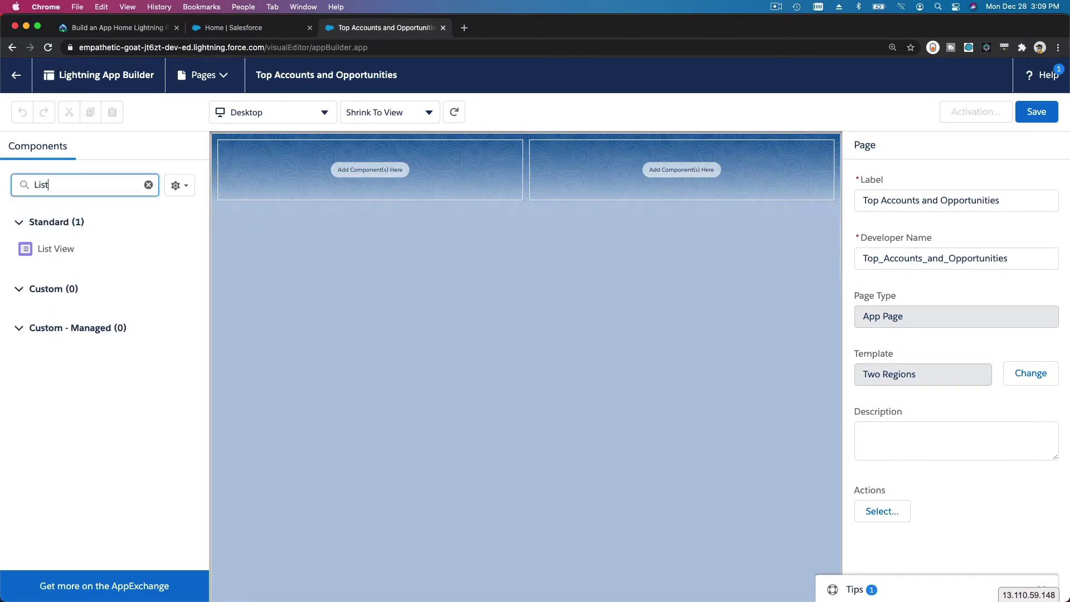
{"action": "left_click_drag", "start_coordinate": [50, 251], "coordinate": [368, 250]}
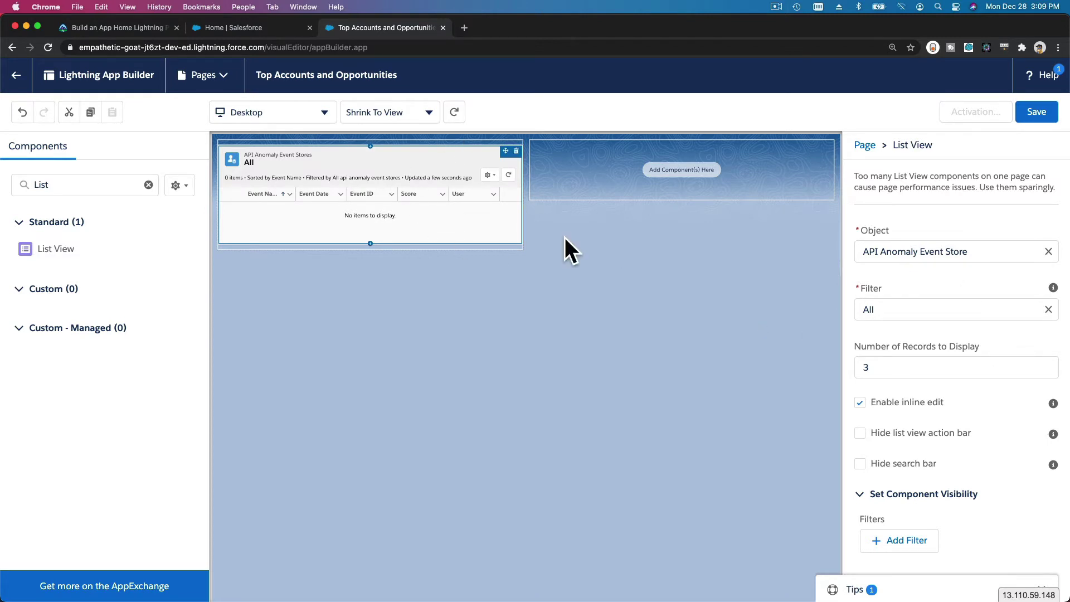
Configure the List View with the Account object, the Platinum and Gold SLA Customers filter and 5 records to display.
{"action": "left_click", "coordinate": [1049, 251]}
{"action": "left_click", "coordinate": [948, 301]}
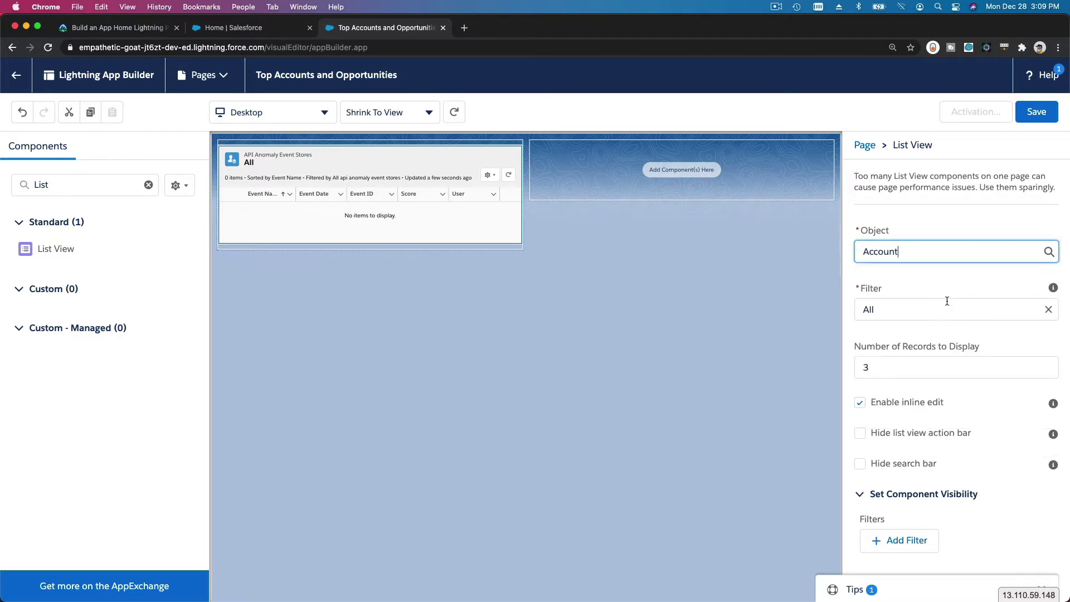
{"action": "left_click", "coordinate": [1023, 310]}
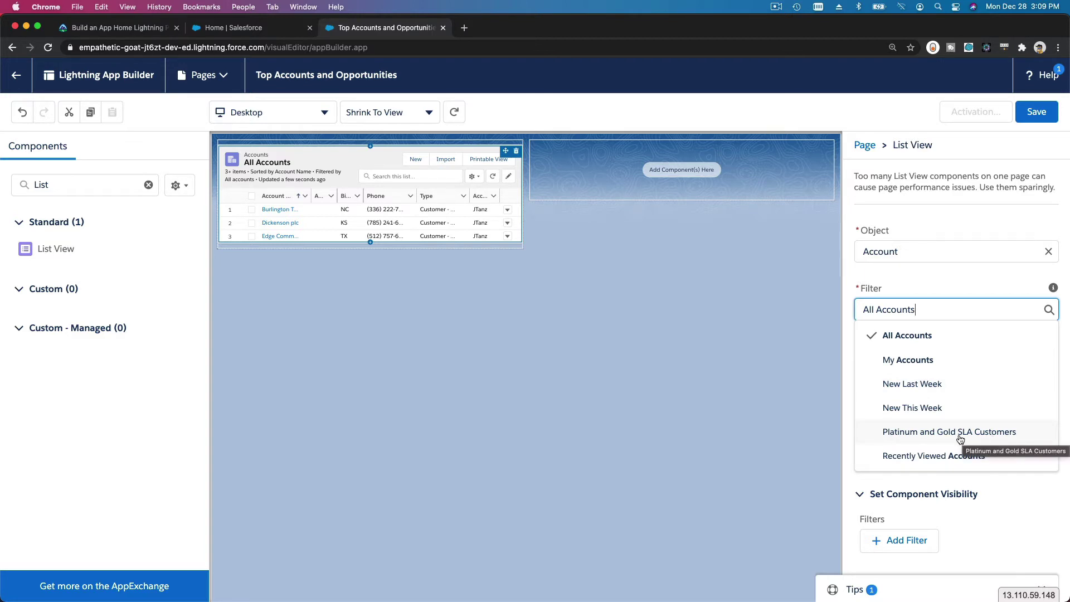
{"action": "left_click", "coordinate": [987, 436]}
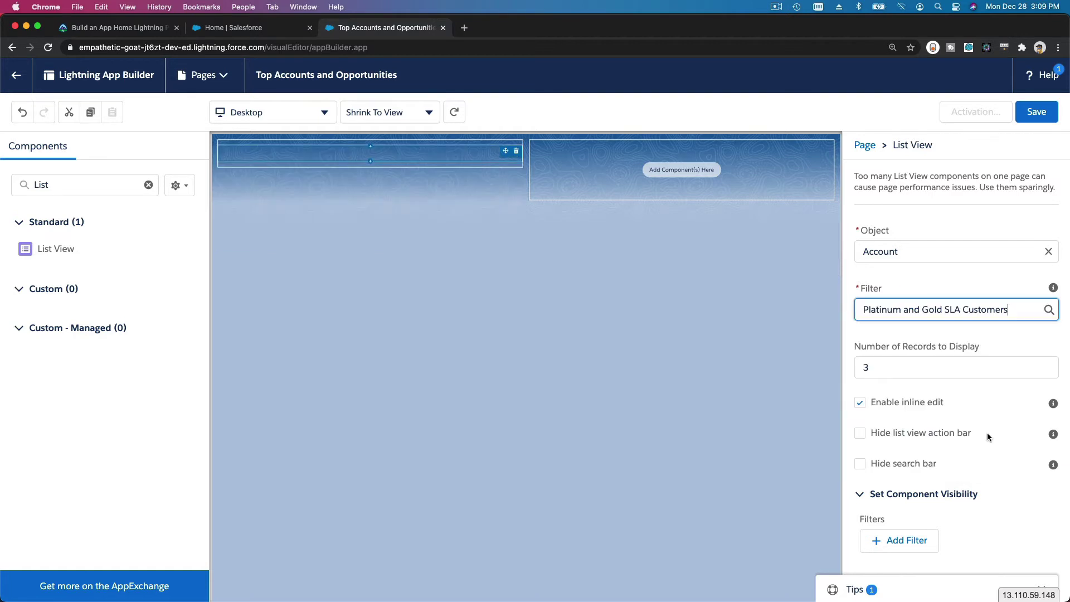
{"action": "left_click", "coordinate": [925, 369]}
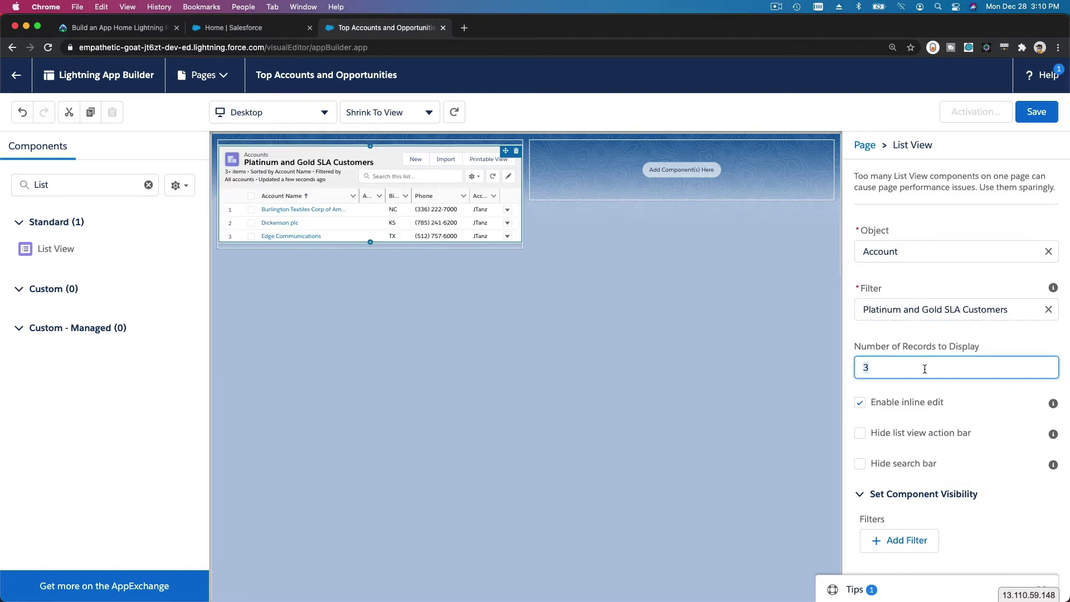
{"action": "type", "text": "5"}
{"action": "left_click", "coordinate": [931, 336]}
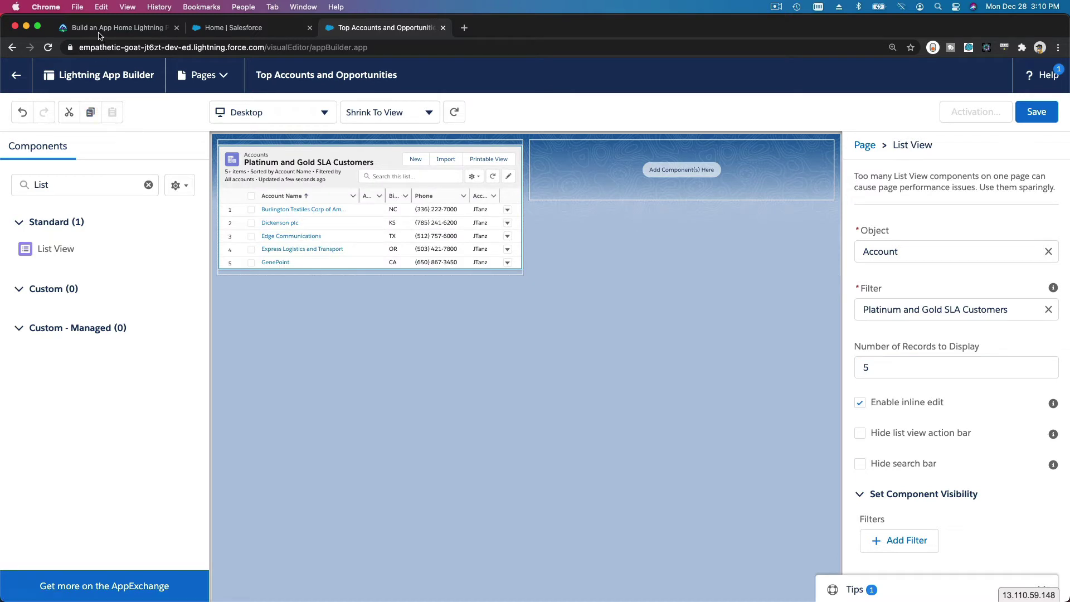
Check the next instruction in Trailhead, search the components for "Rece" and add Recent Items to the second region.
{"action": "left_click", "coordinate": [111, 28]}
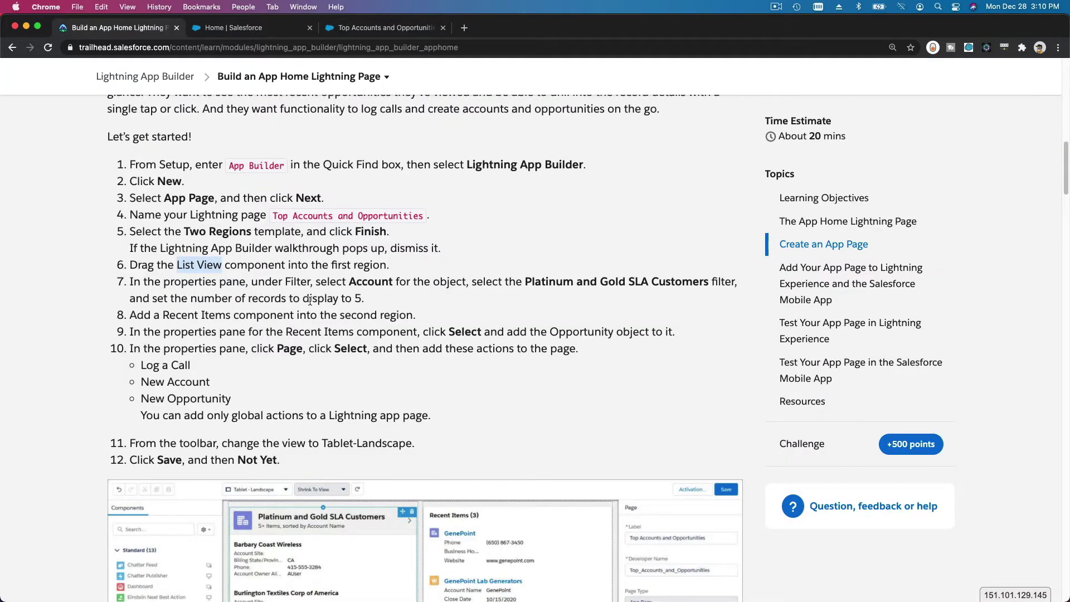
{"action": "triple_click", "coordinate": [270, 315]}
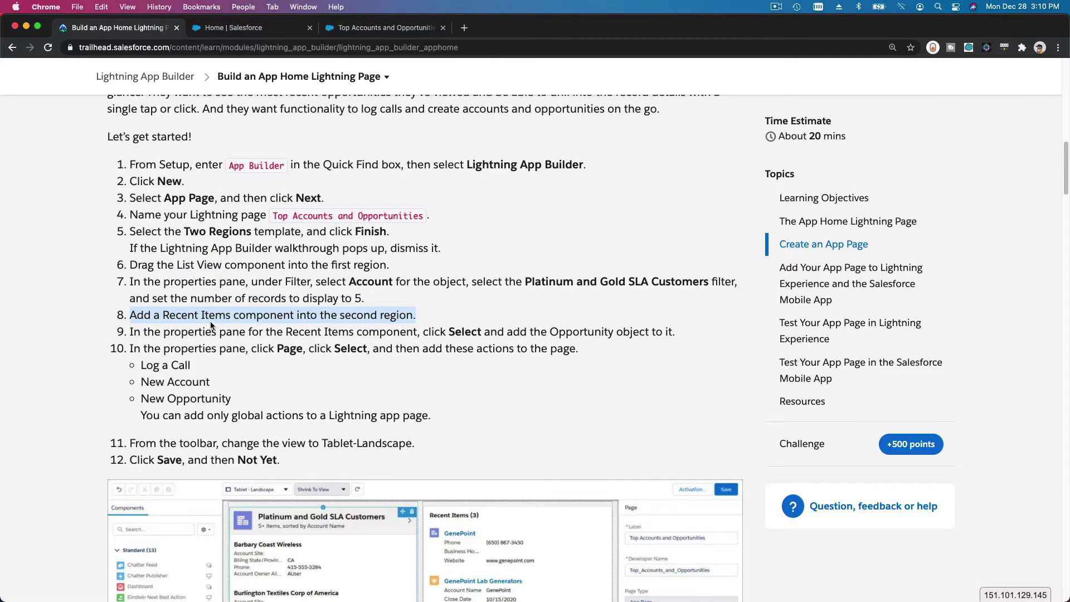
{"action": "left_click", "coordinate": [361, 35]}
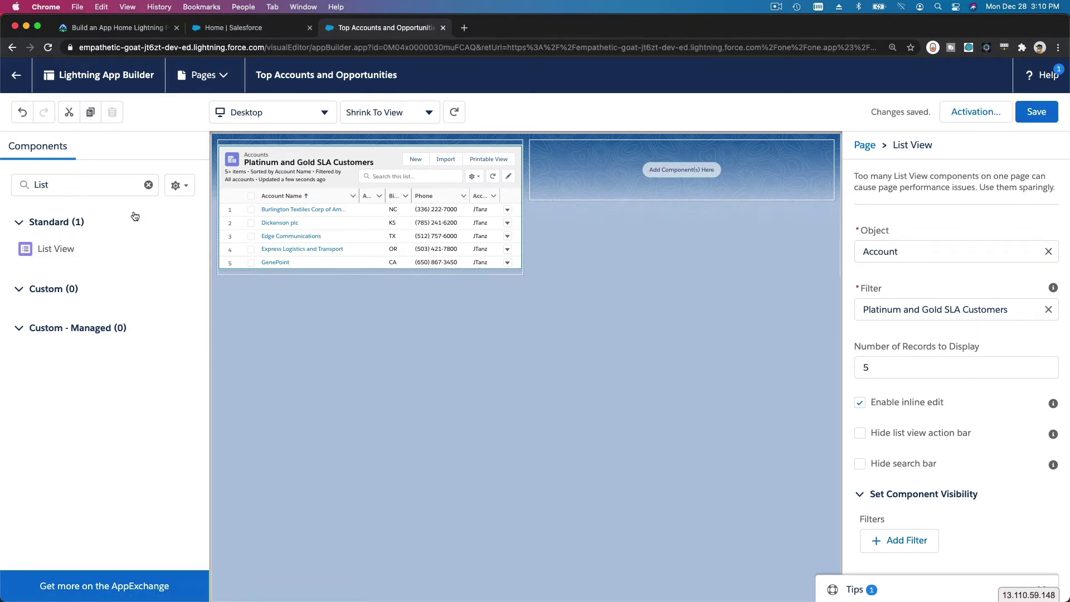
{"action": "double_click", "coordinate": [117, 181]}
{"action": "type", "text": "Rece"}
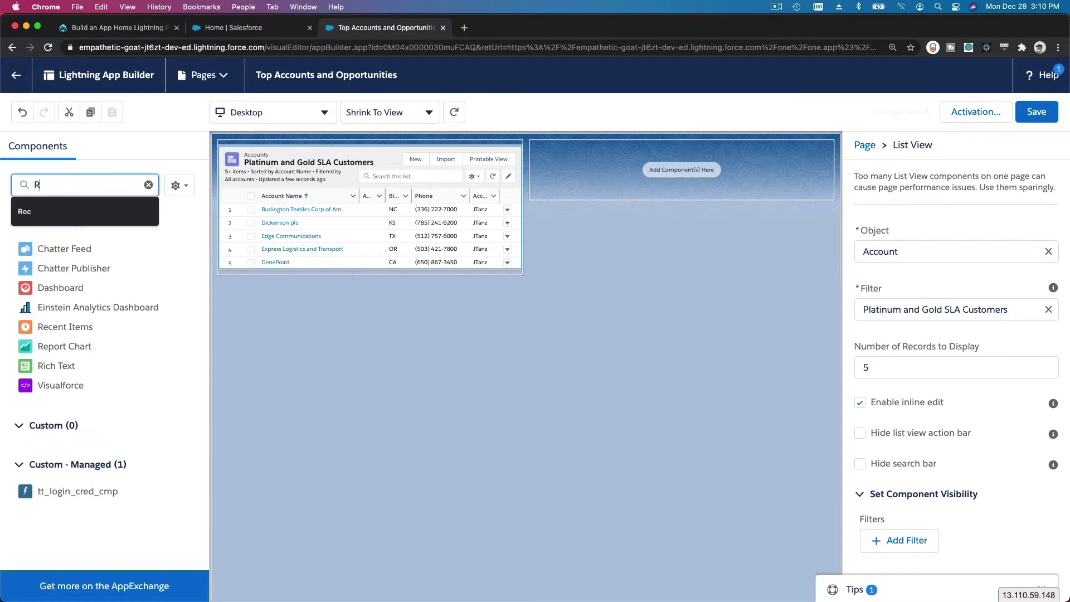
{"action": "left_click", "coordinate": [109, 30]}
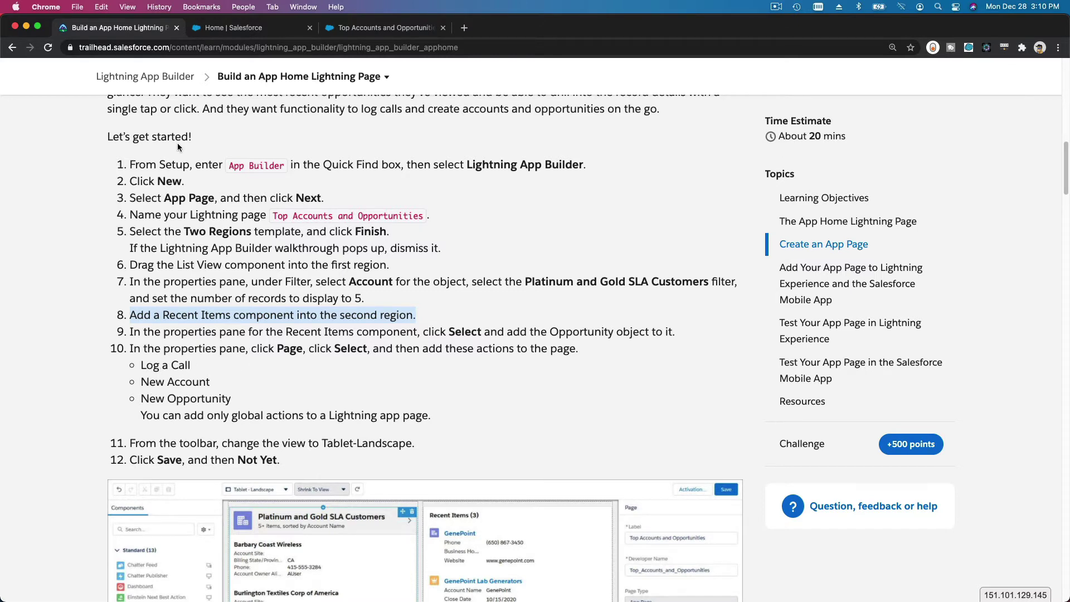
{"action": "left_click", "coordinate": [365, 28]}
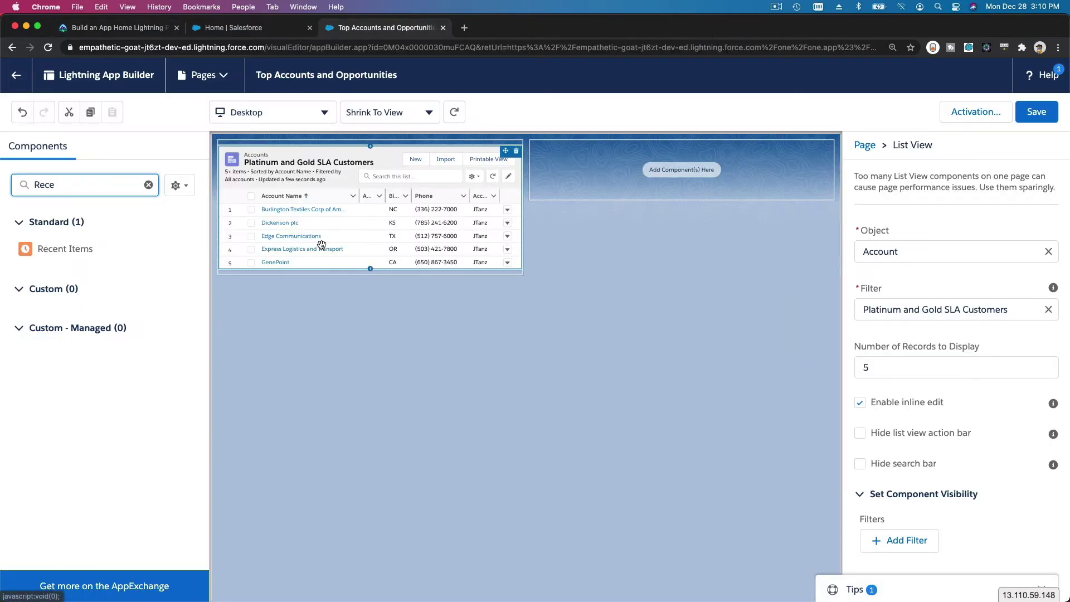
{"action": "left_click_drag", "start_coordinate": [75, 251], "coordinate": [649, 328]}
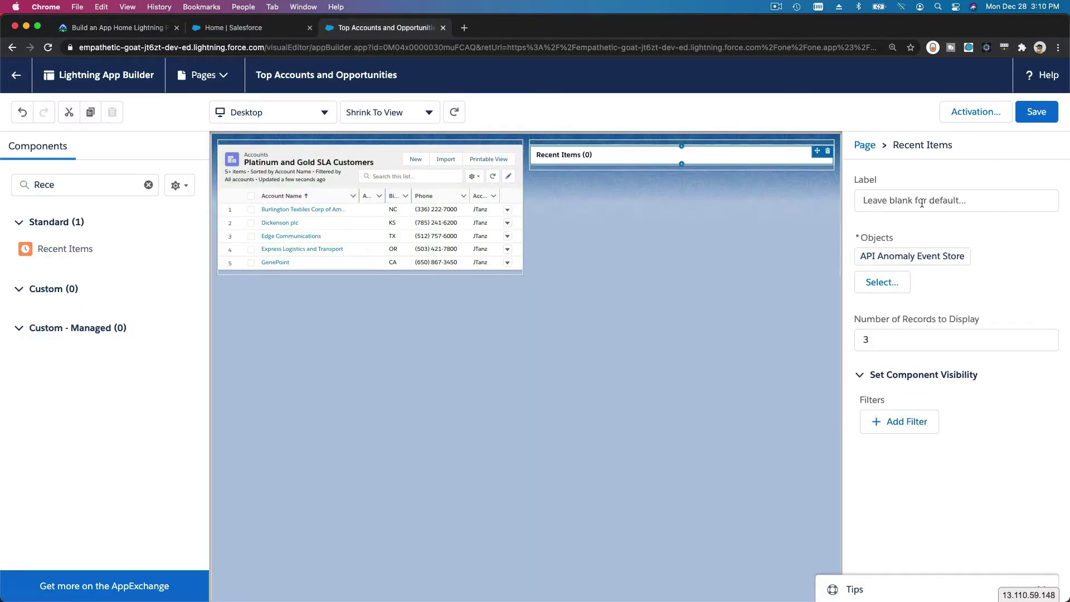
Review the Recent Items instructions in Trailhead and label the component Recent Opportunities.
{"action": "left_click", "coordinate": [922, 203]}
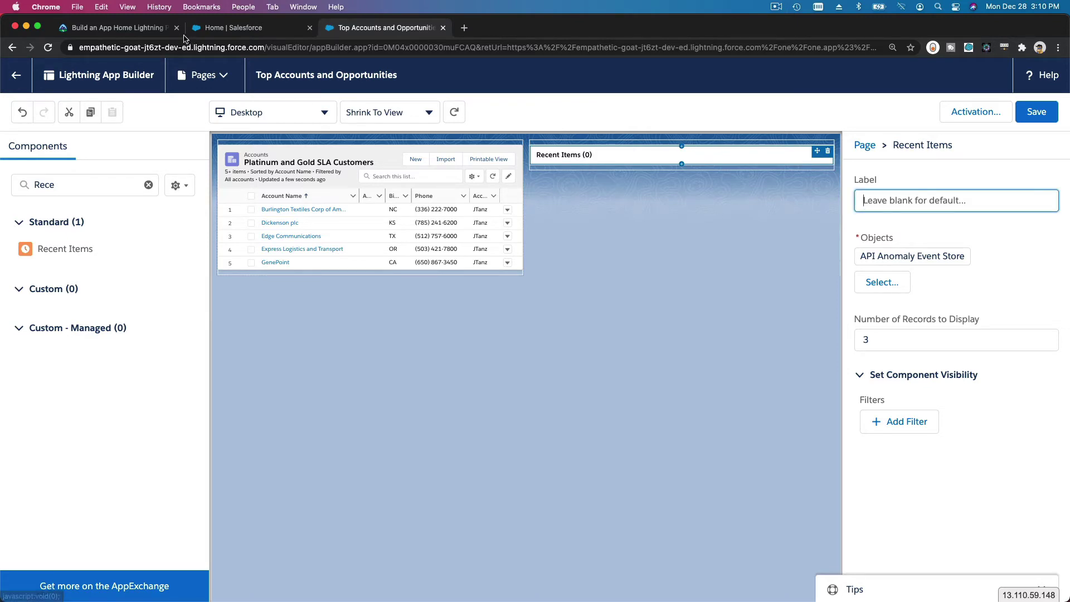
{"action": "left_click", "coordinate": [143, 29]}
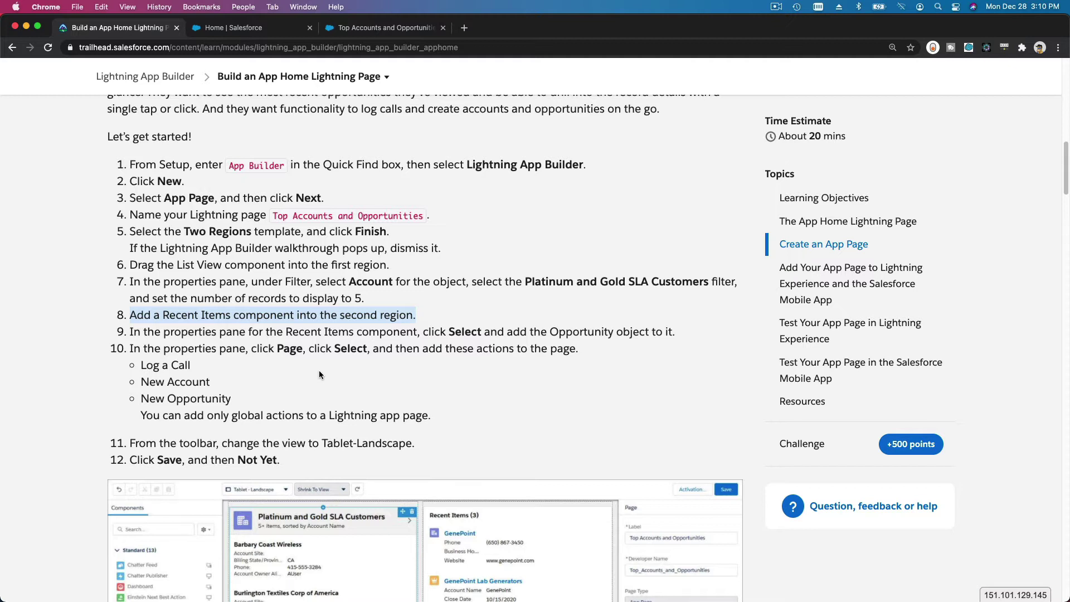
{"action": "scroll", "coordinate": [319, 373], "scroll_direction": "down", "scroll_amount": 2}
{"action": "scroll", "coordinate": [453, 514], "scroll_direction": "down", "scroll_amount": 2}
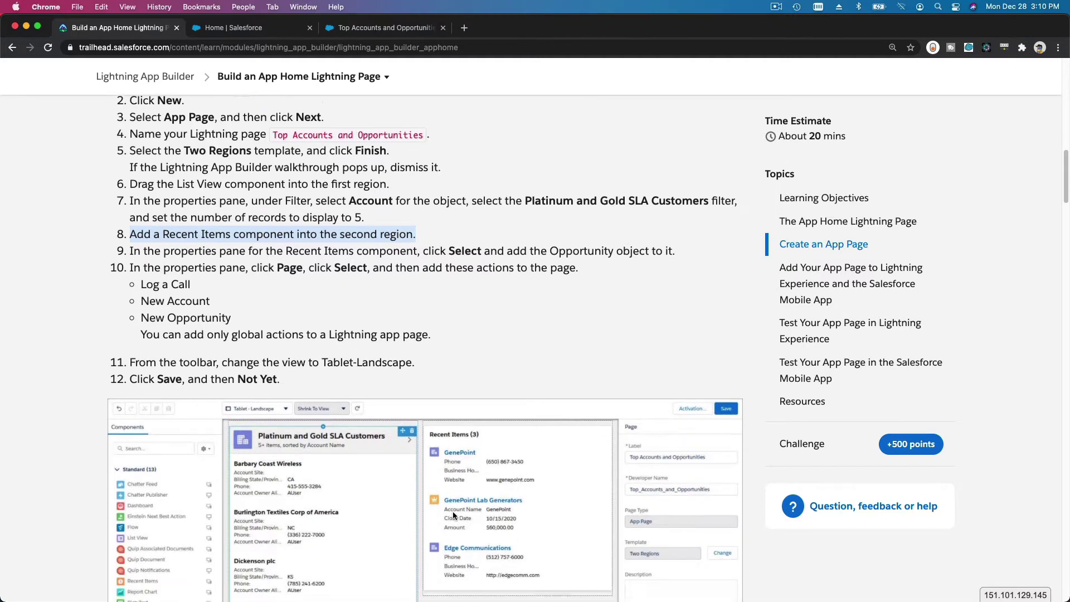
{"action": "scroll", "coordinate": [453, 513], "scroll_direction": "up", "scroll_amount": 2}
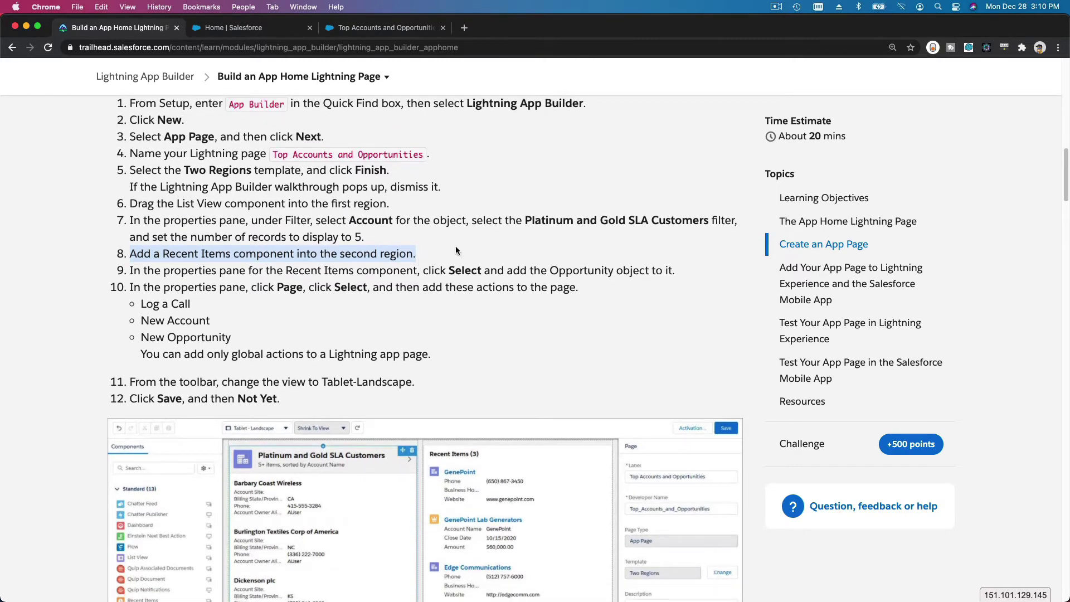
{"action": "left_click", "coordinate": [380, 29]}
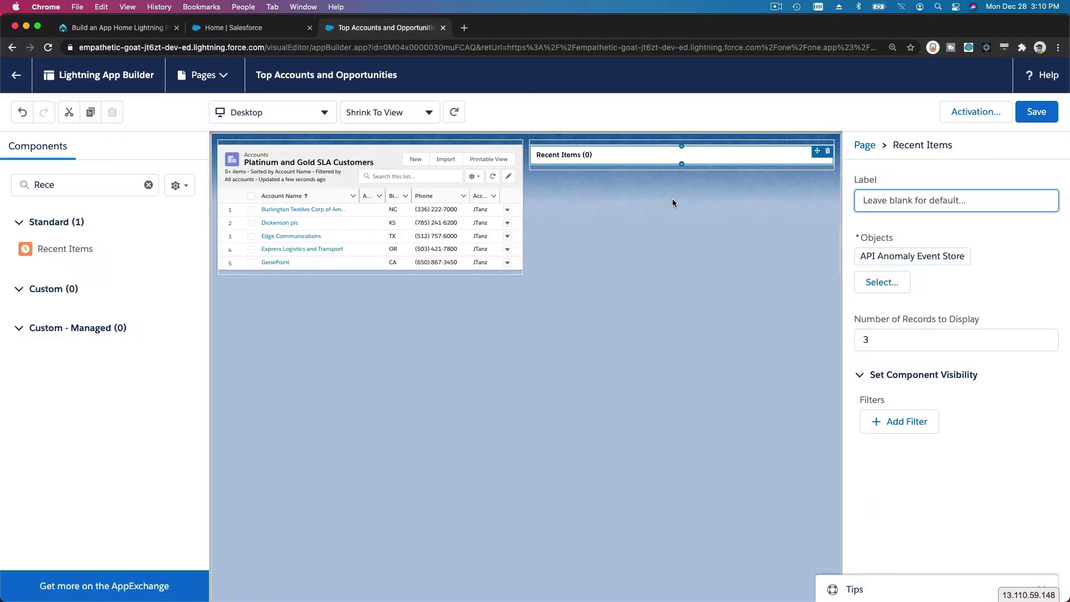
{"action": "type", "text": "Recent Opportunities"}
Replace API Anomaly Event Store with Opportunity in the Recent Items component's selected objects.
{"action": "left_click", "coordinate": [885, 284]}
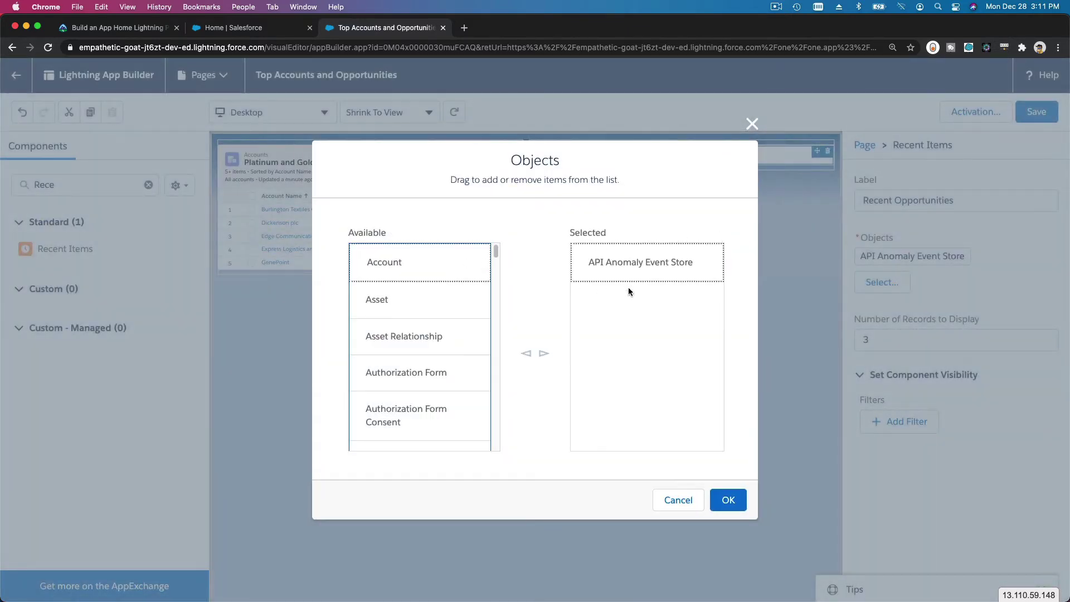
{"action": "left_click", "coordinate": [624, 262]}
{"action": "left_click", "coordinate": [526, 356]}
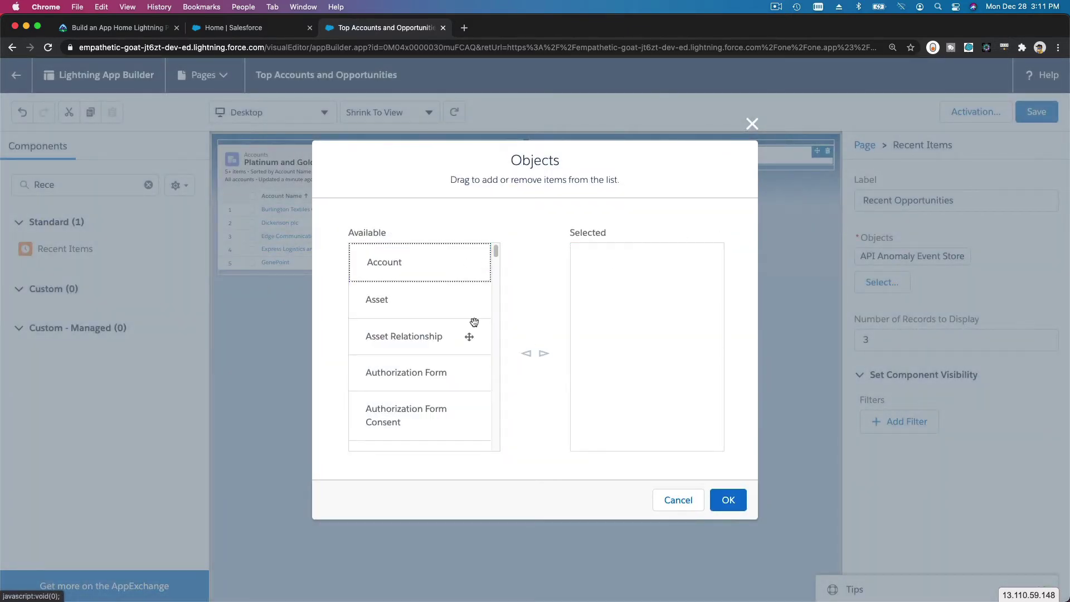
{"action": "scroll", "coordinate": [435, 304], "scroll_direction": "down", "scroll_amount": 5}
{"action": "scroll", "coordinate": [436, 301], "scroll_direction": "down", "scroll_amount": 15}
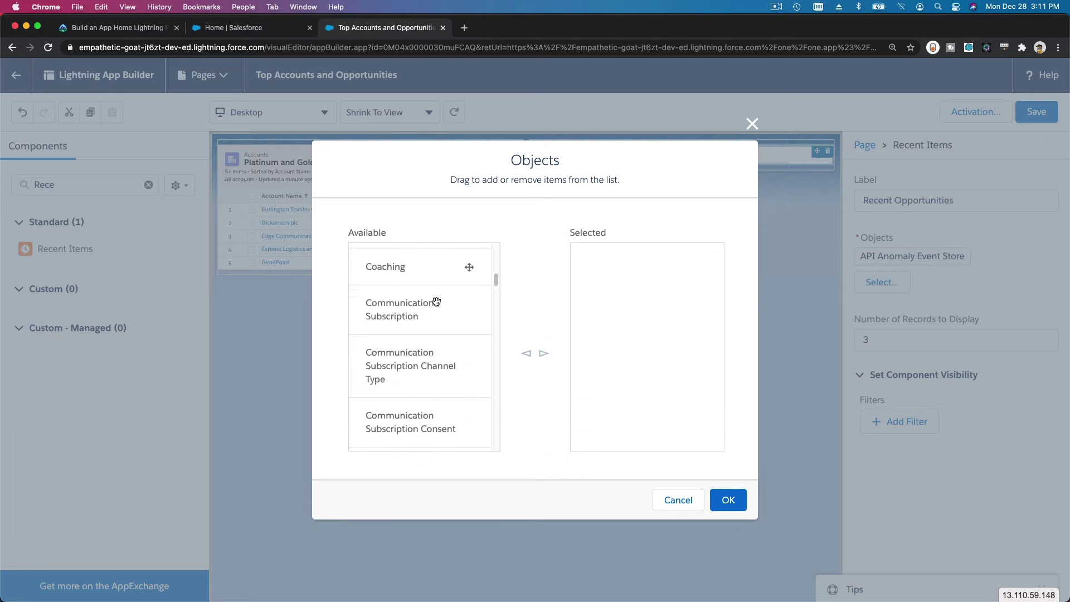
{"action": "scroll", "coordinate": [436, 302], "scroll_direction": "down", "scroll_amount": 15}
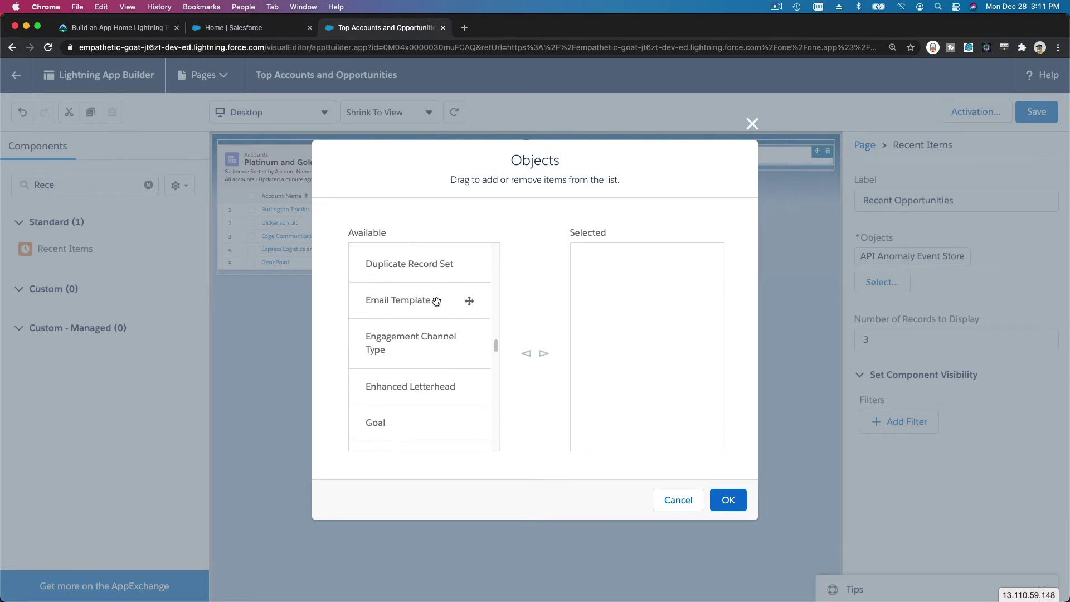
{"action": "scroll", "coordinate": [436, 301], "scroll_direction": "up", "scroll_amount": 1}
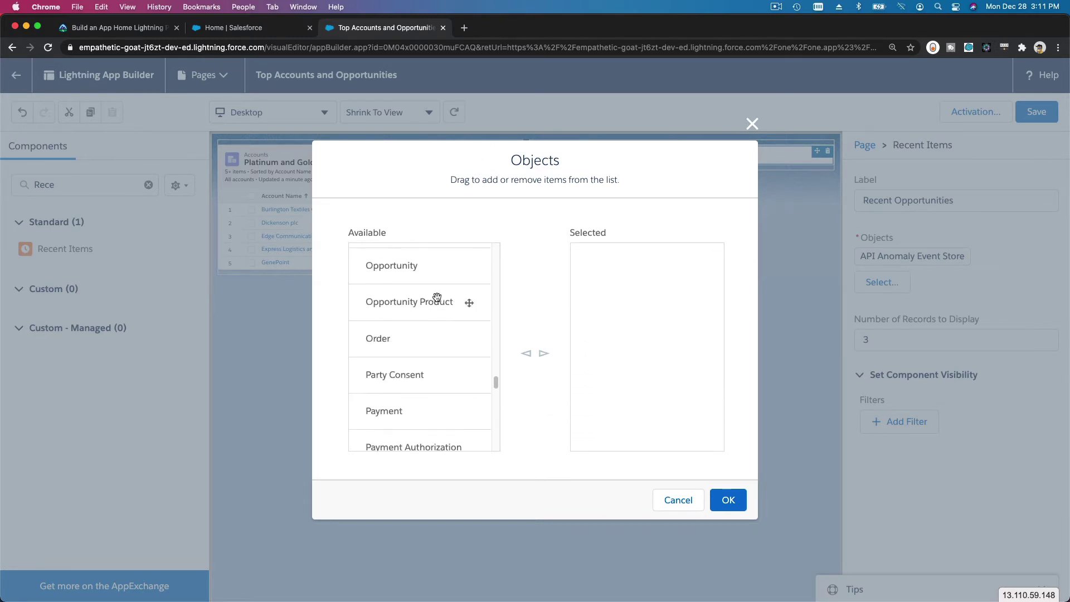
{"action": "left_click", "coordinate": [469, 267]}
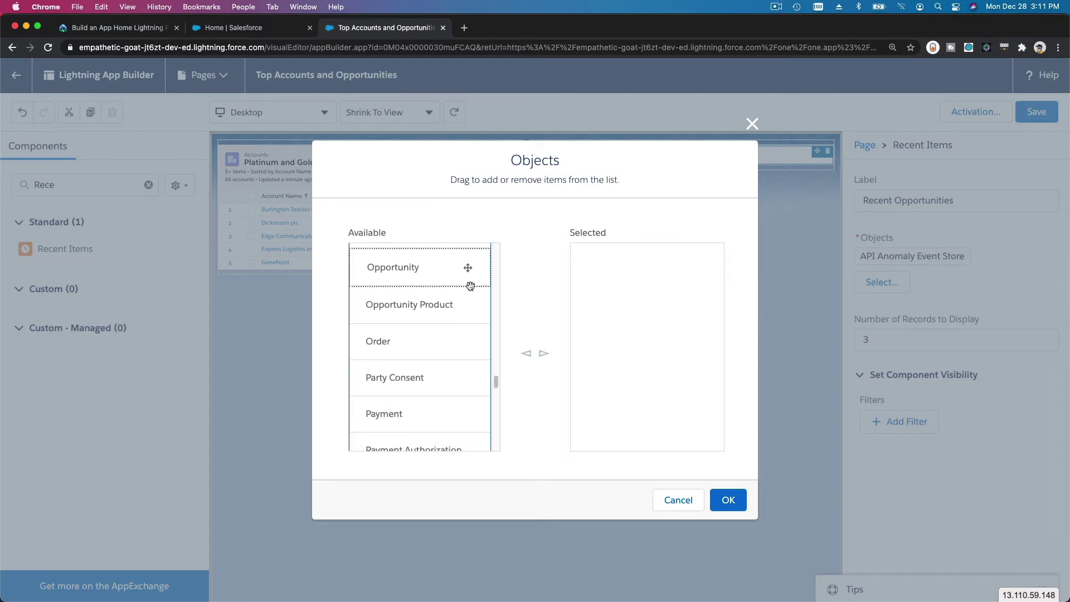
{"action": "left_click", "coordinate": [542, 354]}
{"action": "left_click", "coordinate": [725, 499]}
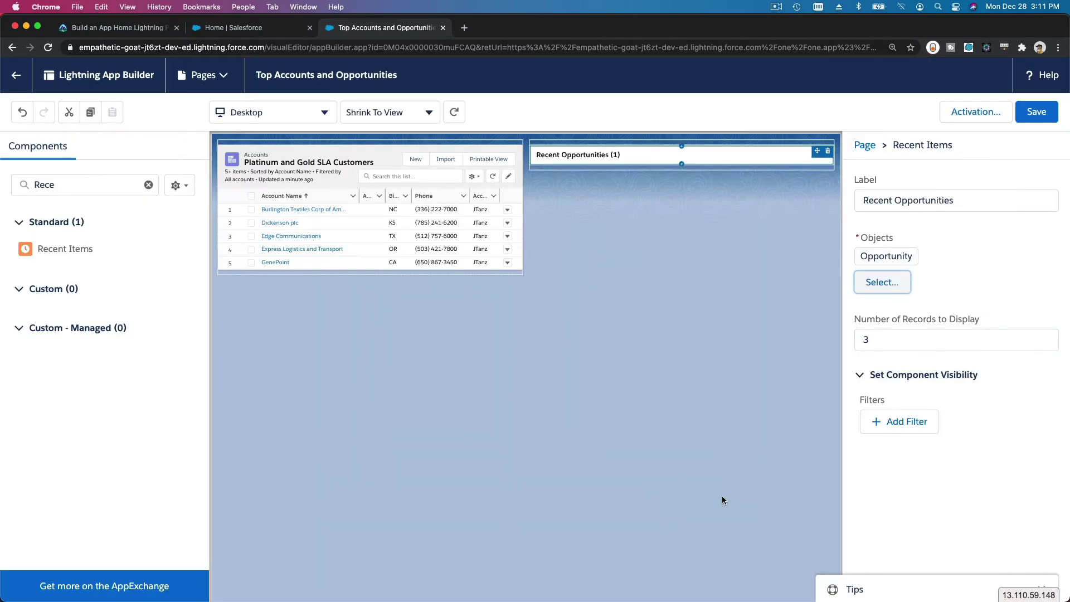
Read the remaining Create an App Page instructions in Trailhead, including the page actions, view and save steps, and examine the example screenshot.
{"action": "left_click", "coordinate": [128, 29]}
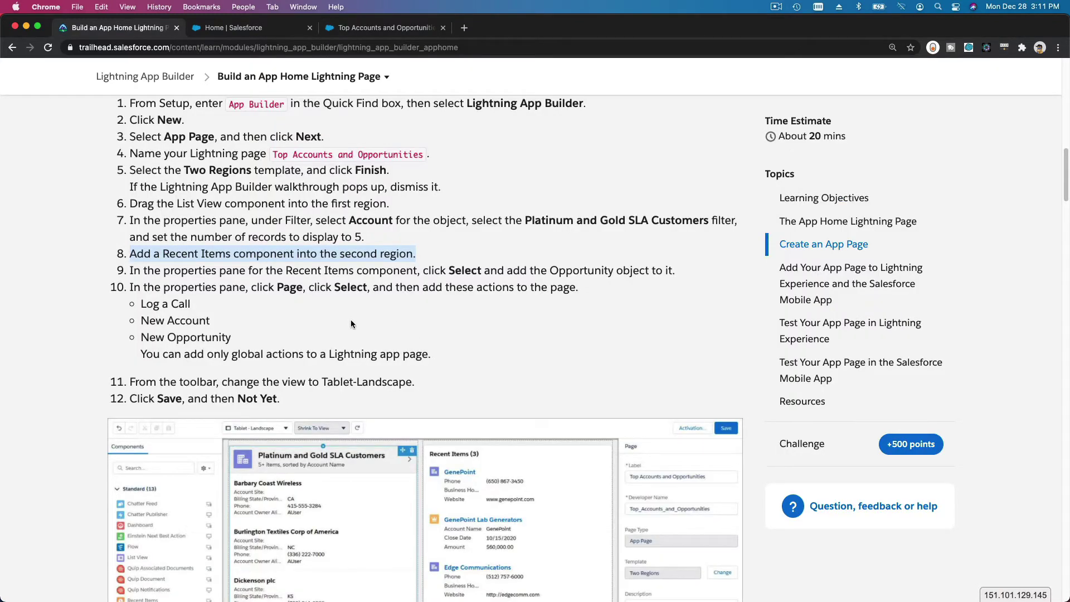
{"action": "scroll", "coordinate": [352, 324], "scroll_direction": "down", "scroll_amount": 3}
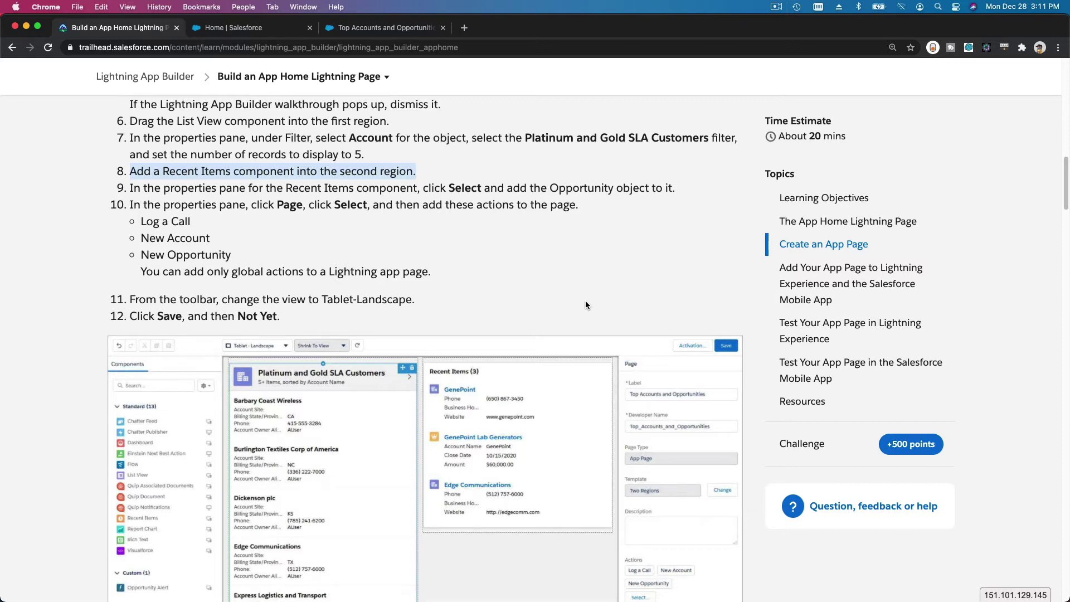
{"action": "scroll", "coordinate": [586, 301], "scroll_direction": "up", "scroll_amount": 3}
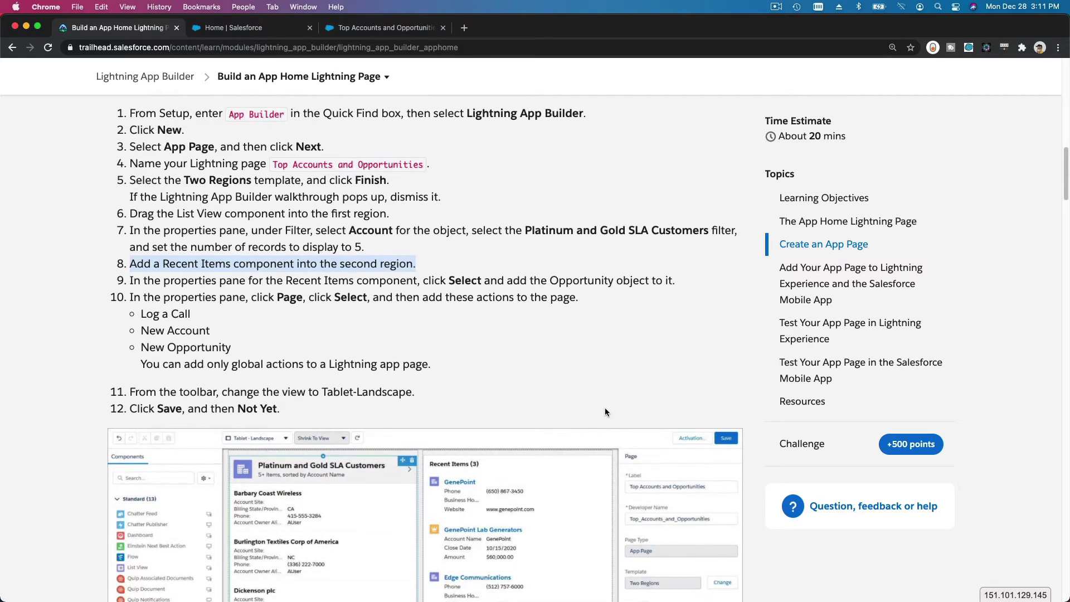
{"action": "scroll", "coordinate": [635, 405], "scroll_direction": "down", "scroll_amount": 3}
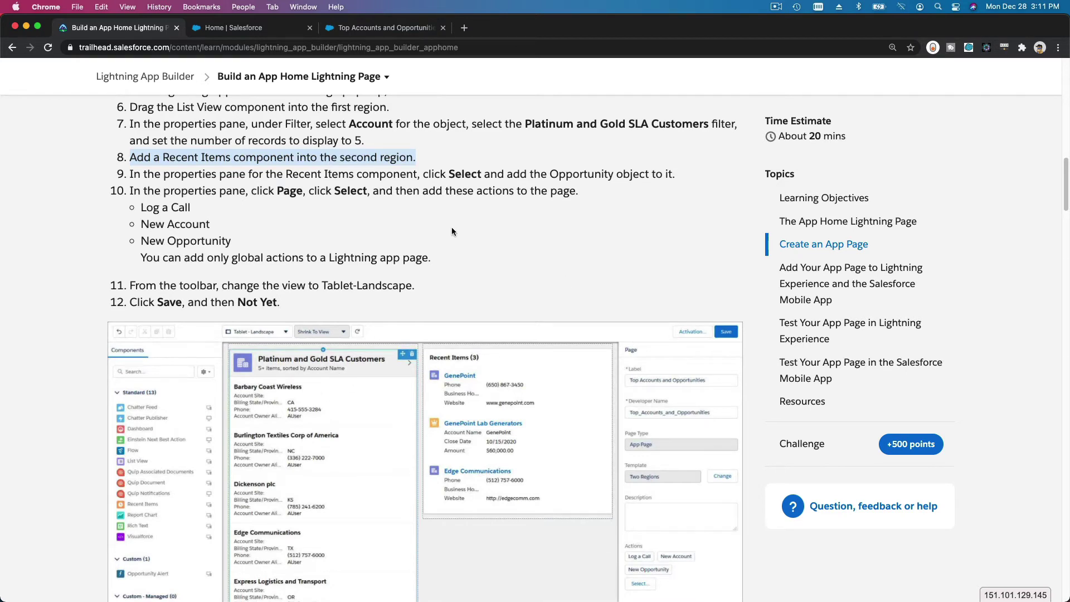
{"action": "scroll", "coordinate": [451, 226], "scroll_direction": "up", "scroll_amount": 3}
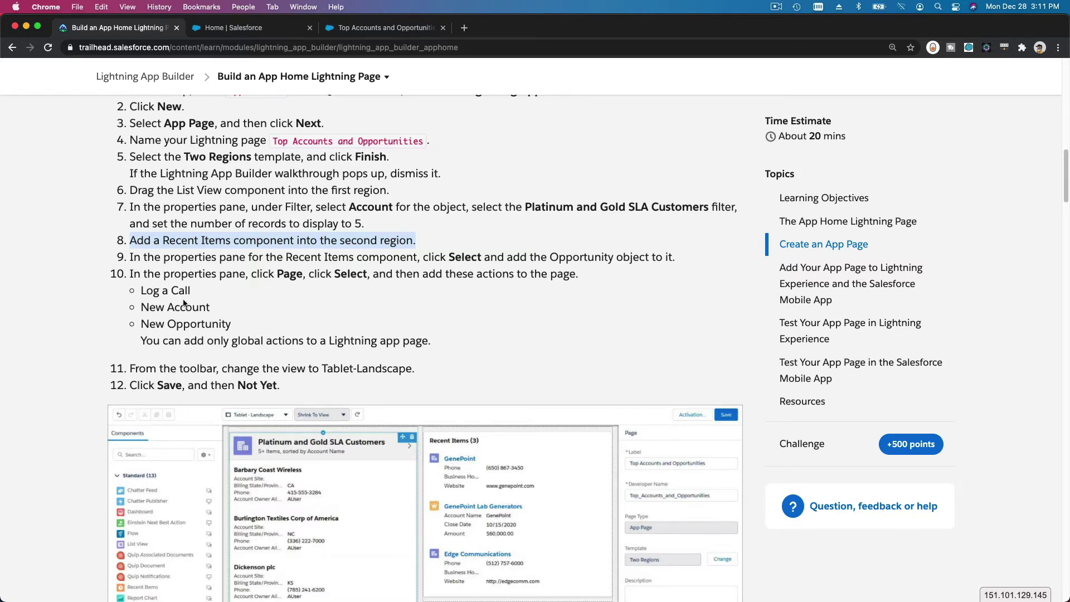
Check the page action instructions in Trailhead and add the Log a Call action to the app page's selected actions.
{"action": "left_click", "coordinate": [263, 291]}
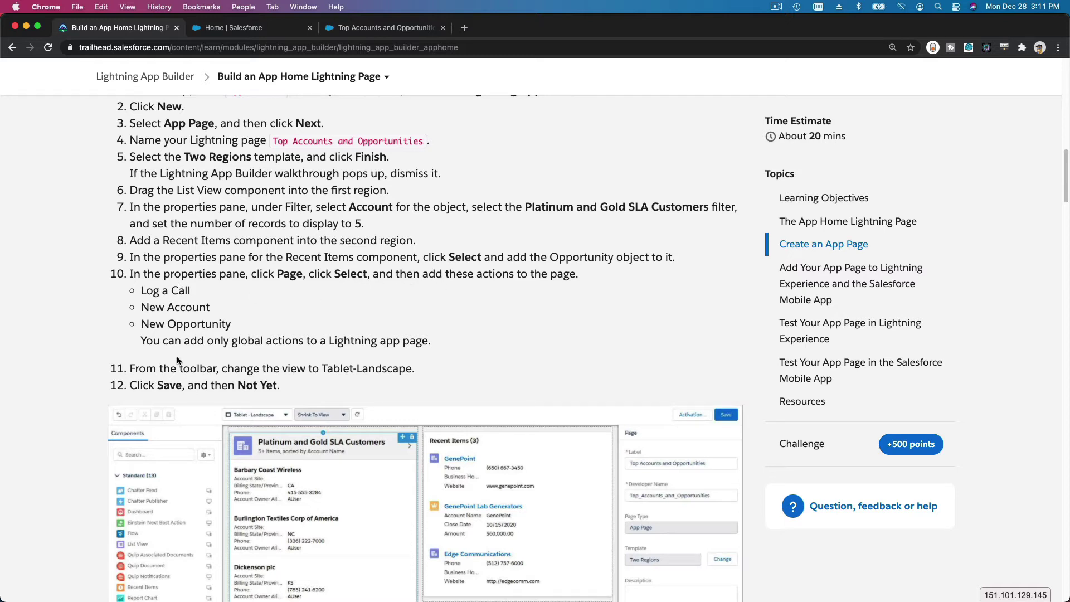
{"action": "left_click", "coordinate": [362, 32]}
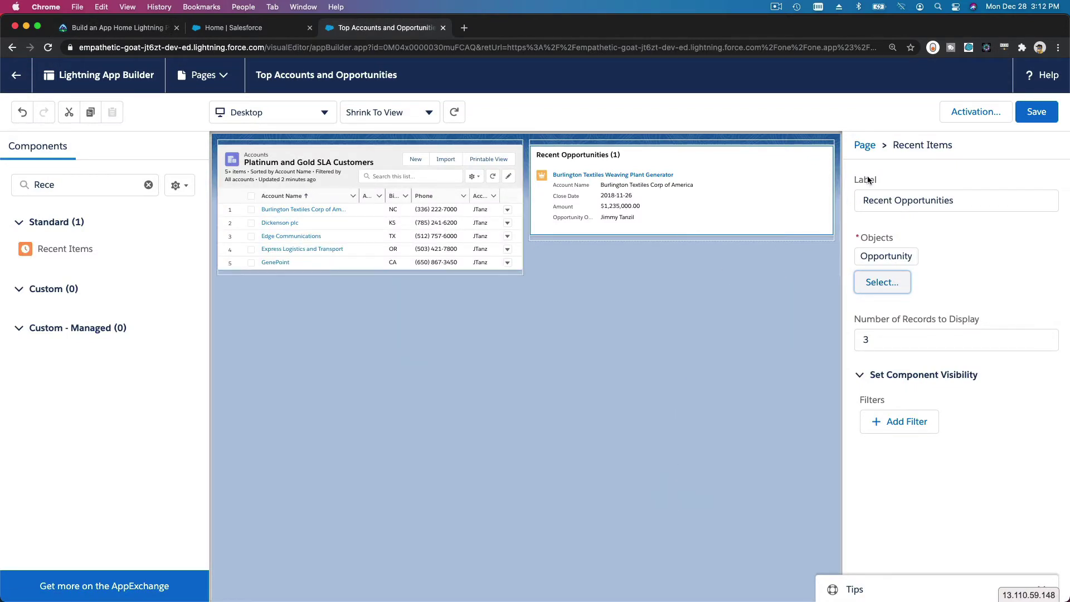
{"action": "left_click", "coordinate": [865, 146]}
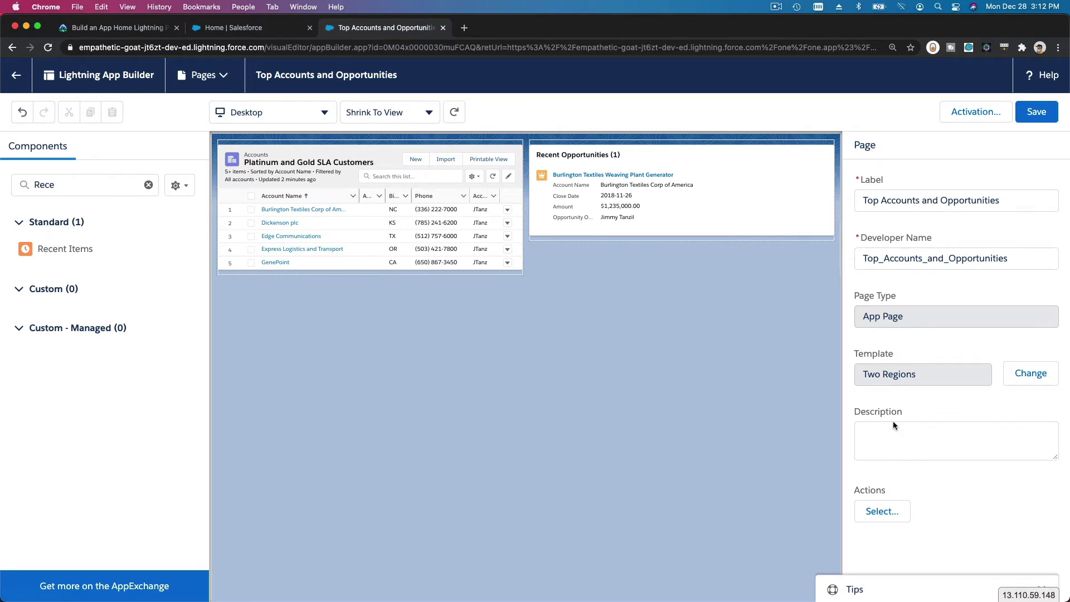
{"action": "left_click", "coordinate": [881, 523]}
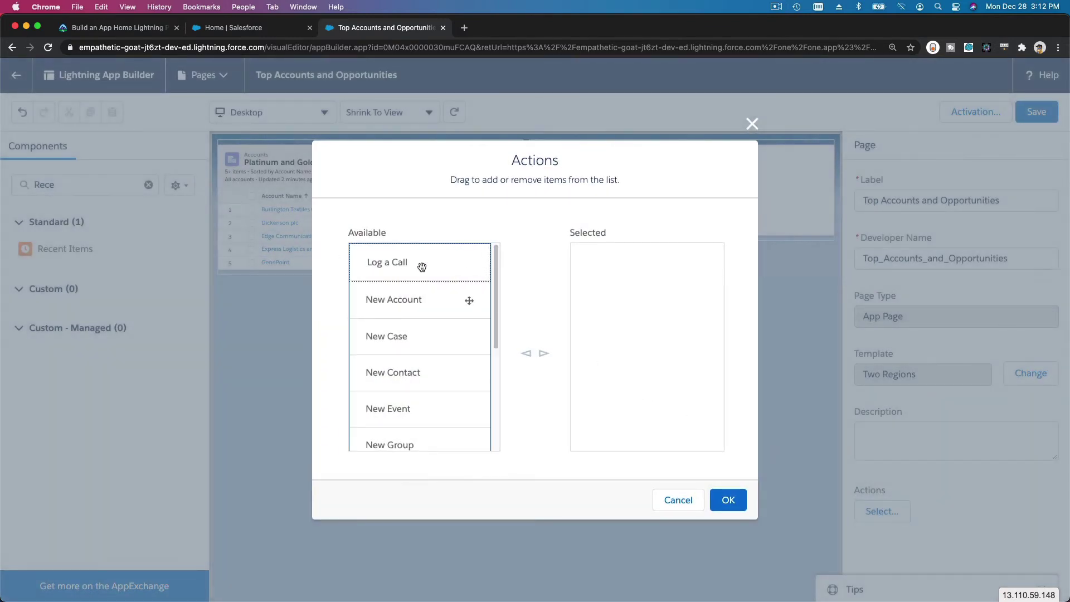
{"action": "left_click", "coordinate": [540, 354]}
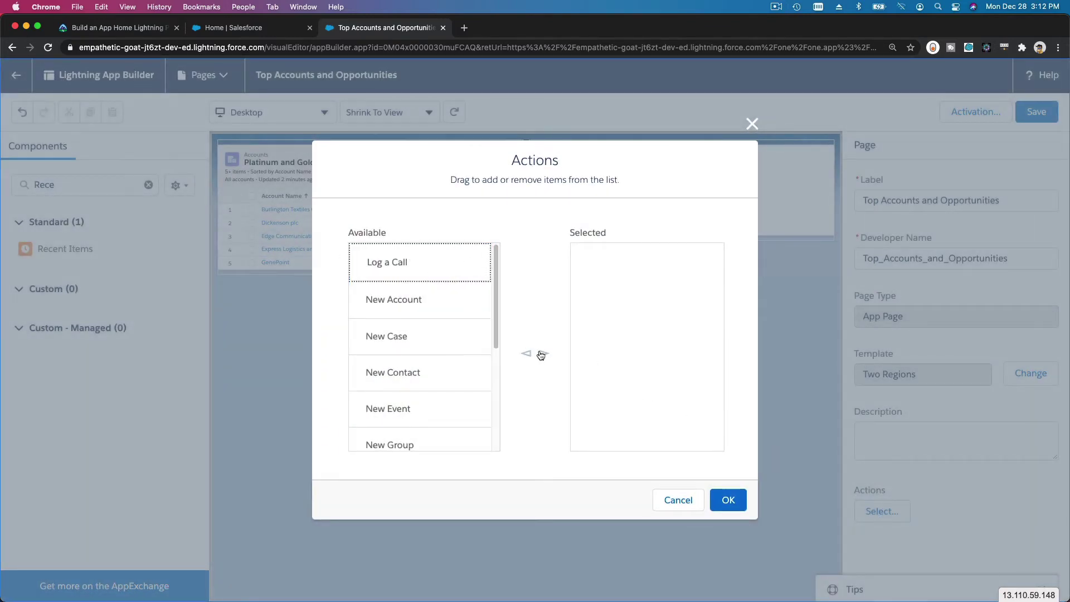
{"action": "left_click", "coordinate": [540, 355]}
Add the New Account and New Opportunity actions to the page's selected actions and confirm the selection.
{"action": "left_click", "coordinate": [119, 29]}
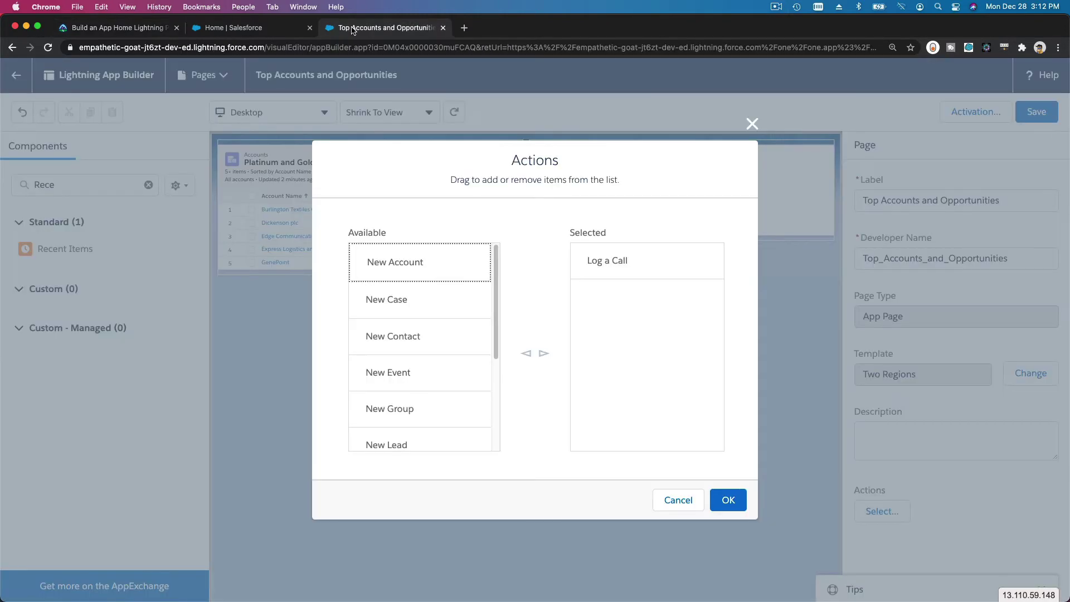
{"action": "left_click", "coordinate": [354, 29]}
{"action": "left_click", "coordinate": [418, 263]}
{"action": "left_click", "coordinate": [542, 354]}
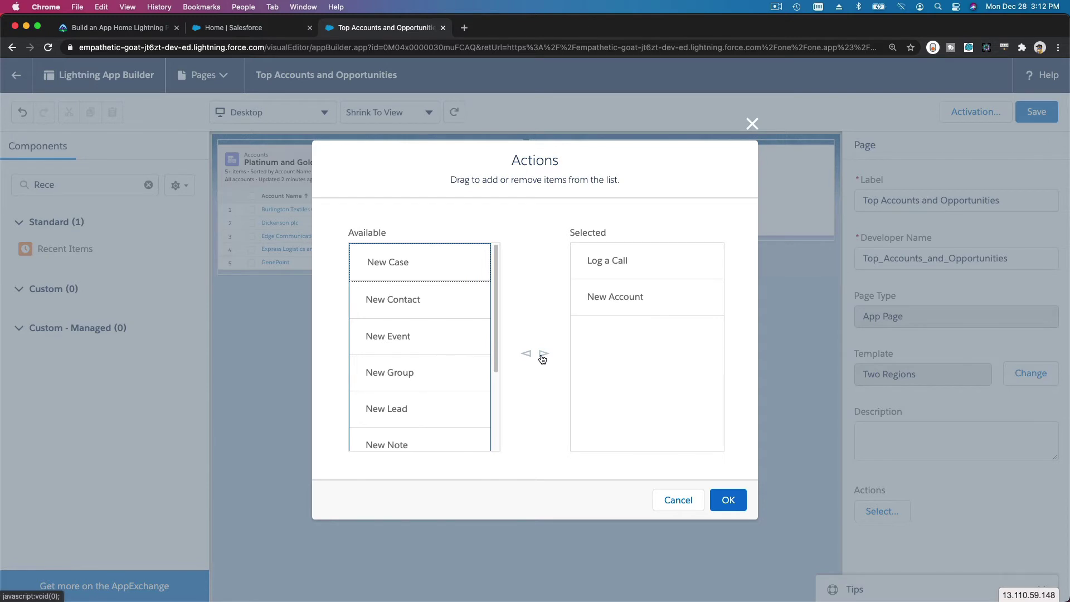
{"action": "scroll", "coordinate": [407, 310], "scroll_direction": "down", "scroll_amount": 3}
{"action": "left_click", "coordinate": [411, 388]}
{"action": "left_click", "coordinate": [543, 355]}
{"action": "left_click", "coordinate": [724, 500]}
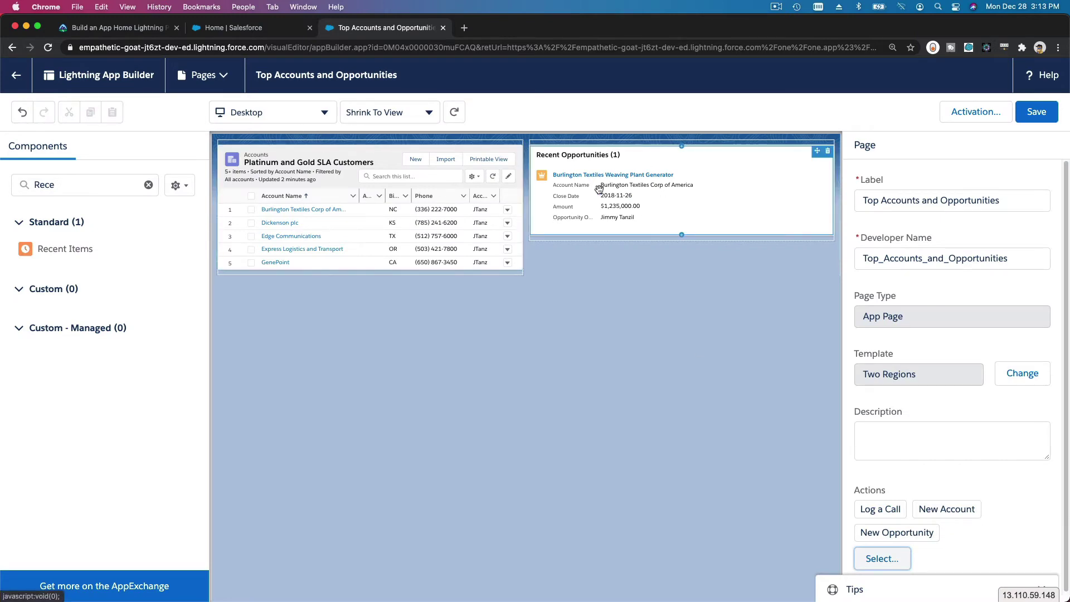
Following the Trailhead instructions, switch the page view to Tablet - Landscape and save the page.
{"action": "left_click", "coordinate": [142, 27]}
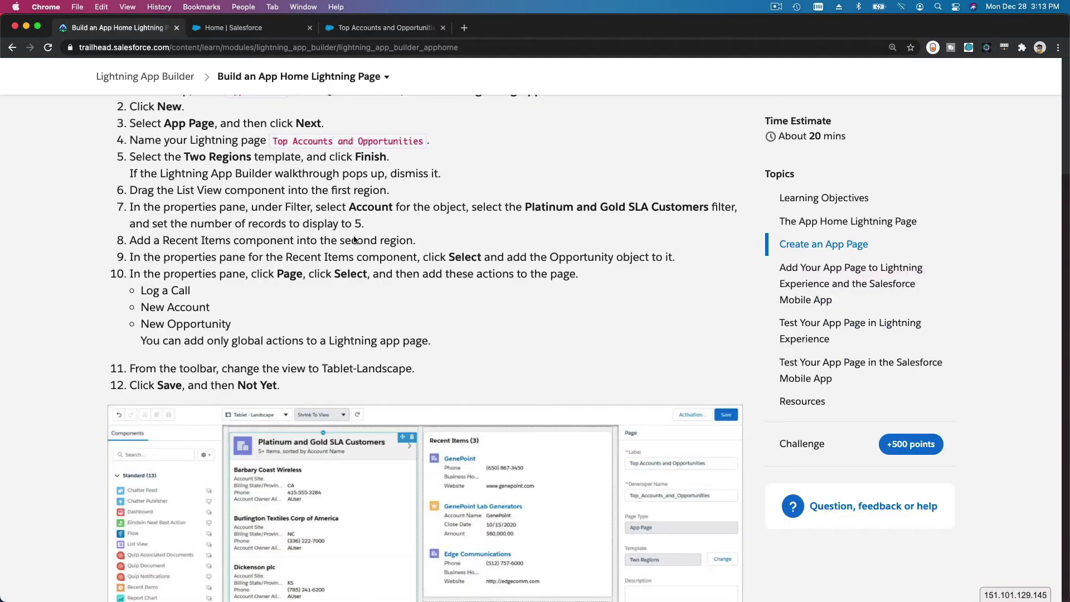
{"action": "scroll", "coordinate": [530, 288], "scroll_direction": "down", "scroll_amount": 3}
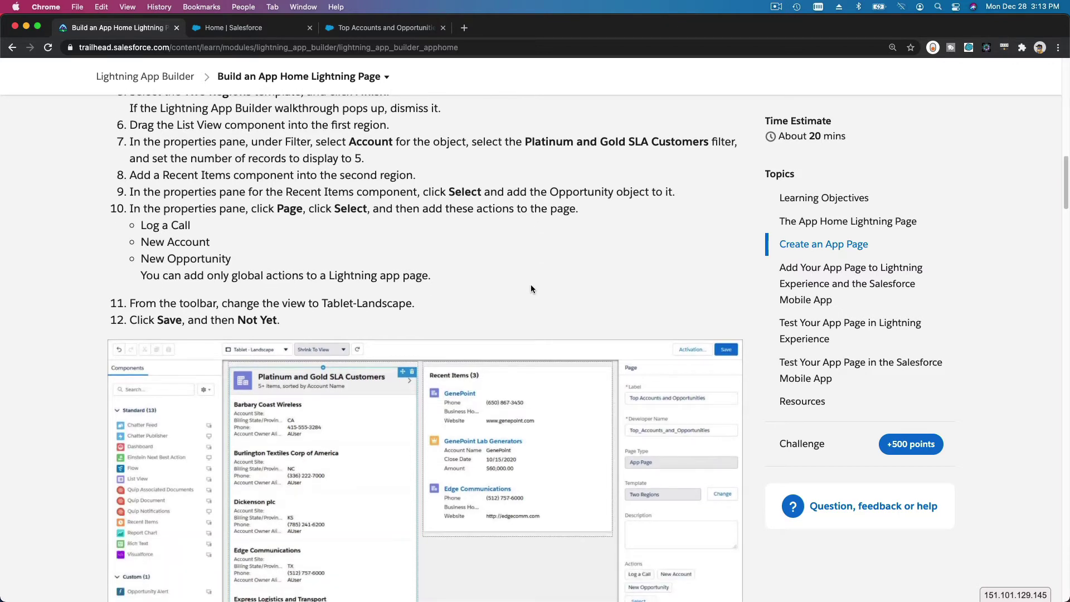
{"action": "scroll", "coordinate": [530, 288], "scroll_direction": "down", "scroll_amount": 2}
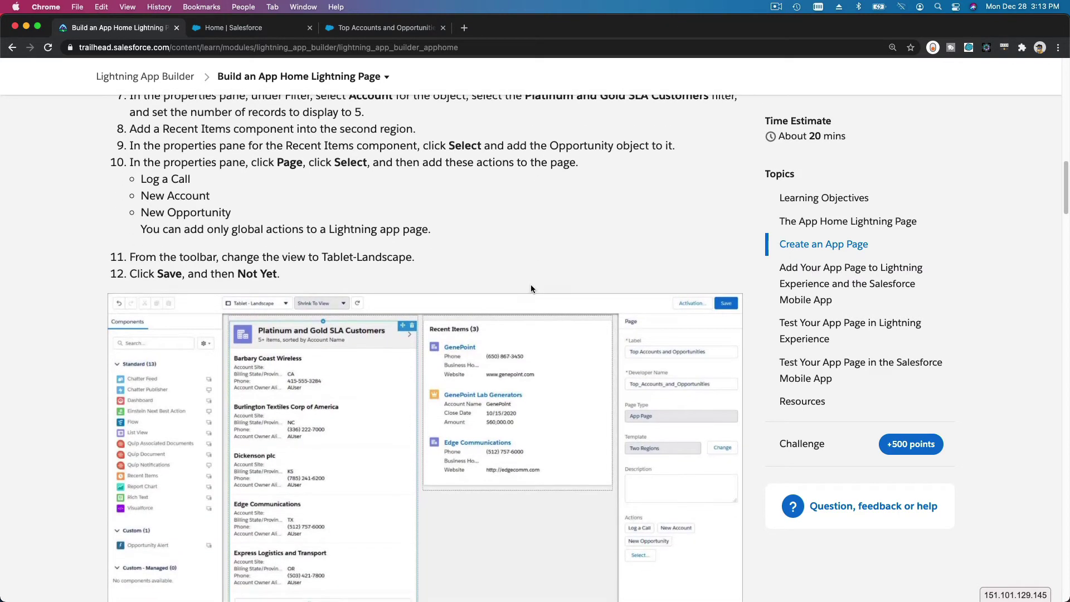
{"action": "scroll", "coordinate": [531, 288], "scroll_direction": "down", "scroll_amount": 3}
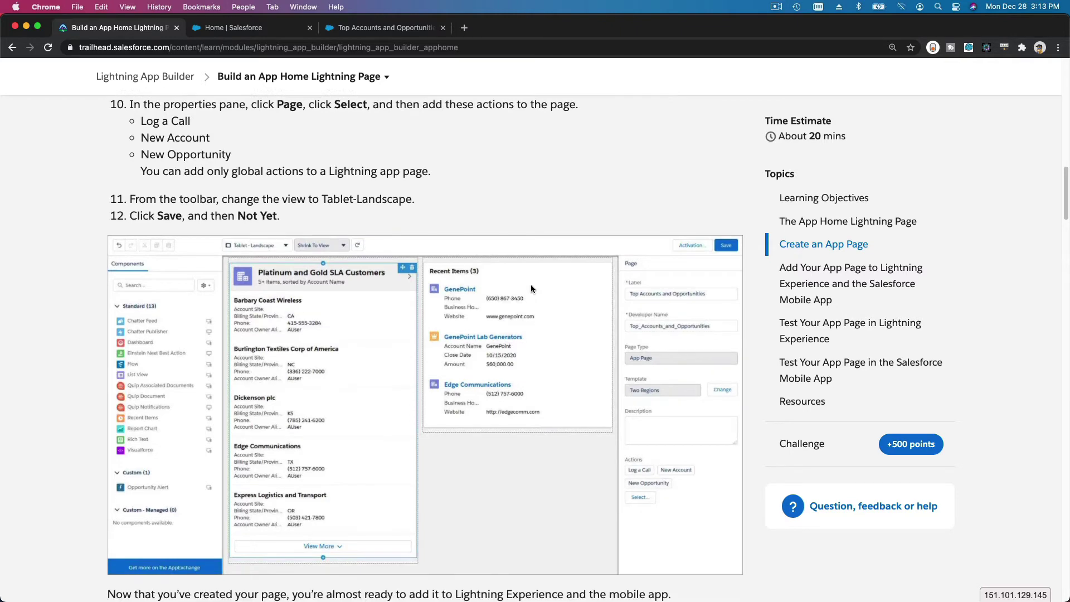
{"action": "scroll", "coordinate": [530, 288], "scroll_direction": "down", "scroll_amount": 2}
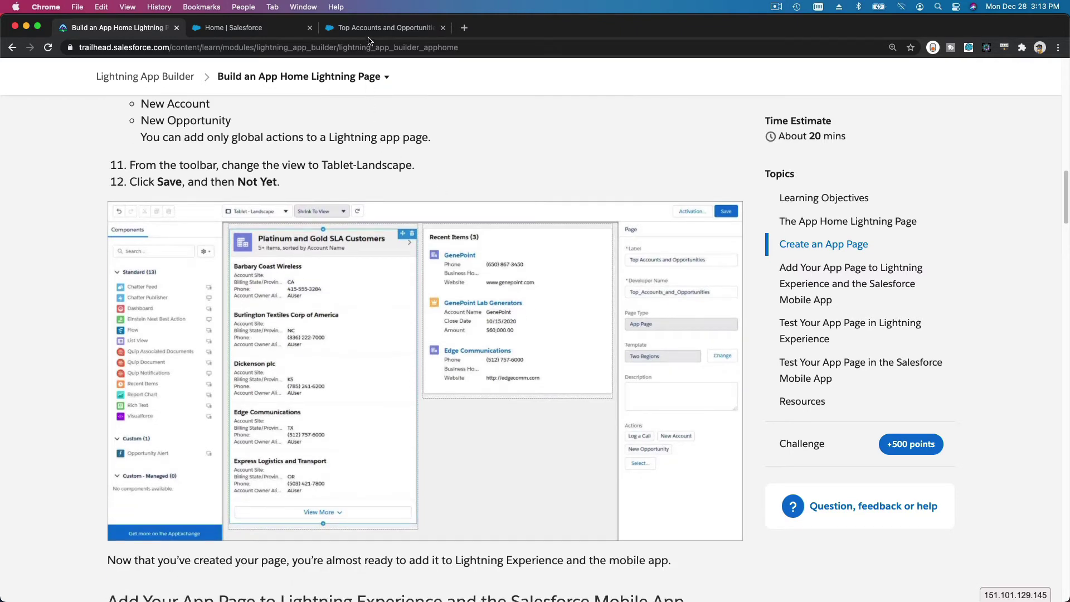
{"action": "left_click", "coordinate": [371, 29]}
{"action": "left_click", "coordinate": [312, 113]}
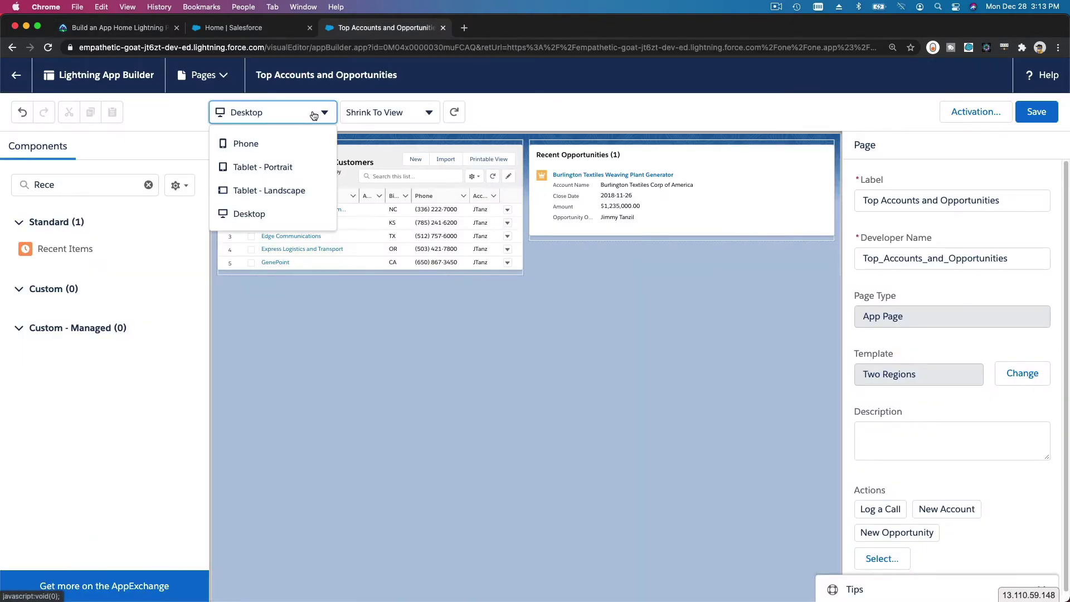
{"action": "left_click", "coordinate": [297, 190]}
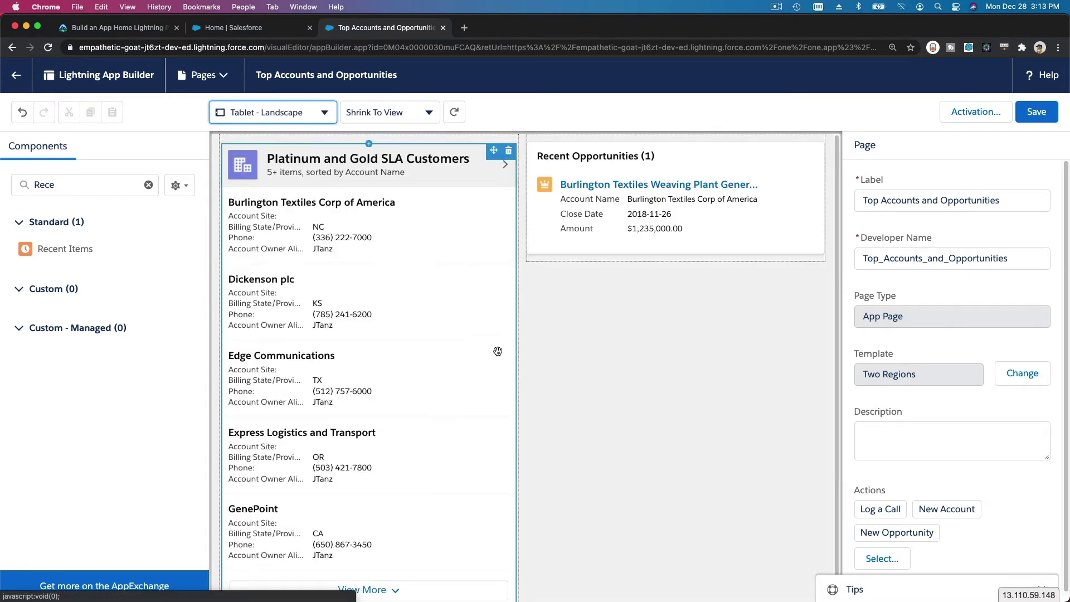
{"action": "scroll", "coordinate": [597, 342], "scroll_direction": "down", "scroll_amount": 1}
{"action": "scroll", "coordinate": [599, 341], "scroll_direction": "up", "scroll_amount": 1}
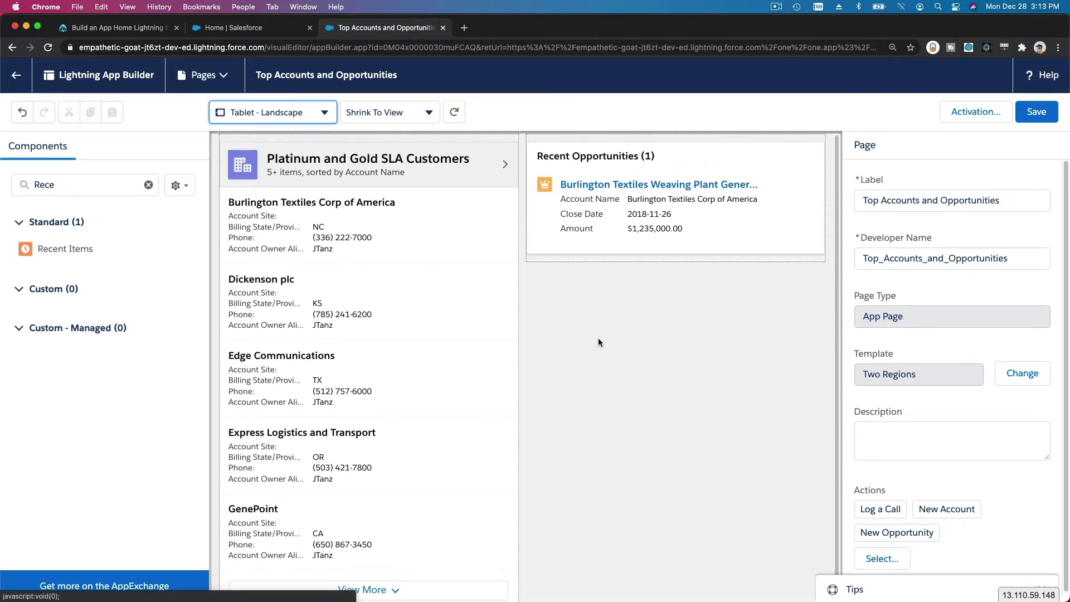
{"action": "left_click", "coordinate": [1040, 118]}
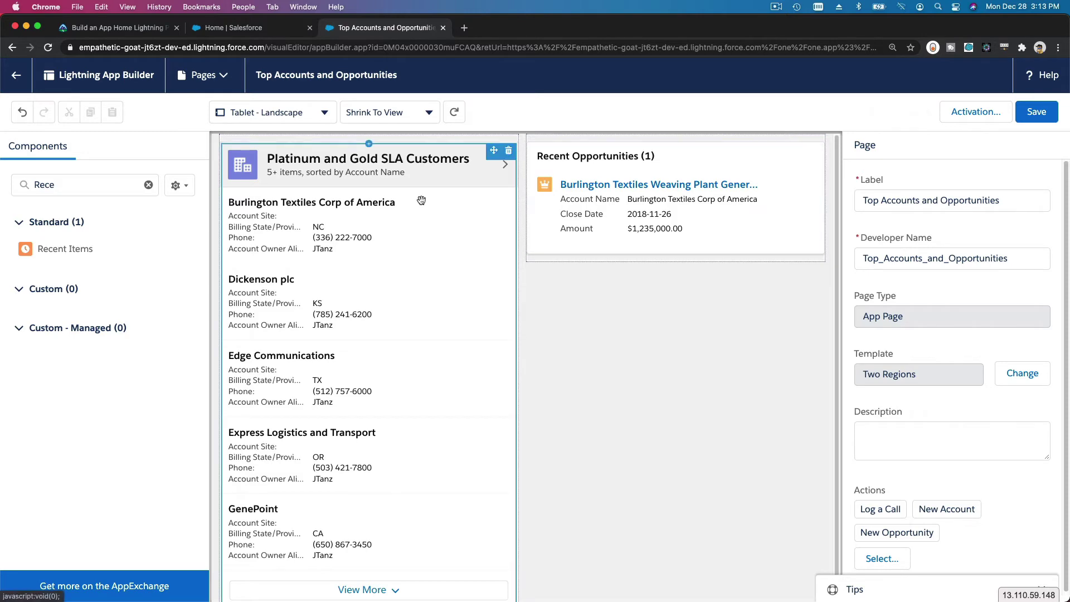
Read the Trailhead instructions for adding the app page to Lightning Experience, including the activation visibility, tab icon and Sales app steps.
{"action": "left_click", "coordinate": [140, 29]}
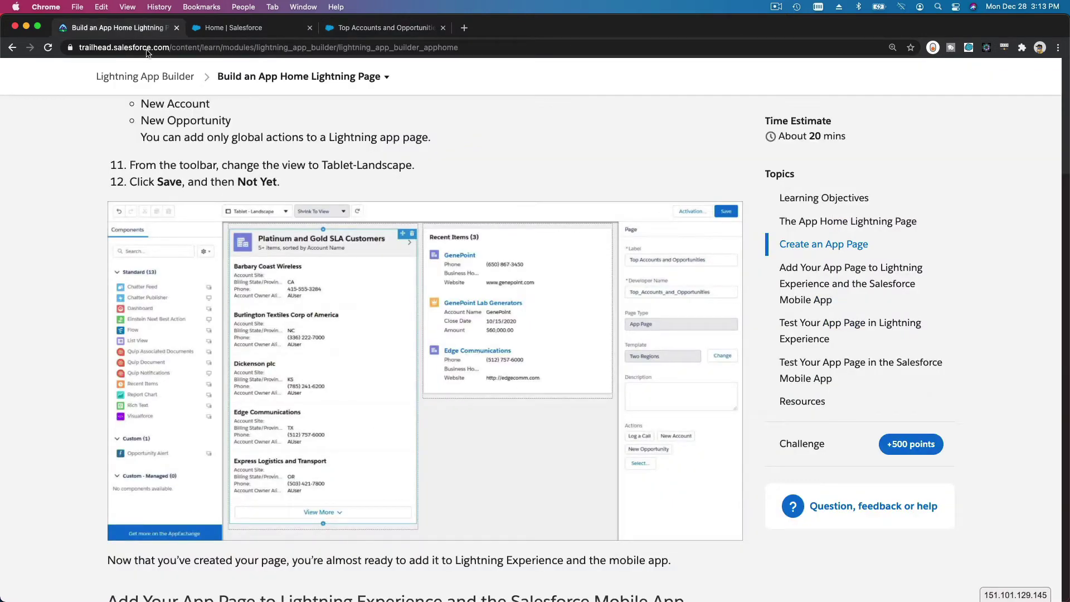
{"action": "scroll", "coordinate": [412, 294], "scroll_direction": "down", "scroll_amount": 3}
{"action": "scroll", "coordinate": [413, 295], "scroll_direction": "down", "scroll_amount": 2}
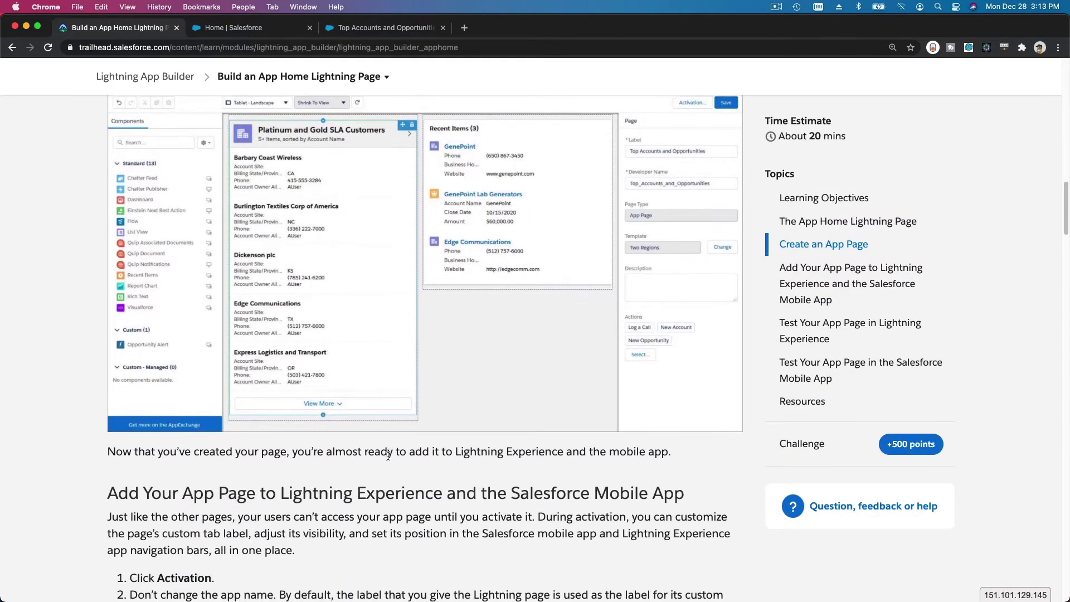
{"action": "scroll", "coordinate": [387, 456], "scroll_direction": "down", "scroll_amount": 1}
{"action": "scroll", "coordinate": [388, 461], "scroll_direction": "down", "scroll_amount": 2}
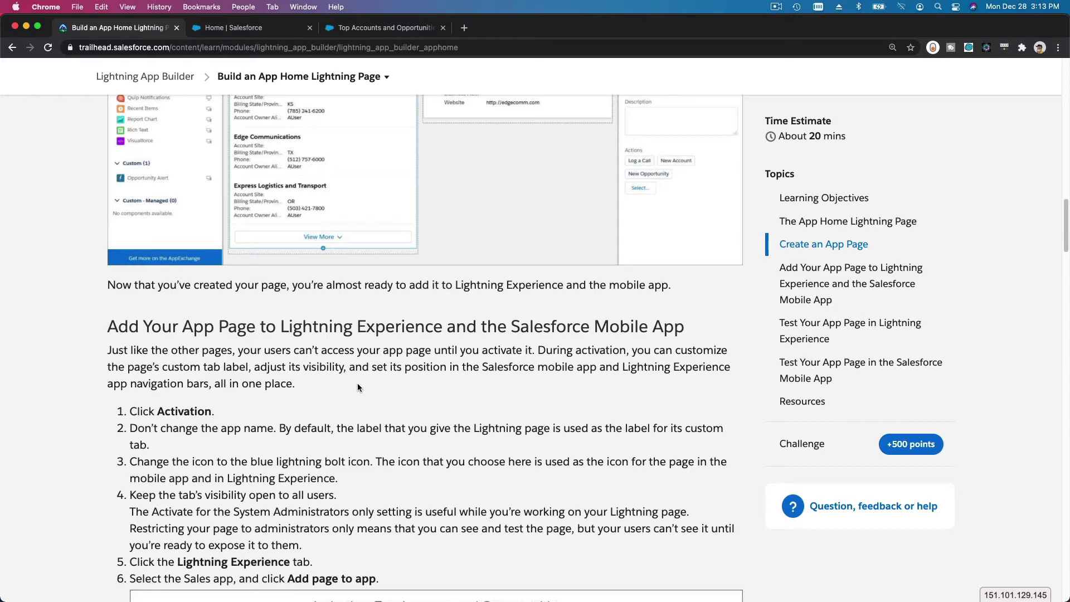
{"action": "scroll", "coordinate": [358, 387], "scroll_direction": "down", "scroll_amount": 4}
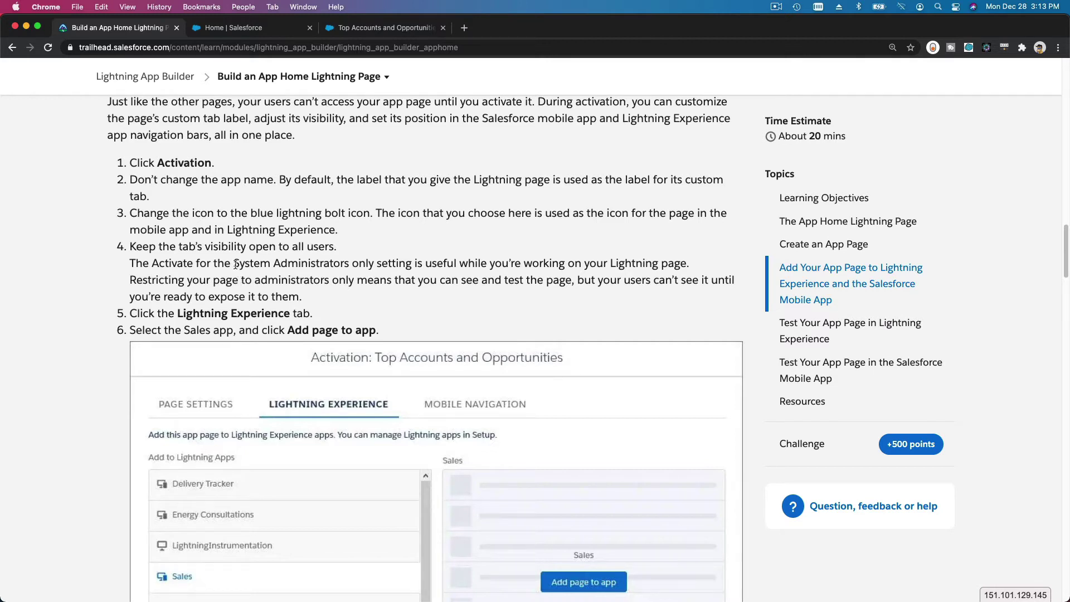
{"action": "left_click_drag", "start_coordinate": [235, 264], "coordinate": [351, 264]}
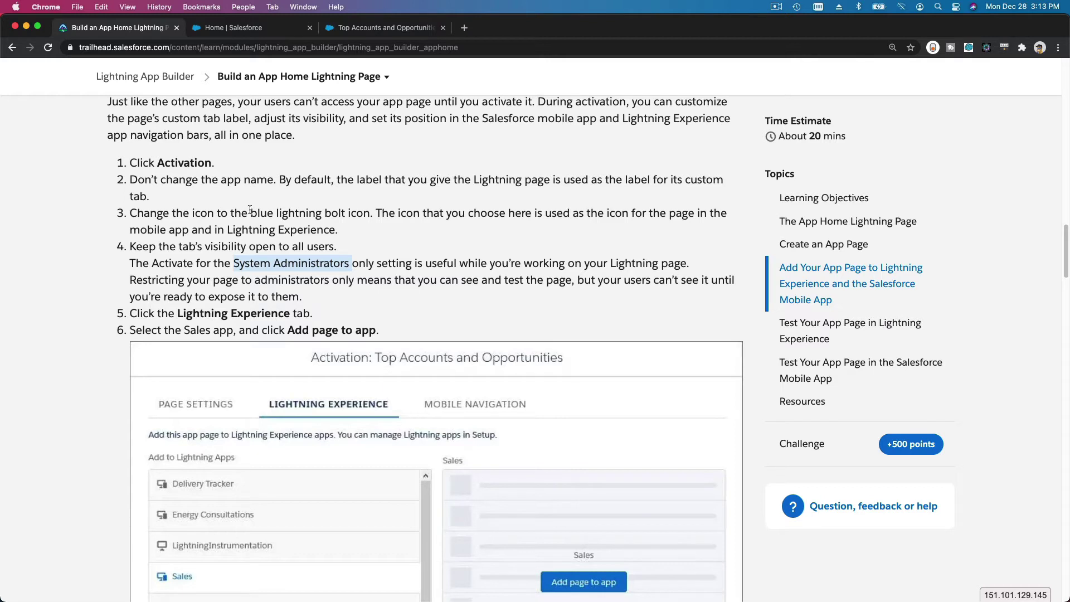
{"action": "left_click_drag", "start_coordinate": [251, 213], "coordinate": [363, 213]}
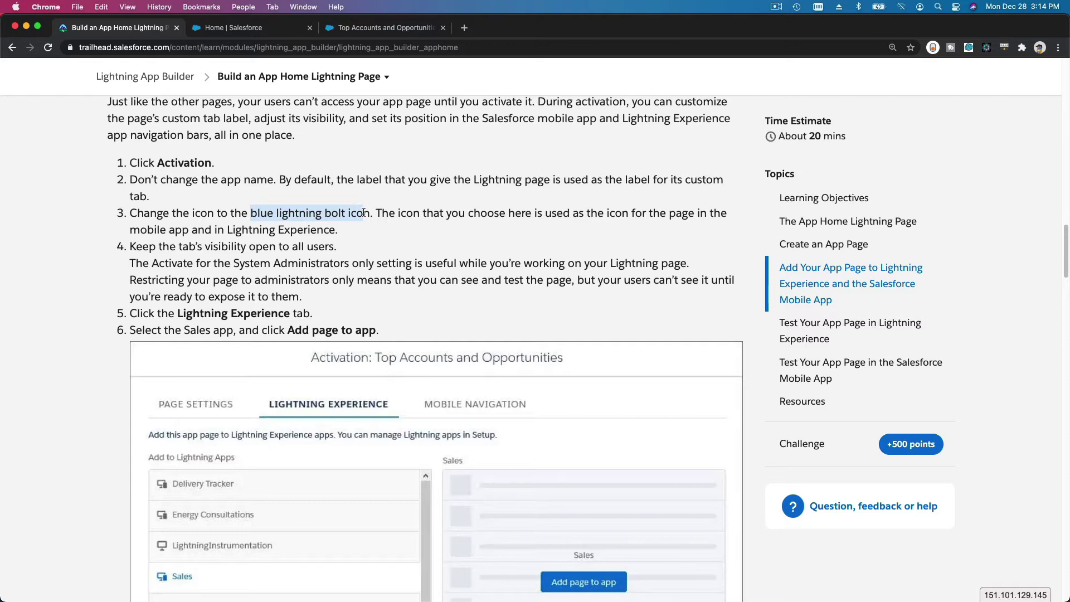
{"action": "scroll", "coordinate": [363, 212], "scroll_direction": "down", "scroll_amount": 2}
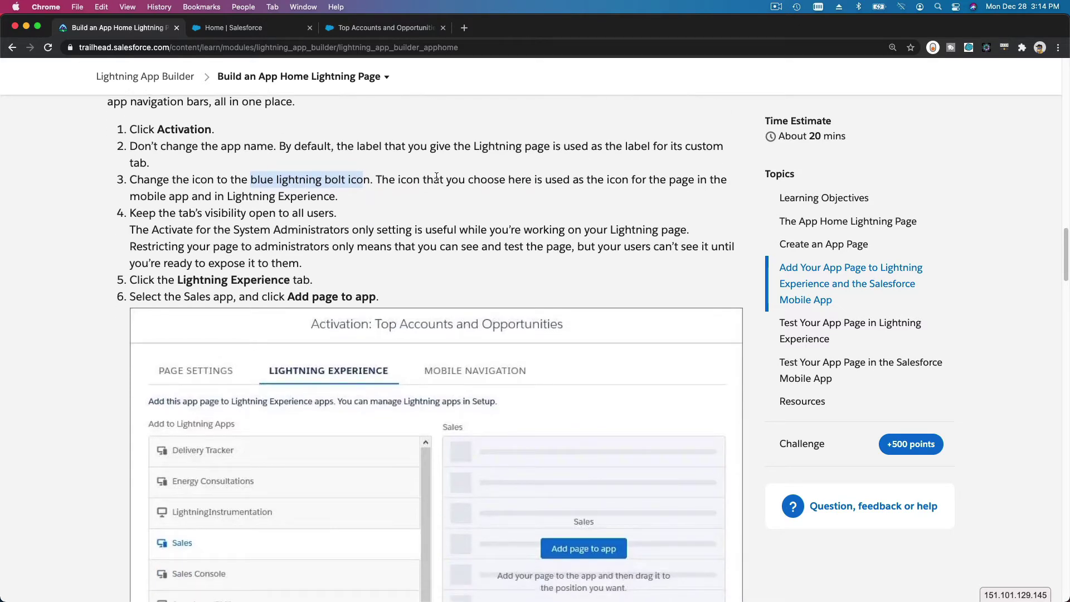
In the page's activation settings, restrict activation to system administrators only and change the icon to the blue lightning bolt.
{"action": "left_click", "coordinate": [369, 28]}
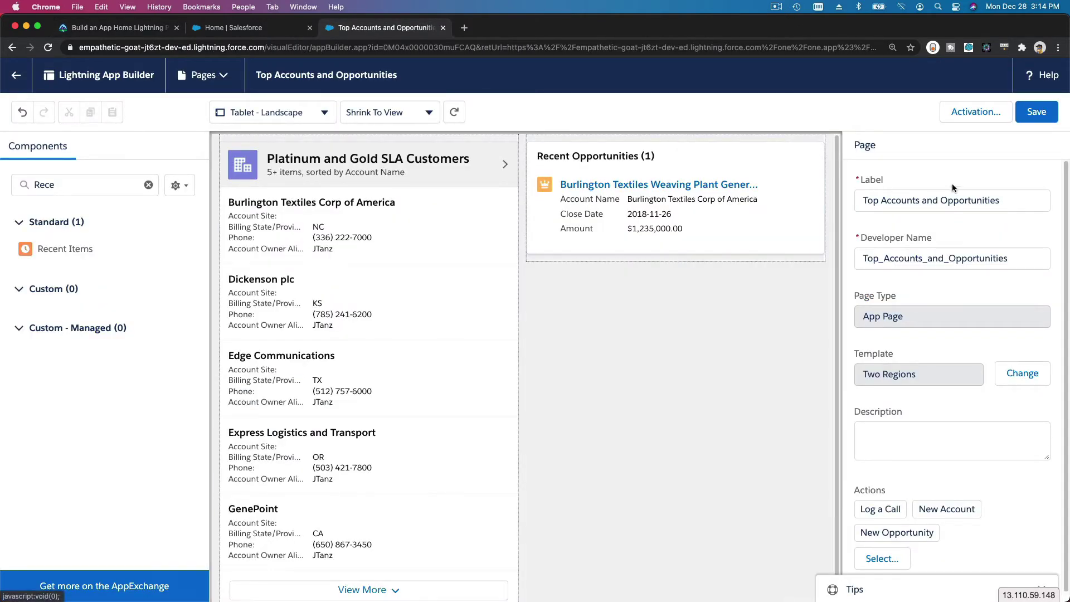
{"action": "left_click", "coordinate": [979, 112]}
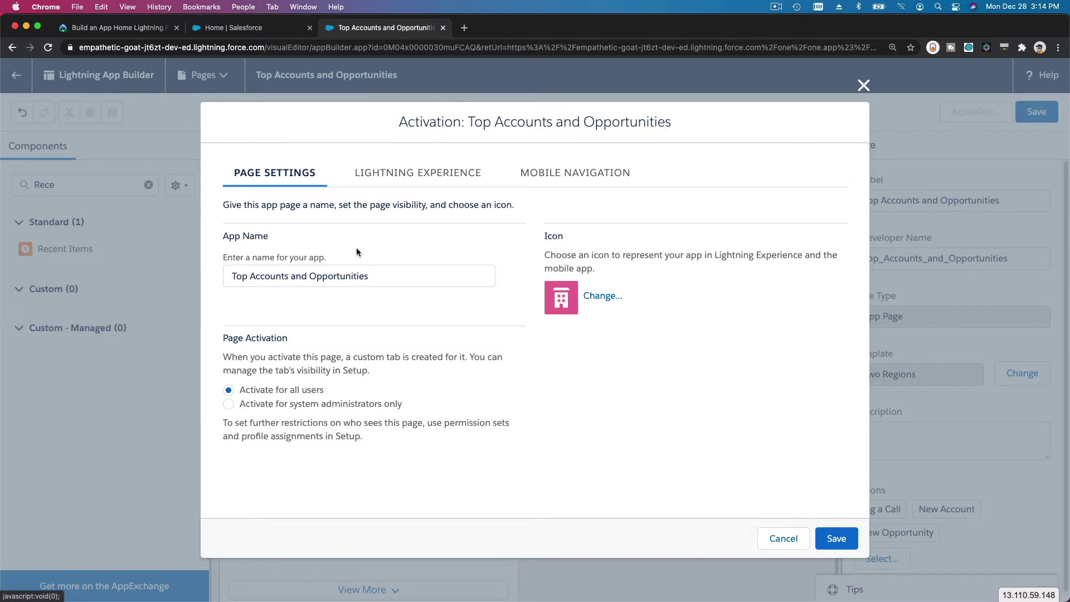
{"action": "left_click", "coordinate": [328, 403]}
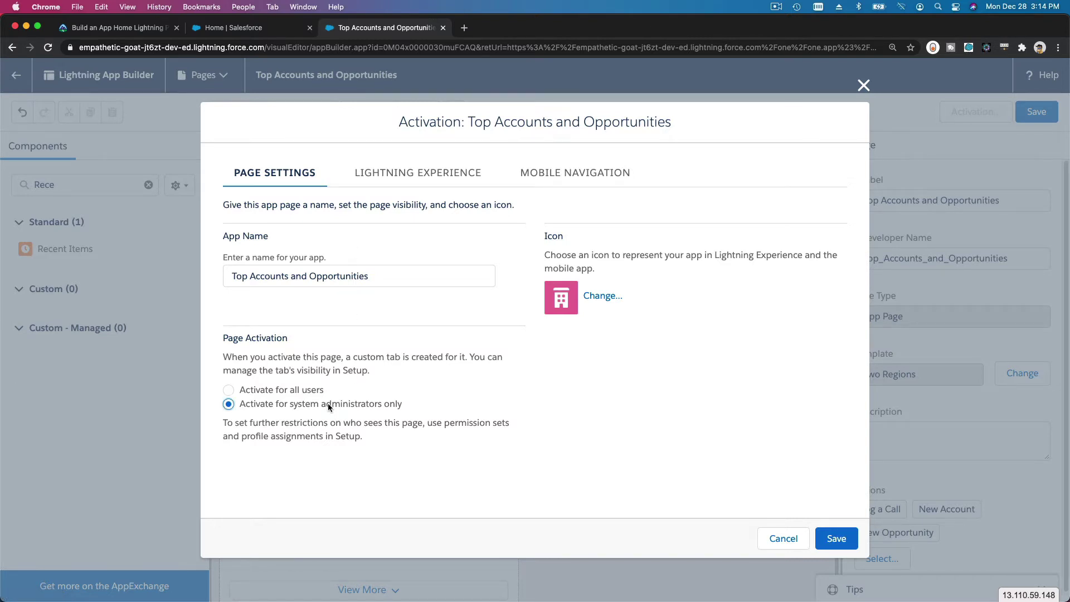
{"action": "left_click", "coordinate": [602, 301]}
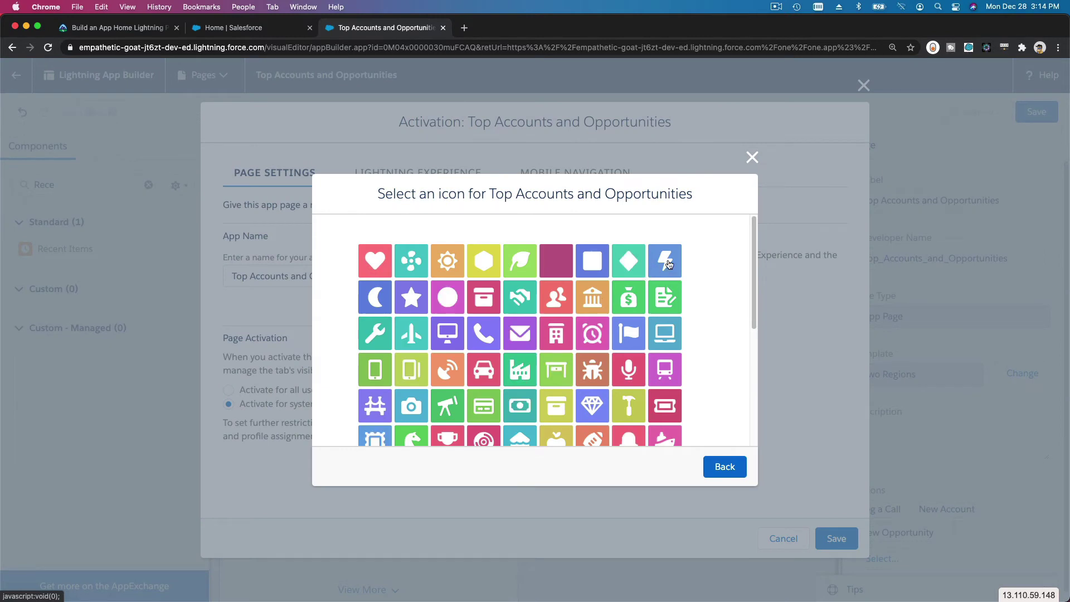
{"action": "left_click", "coordinate": [669, 264]}
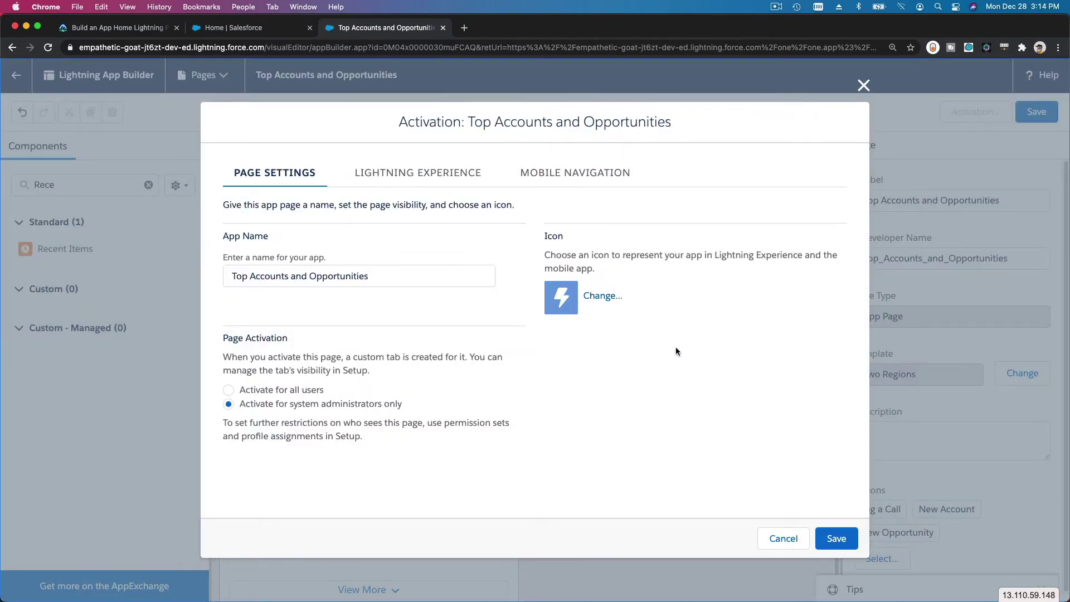
Check the Lightning Experience instructions in Trailhead and add the Top Accounts and Opportunities page to the Sales app.
{"action": "left_click", "coordinate": [127, 29]}
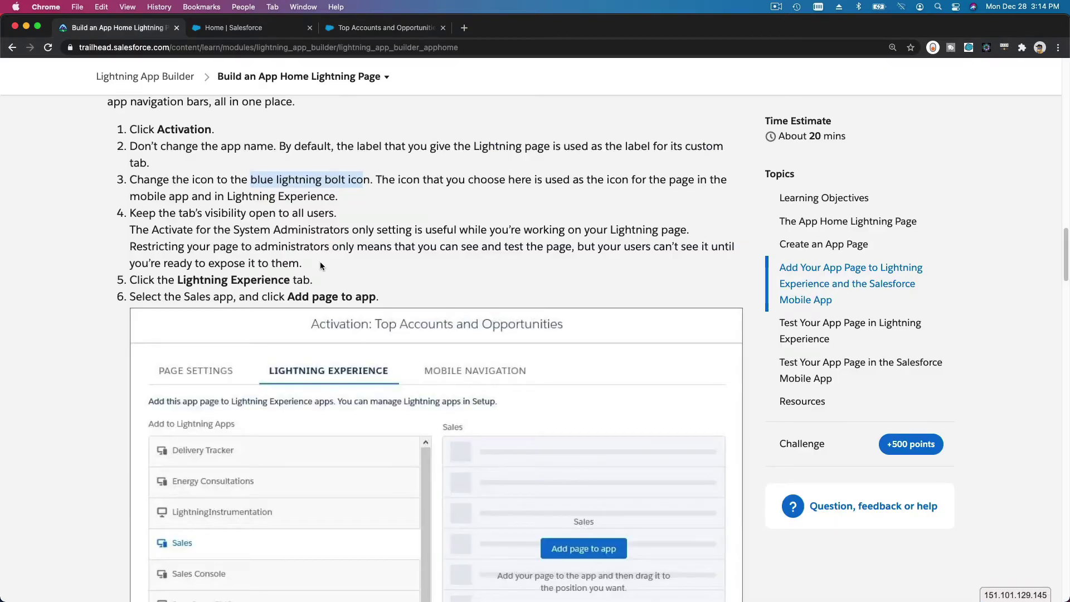
{"action": "scroll", "coordinate": [320, 265], "scroll_direction": "down", "scroll_amount": 3}
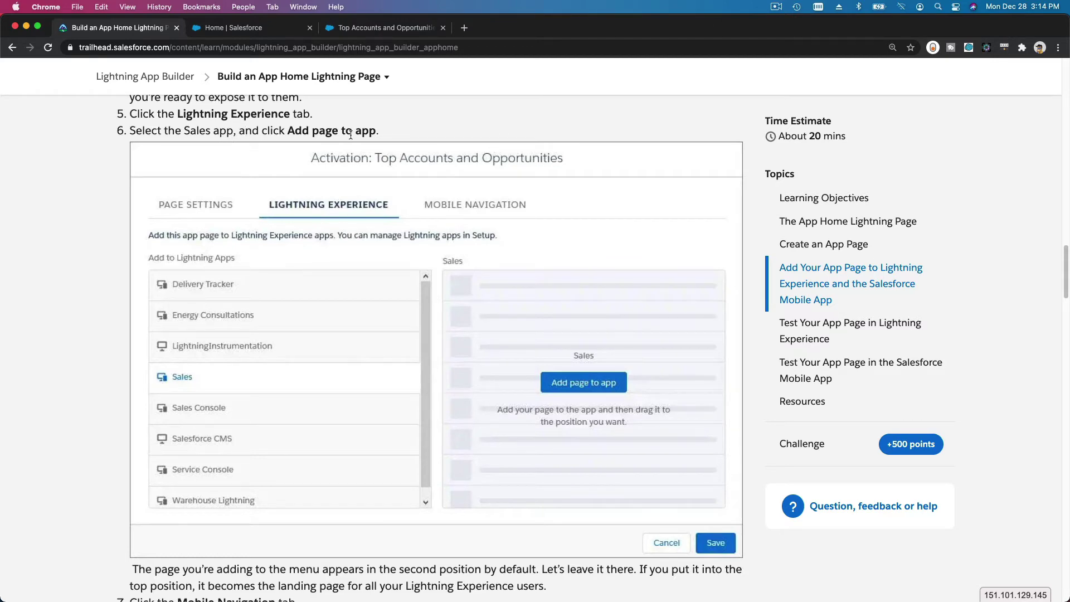
{"action": "left_click", "coordinate": [372, 29]}
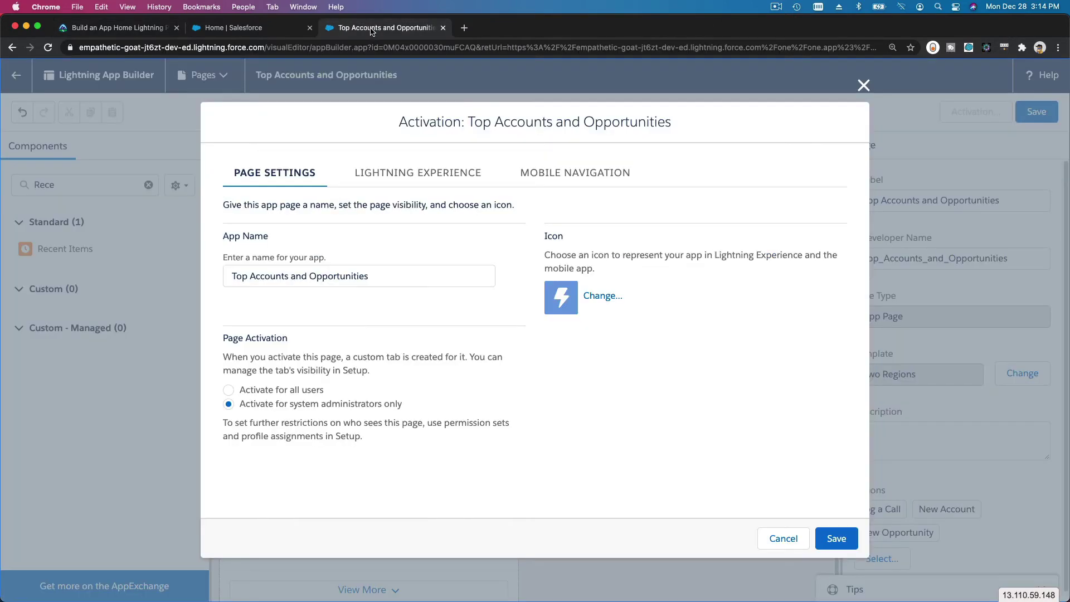
{"action": "left_click", "coordinate": [388, 168]}
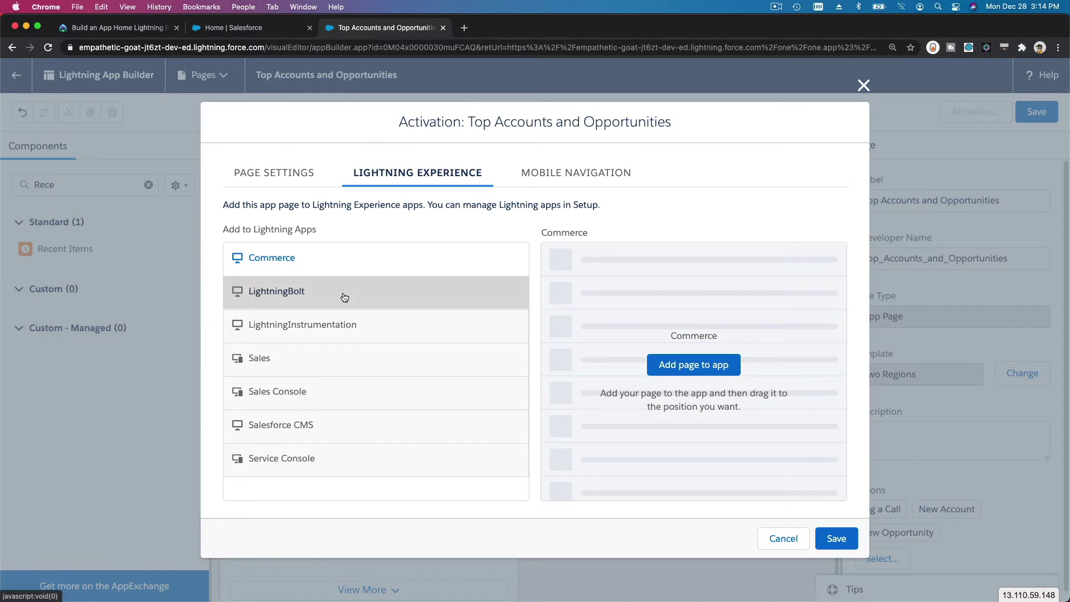
{"action": "left_click", "coordinate": [339, 368]}
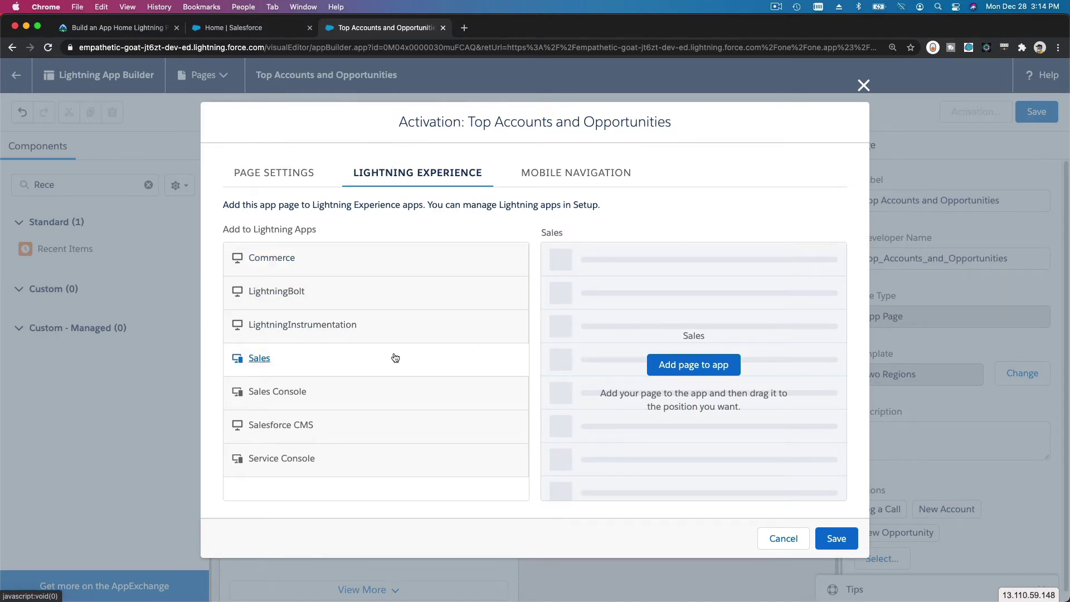
{"action": "left_click", "coordinate": [694, 365]}
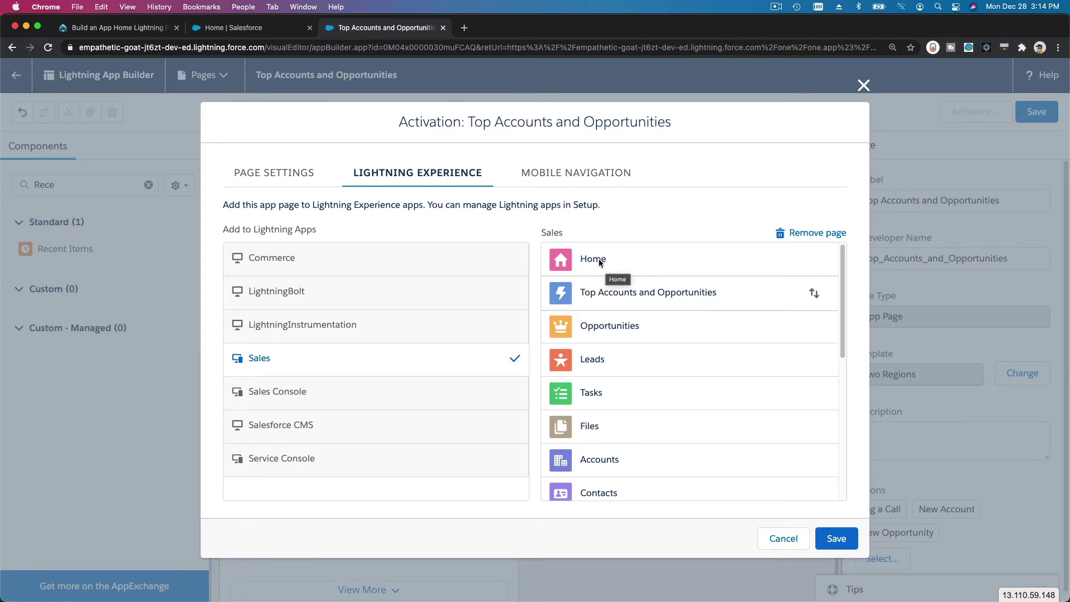
Look at the Sales app's current navigation and read the Trailhead instructions on page position and mobile navigation setup.
{"action": "left_click", "coordinate": [258, 28]}
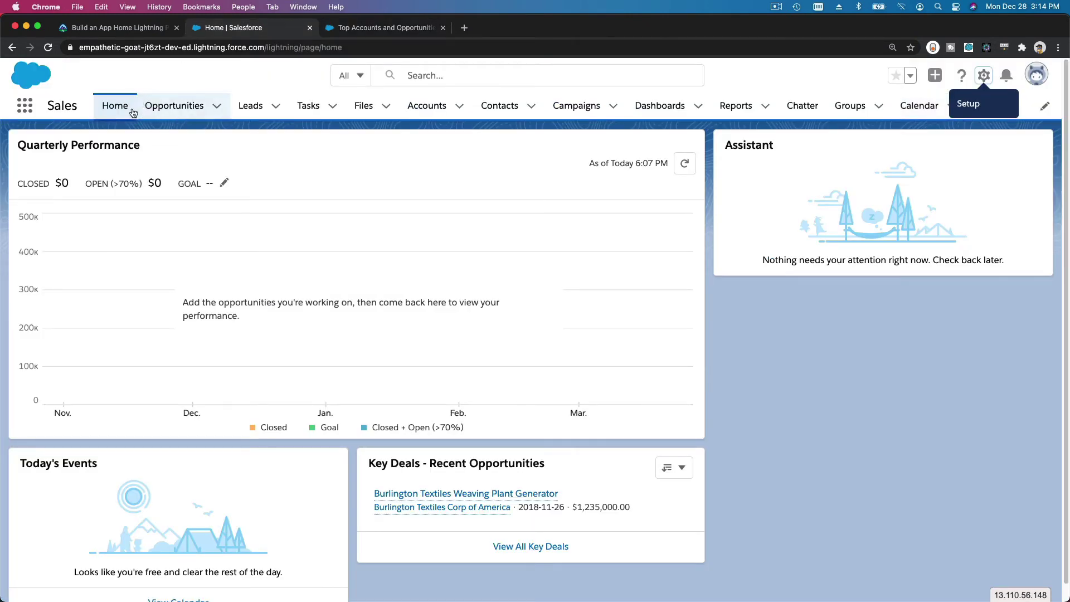
{"action": "left_click", "coordinate": [347, 29]}
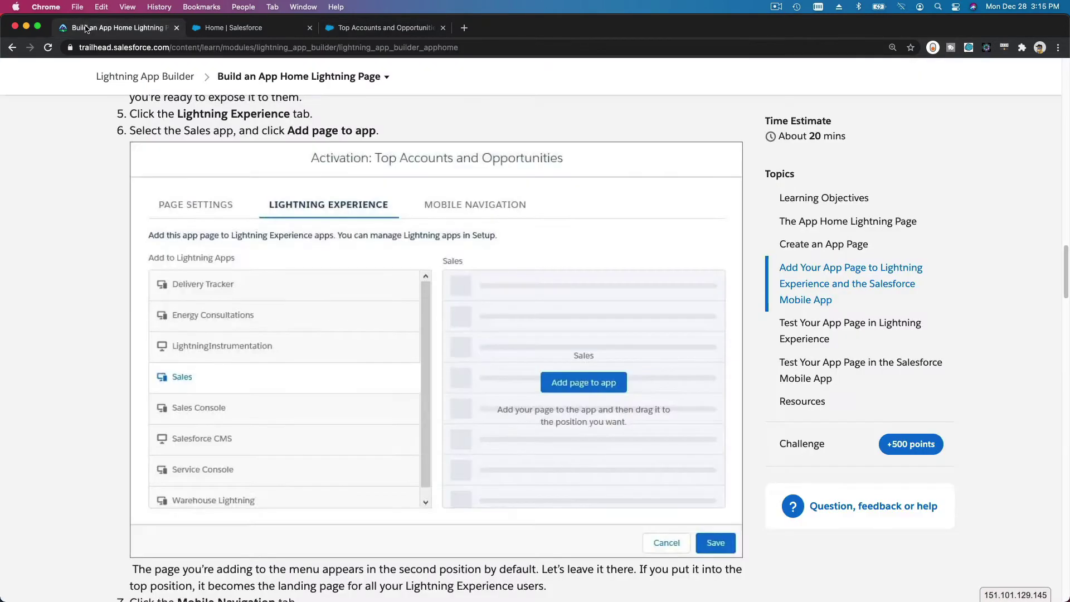
{"action": "left_click", "coordinate": [86, 28]}
{"action": "scroll", "coordinate": [388, 329], "scroll_direction": "down", "scroll_amount": 1}
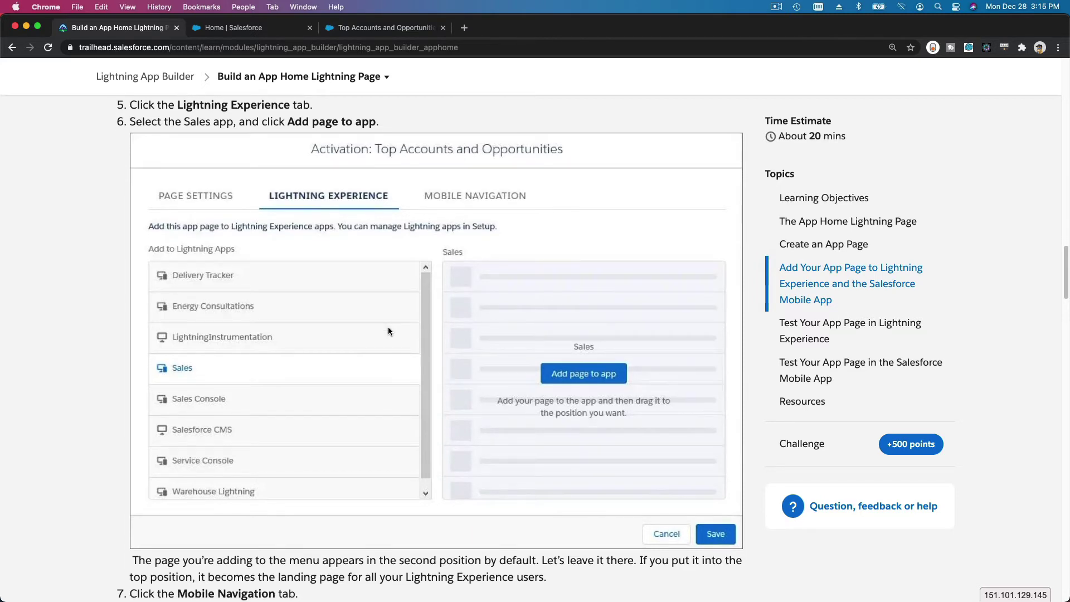
{"action": "scroll", "coordinate": [387, 327], "scroll_direction": "down", "scroll_amount": 5}
{"action": "scroll", "coordinate": [388, 328], "scroll_direction": "down", "scroll_amount": 3}
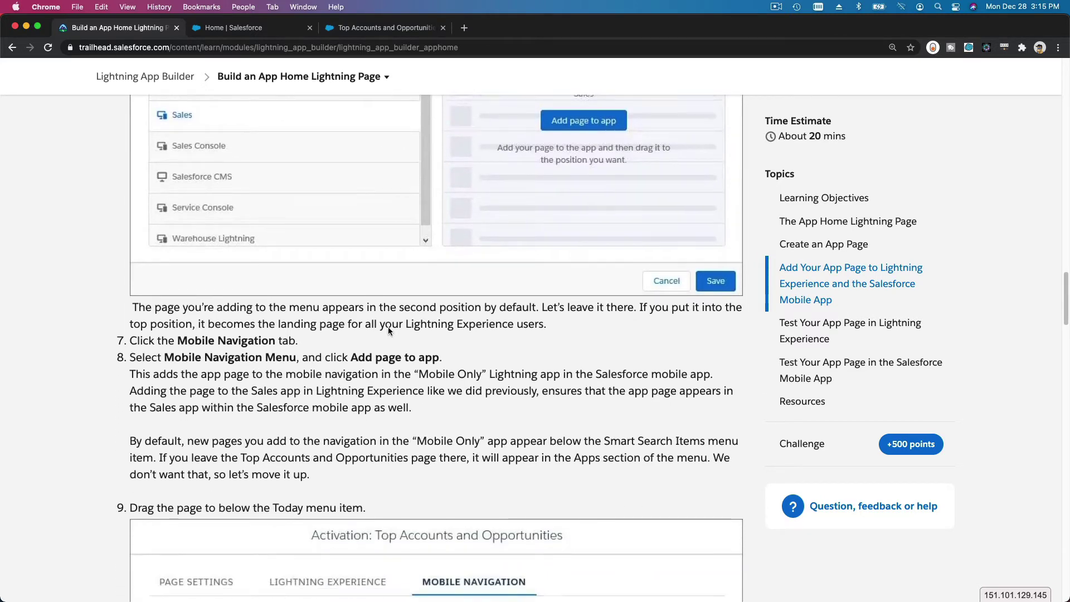
{"action": "scroll", "coordinate": [312, 249], "scroll_direction": "down", "scroll_amount": 1}
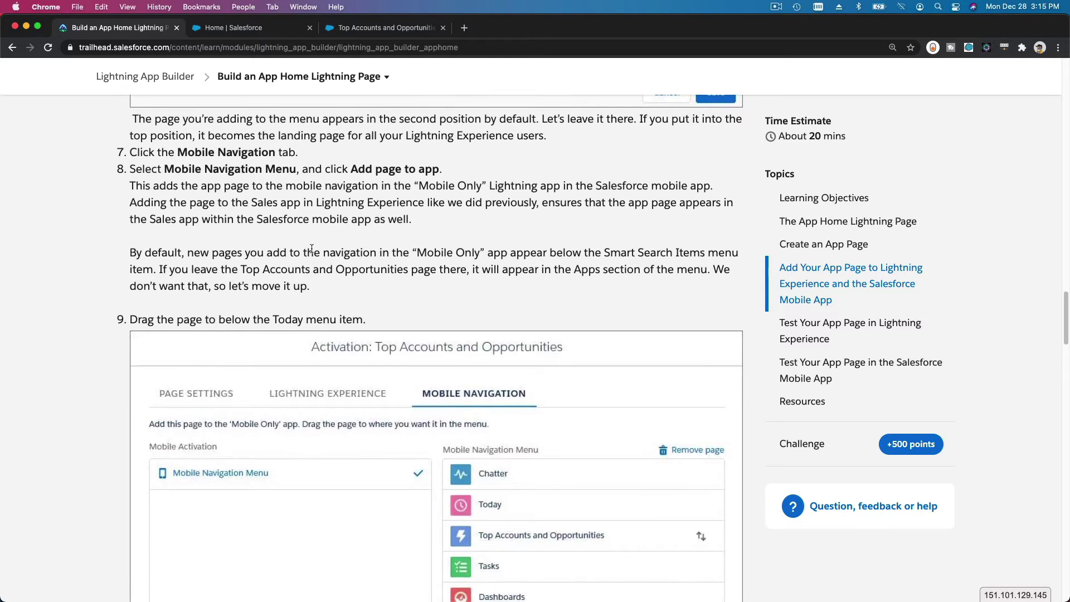
{"action": "scroll", "coordinate": [300, 207], "scroll_direction": "down", "scroll_amount": 1}
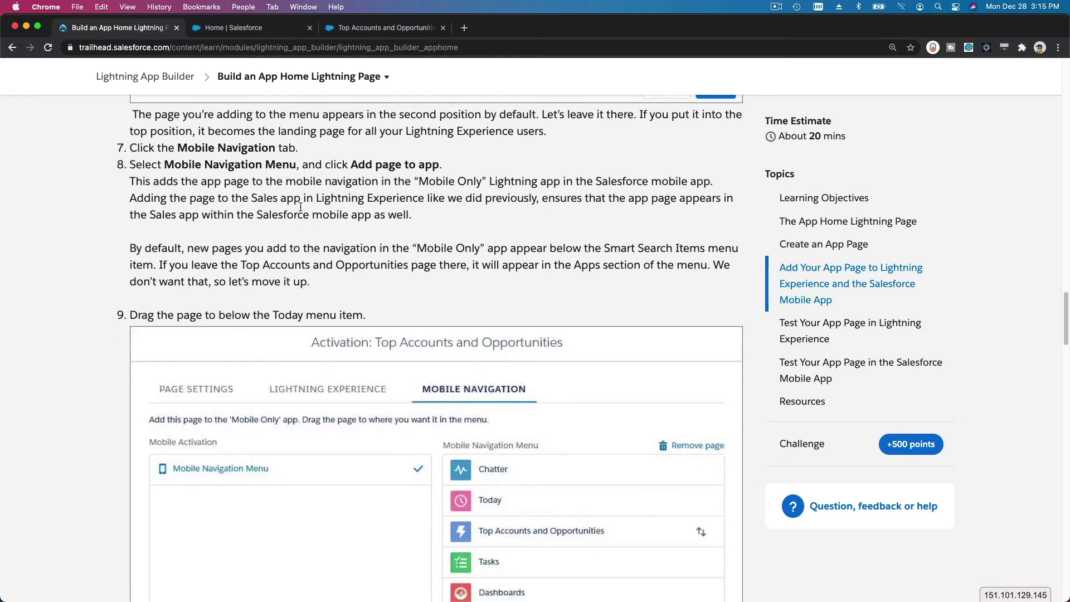
In the page's activation settings, add Top Accounts and Opportunities to the Mobile Navigation Menu and look through the menu order.
{"action": "left_click", "coordinate": [373, 30]}
{"action": "left_click", "coordinate": [549, 176]}
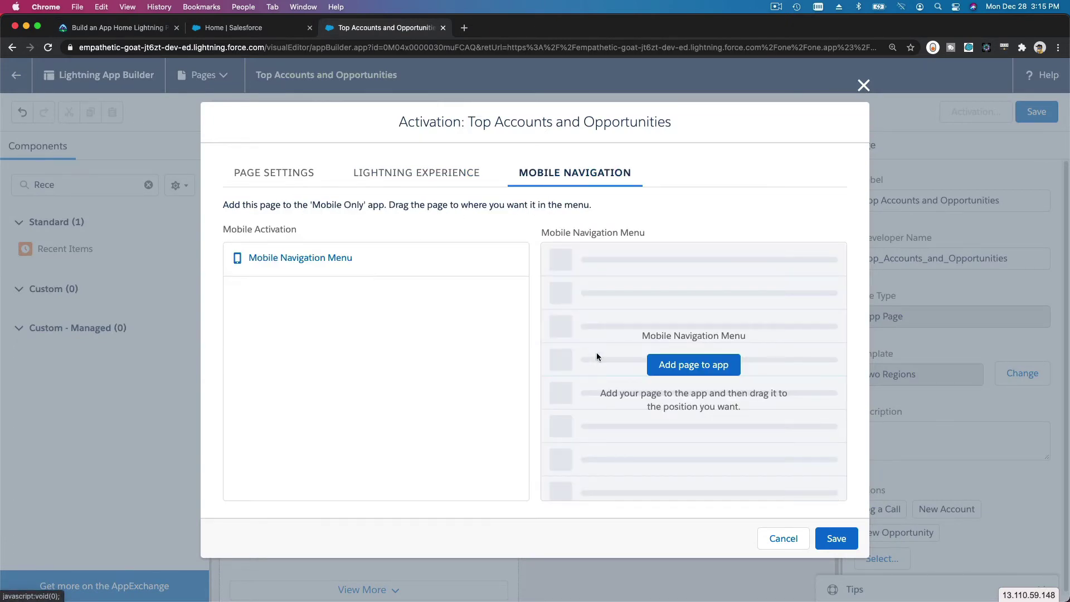
{"action": "left_click", "coordinate": [682, 368]}
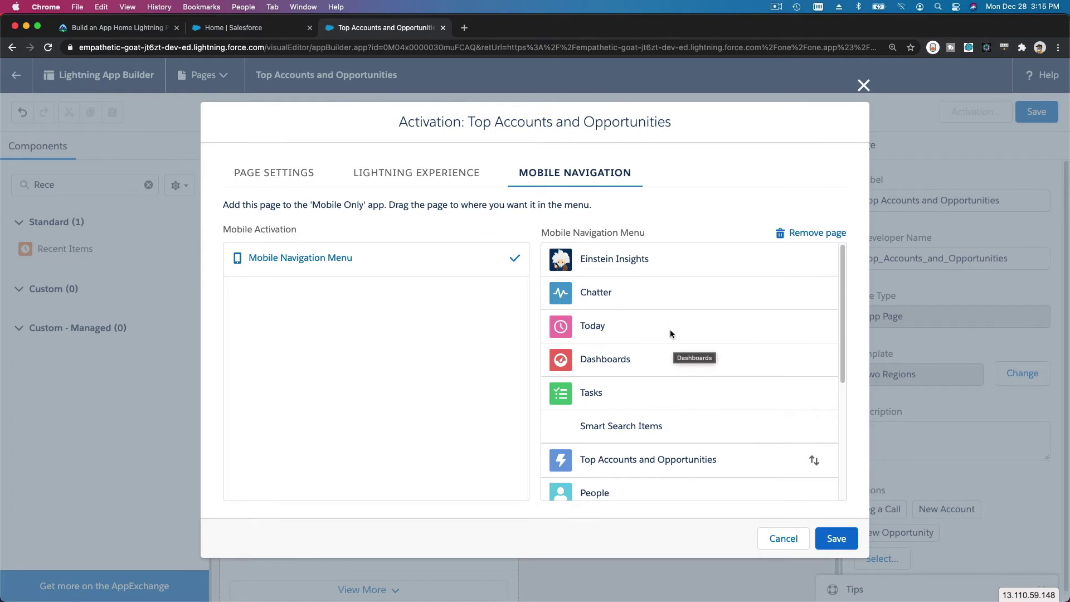
{"action": "scroll", "coordinate": [668, 315], "scroll_direction": "down", "scroll_amount": 2}
{"action": "scroll", "coordinate": [668, 319], "scroll_direction": "down", "scroll_amount": 1}
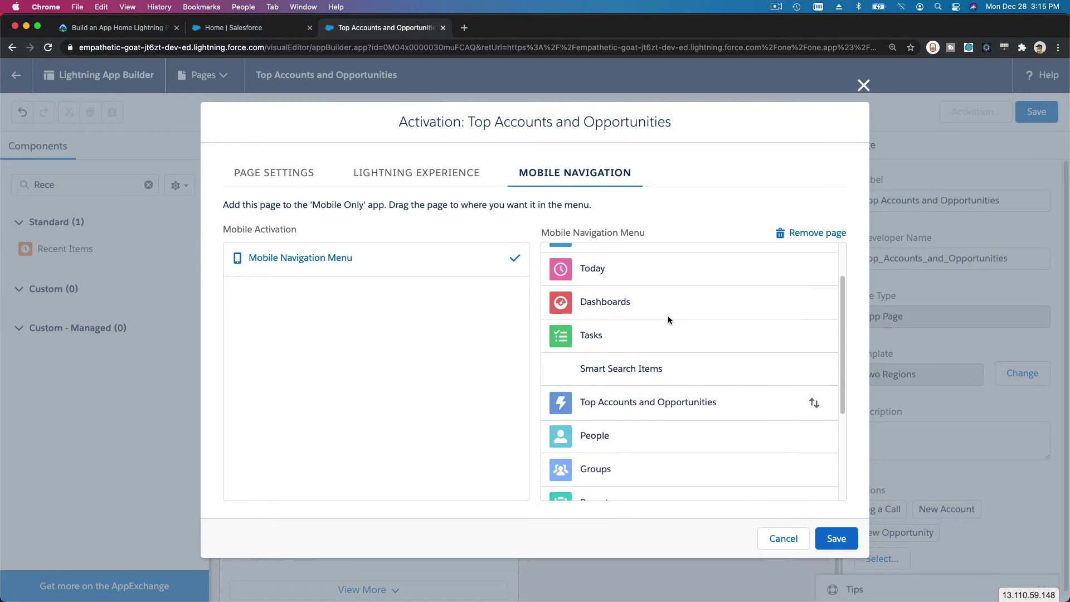
{"action": "scroll", "coordinate": [617, 341], "scroll_direction": "up", "scroll_amount": 2}
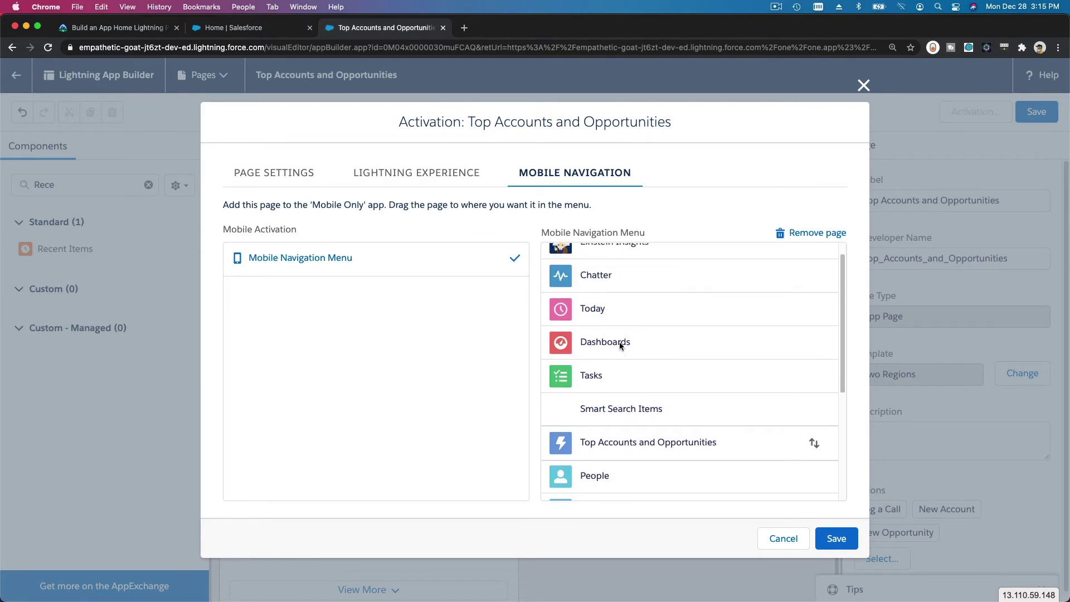
{"action": "scroll", "coordinate": [630, 423], "scroll_direction": "up", "scroll_amount": 1}
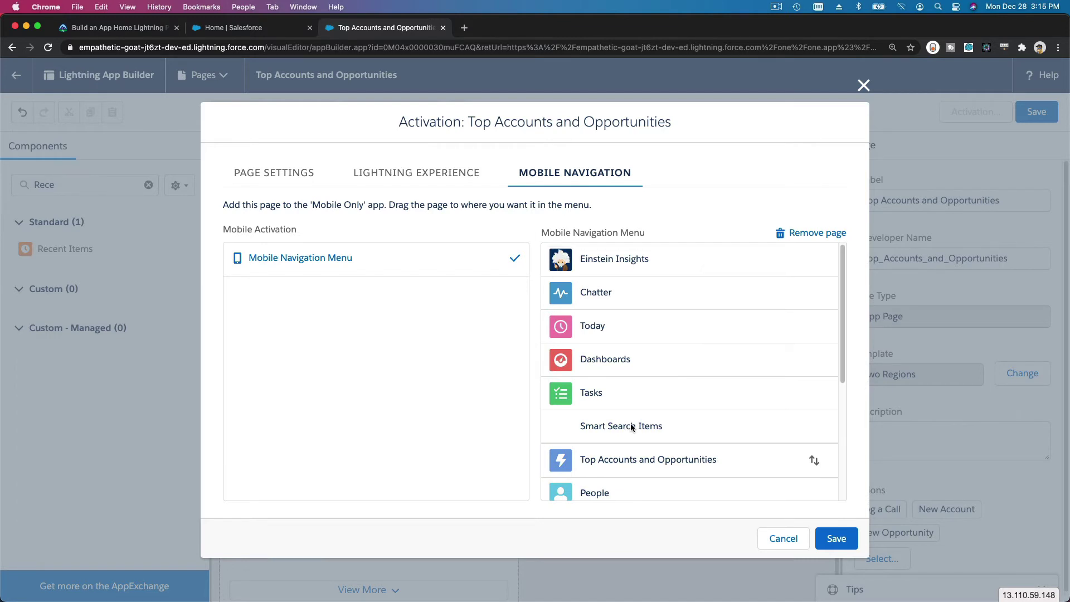
Following the Trailhead instructions, move Top Accounts and Opportunities directly below Today in the Mobile Navigation Menu.
{"action": "left_click", "coordinate": [141, 31]}
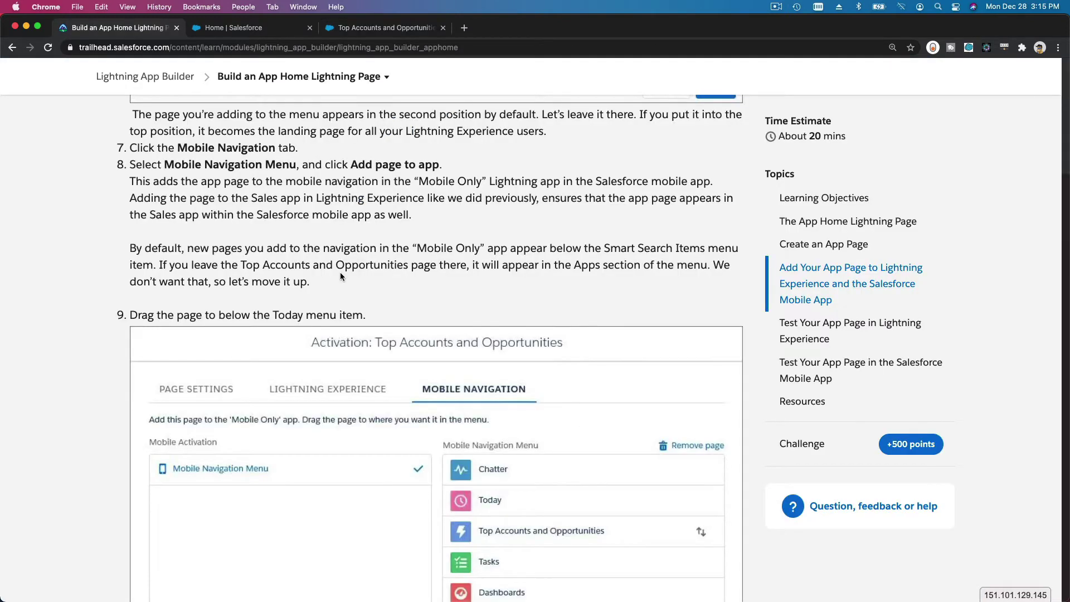
{"action": "scroll", "coordinate": [340, 272], "scroll_direction": "down", "scroll_amount": 5}
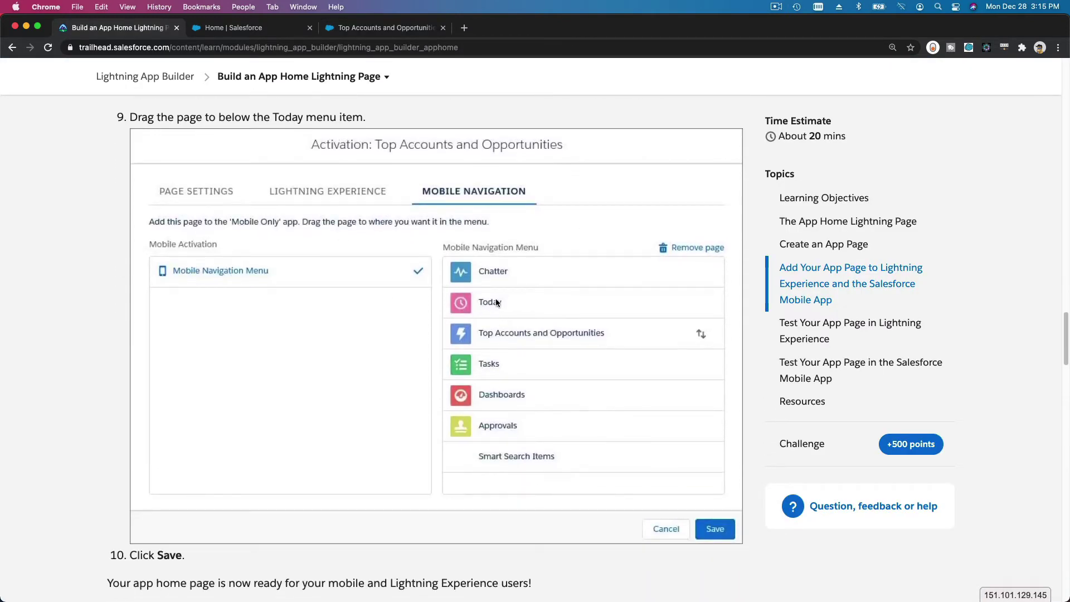
{"action": "left_click", "coordinate": [361, 29]}
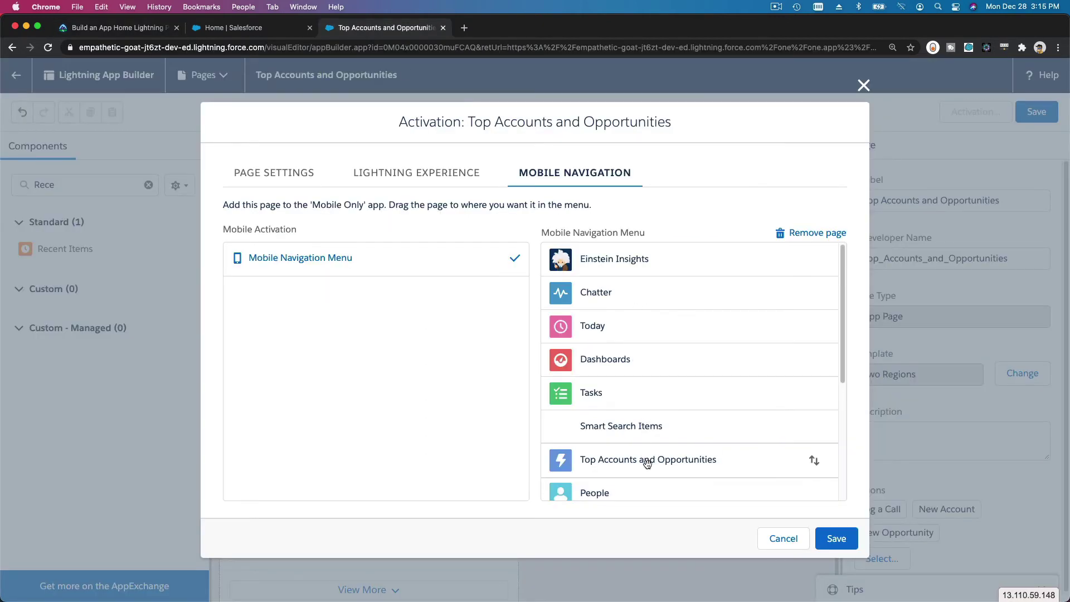
{"action": "left_click_drag", "start_coordinate": [646, 464], "coordinate": [690, 411]}
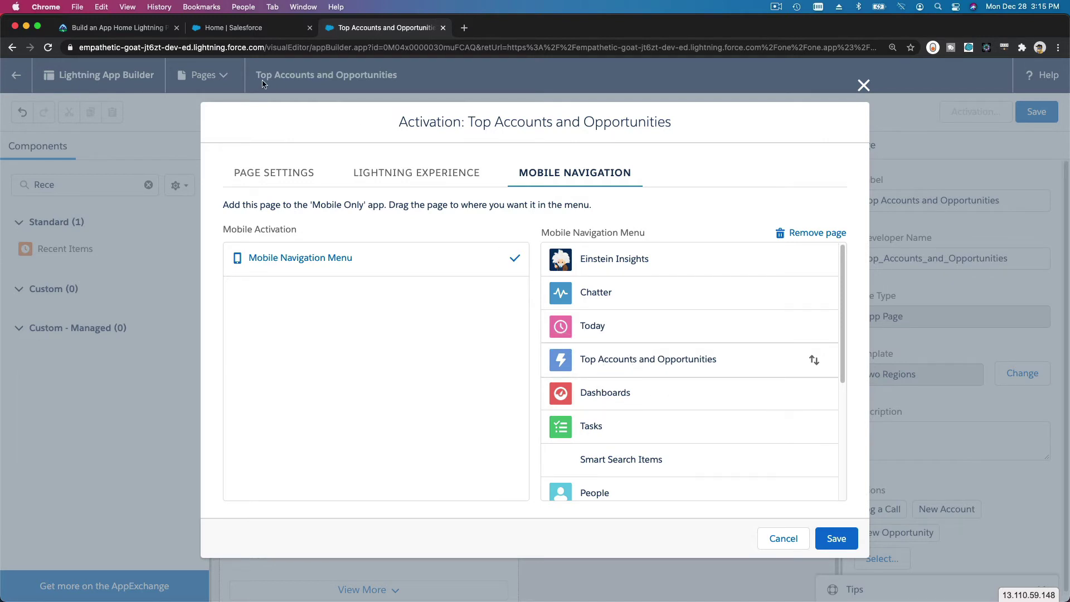
Check the remaining activation instructions in Trailhead, then save the activation and the Top Accounts and Opportunities page.
{"action": "left_click", "coordinate": [115, 28]}
{"action": "scroll", "coordinate": [406, 326], "scroll_direction": "down", "scroll_amount": 5}
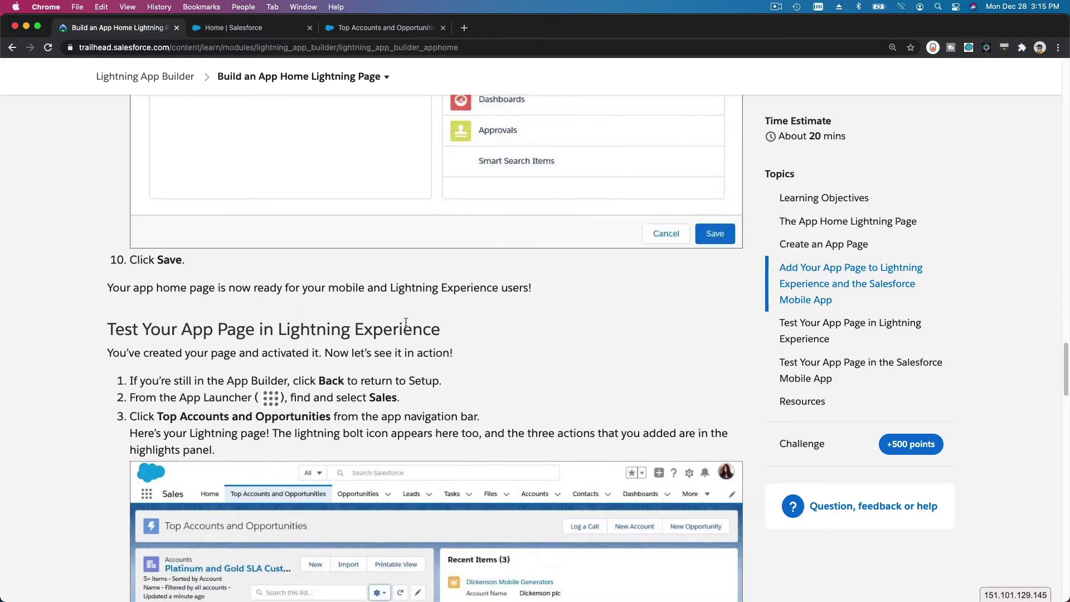
{"action": "scroll", "coordinate": [406, 323], "scroll_direction": "down", "scroll_amount": 1}
{"action": "left_click", "coordinate": [368, 28]}
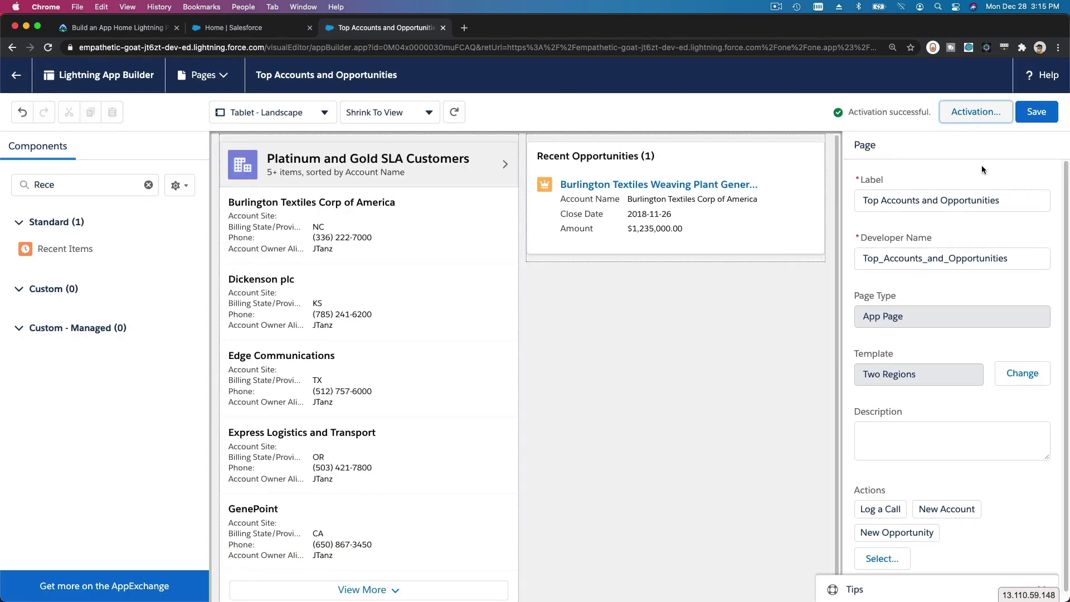
{"action": "left_click", "coordinate": [1039, 113]}
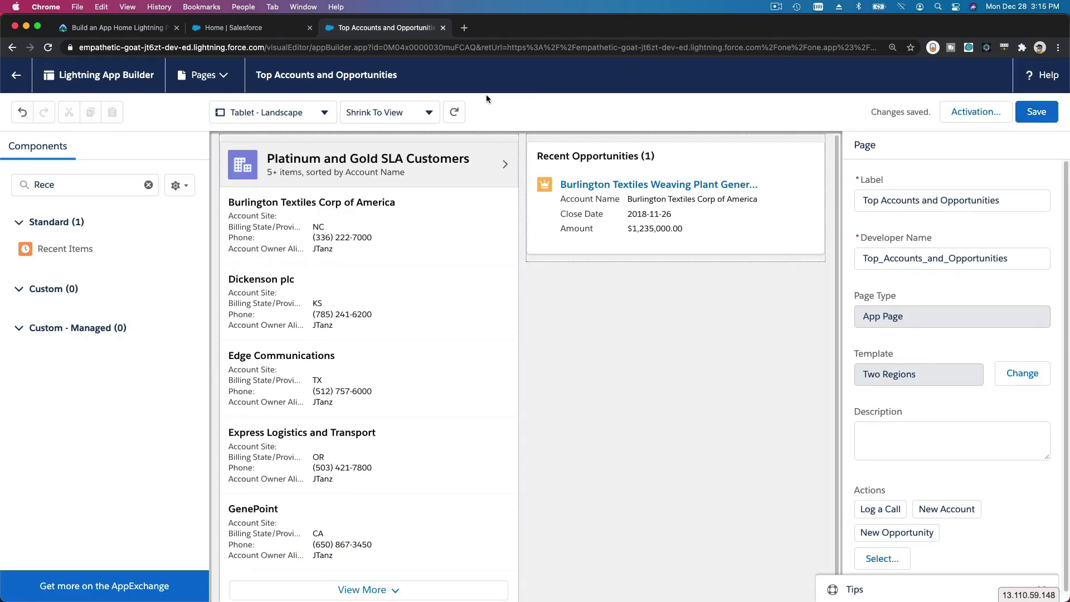
Reload the Sales app, open Top Accounts and Opportunities from its navigation, and examine the page's components and the available apps.
{"action": "left_click", "coordinate": [245, 34]}
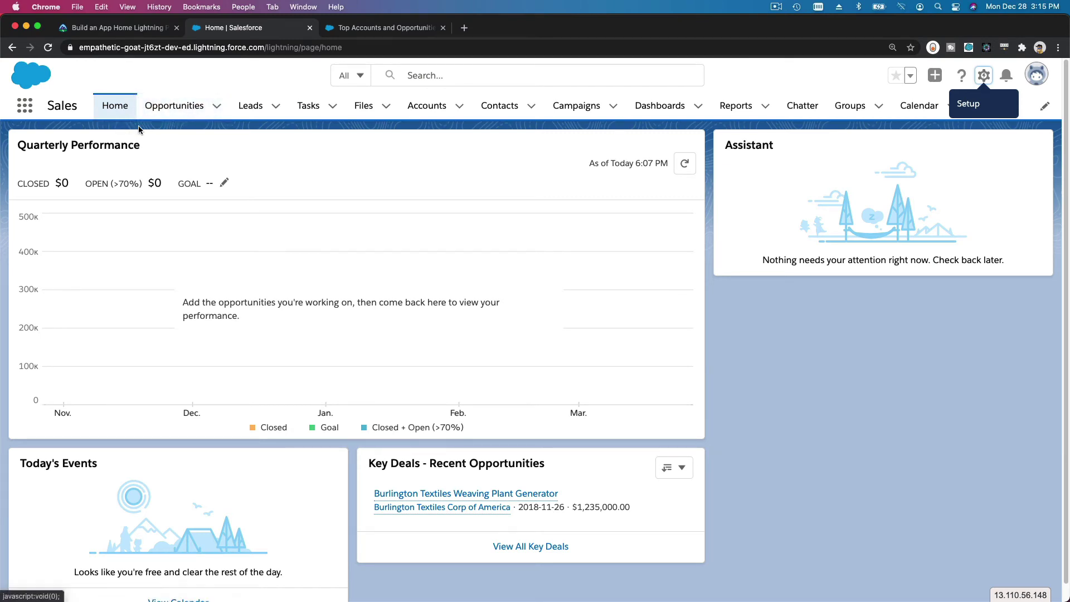
{"action": "left_click", "coordinate": [48, 48]}
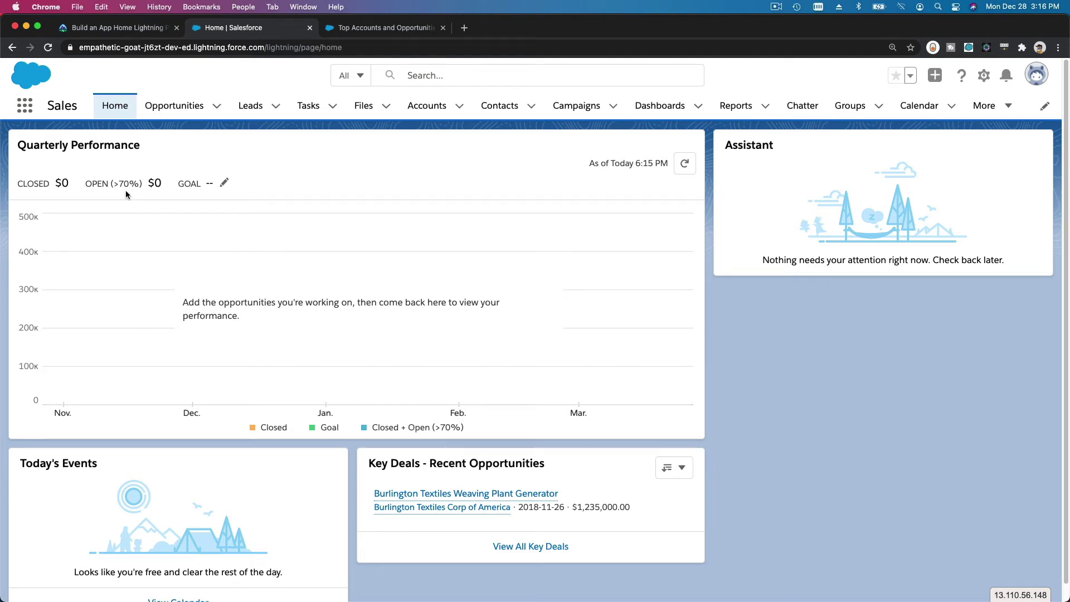
{"action": "left_click", "coordinate": [47, 48]}
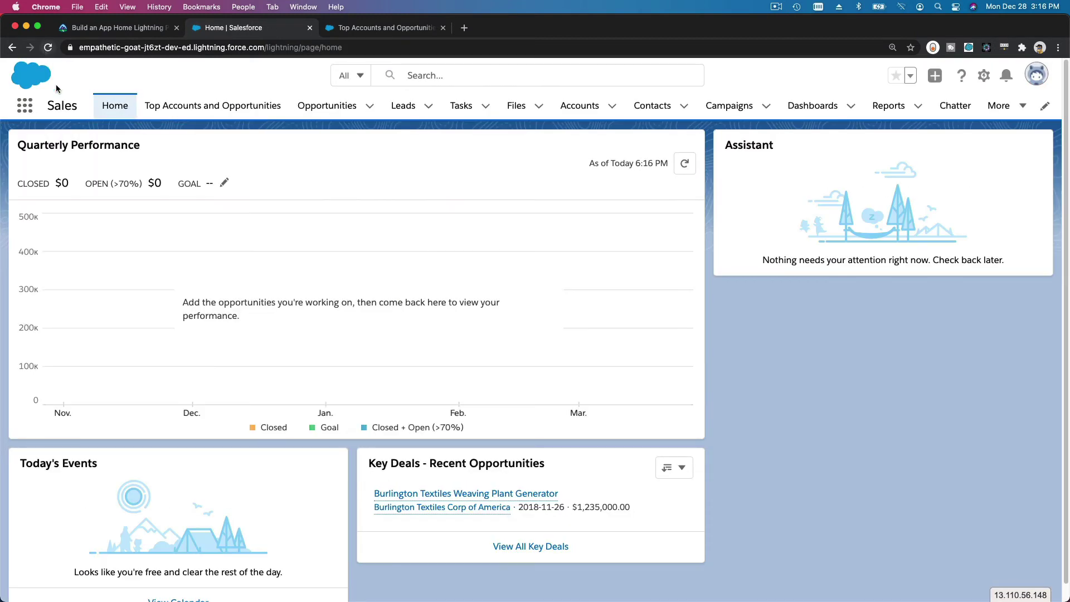
{"action": "left_click", "coordinate": [212, 109]}
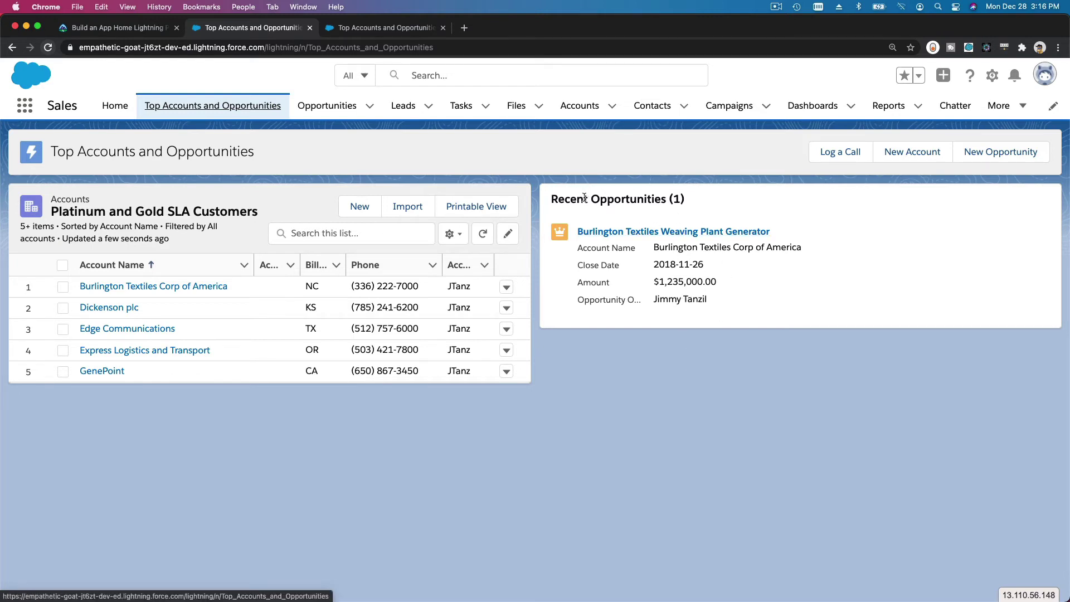
{"action": "left_click_drag", "start_coordinate": [588, 199], "coordinate": [552, 200]}
{"action": "left_click", "coordinate": [641, 348]}
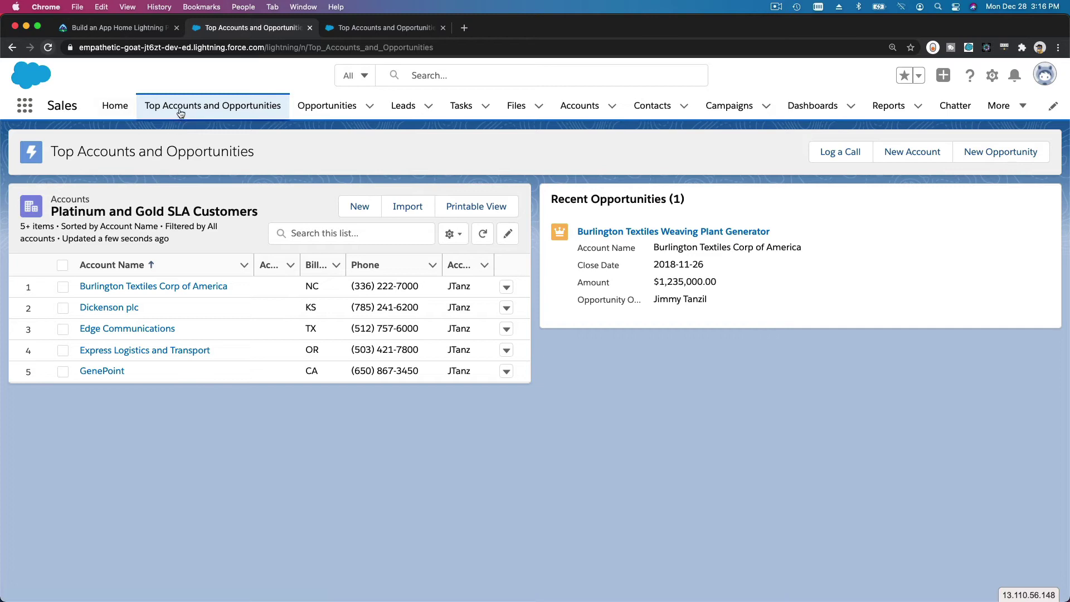
{"action": "left_click", "coordinate": [30, 112]}
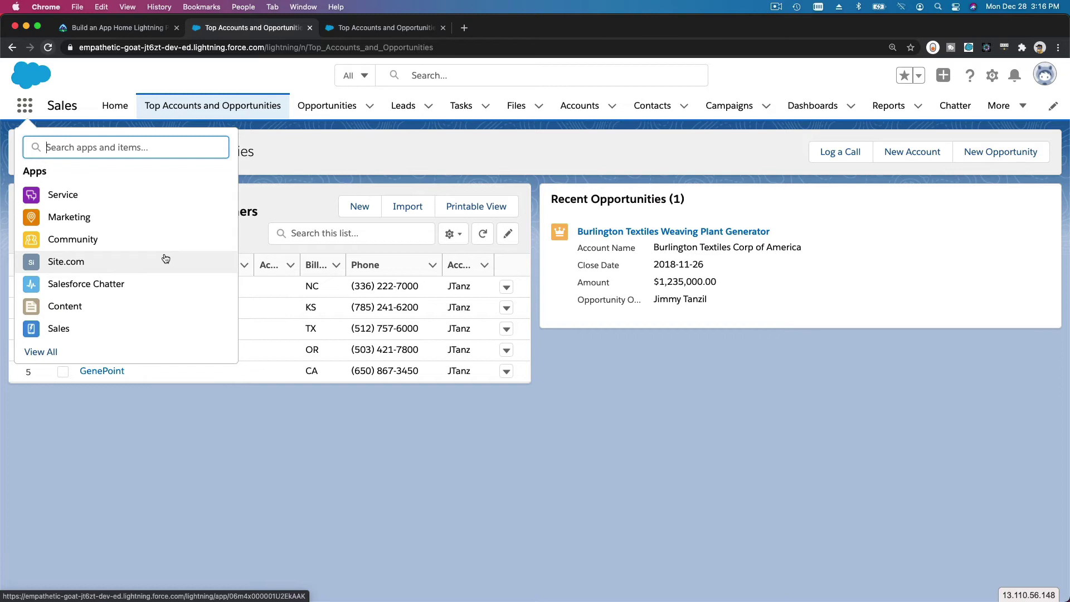
{"action": "left_click", "coordinate": [289, 403]}
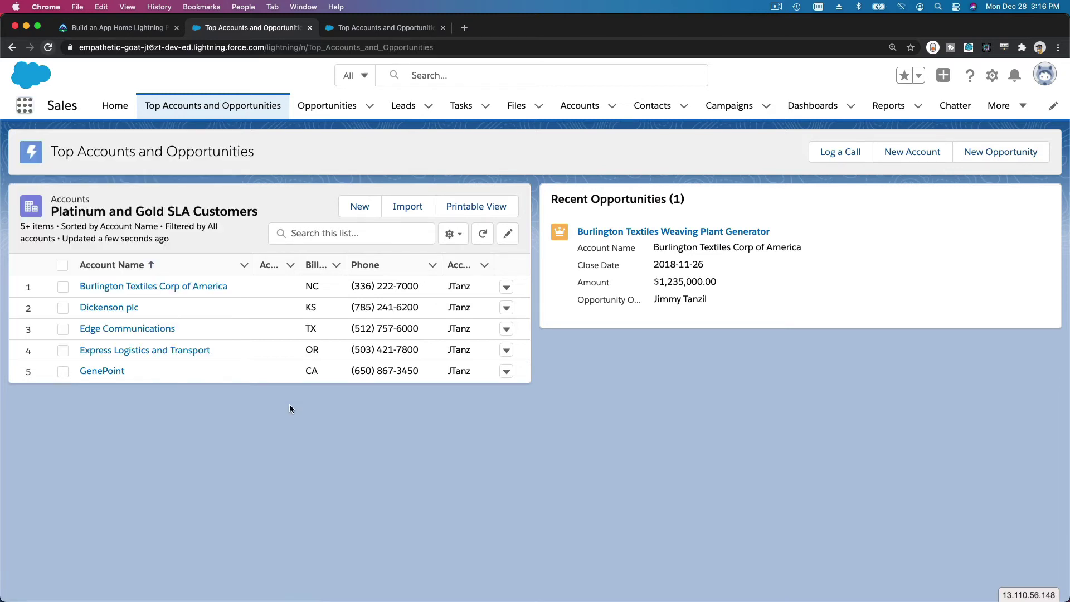
Read the Trailhead instructions for testing the app page in Lightning Experience and on mobile, and review the hands-on challenge requirements.
{"action": "left_click", "coordinate": [120, 28]}
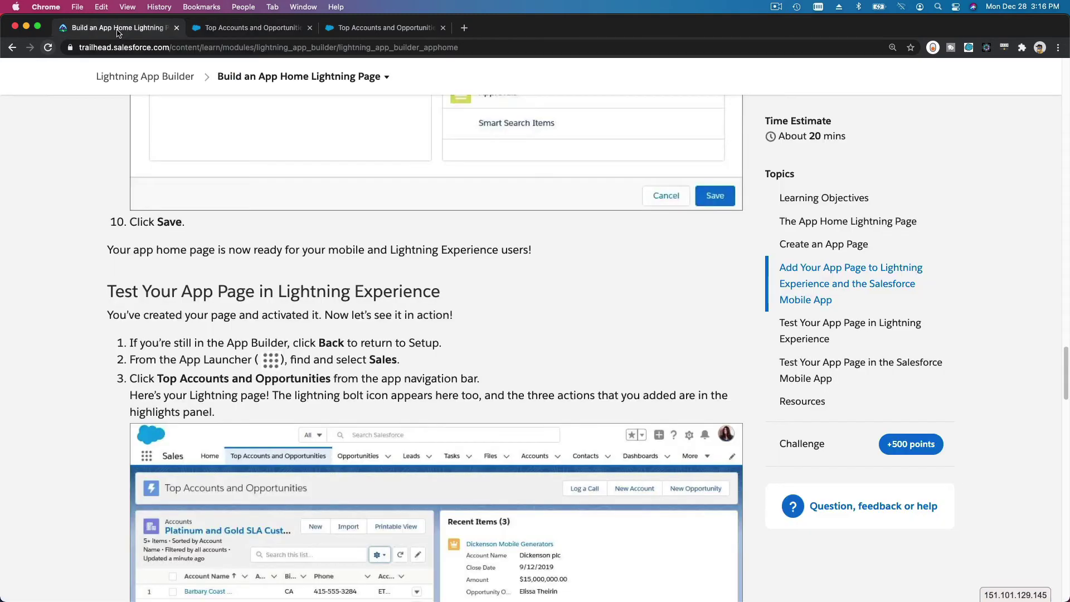
{"action": "scroll", "coordinate": [587, 338], "scroll_direction": "down", "scroll_amount": 8}
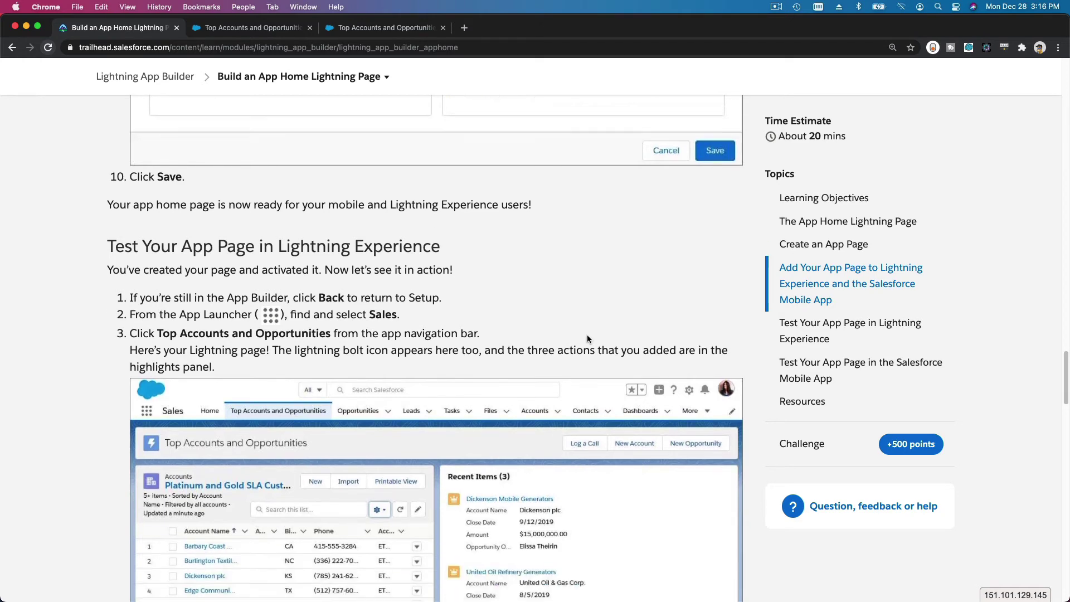
{"action": "scroll", "coordinate": [587, 338], "scroll_direction": "down", "scroll_amount": 3}
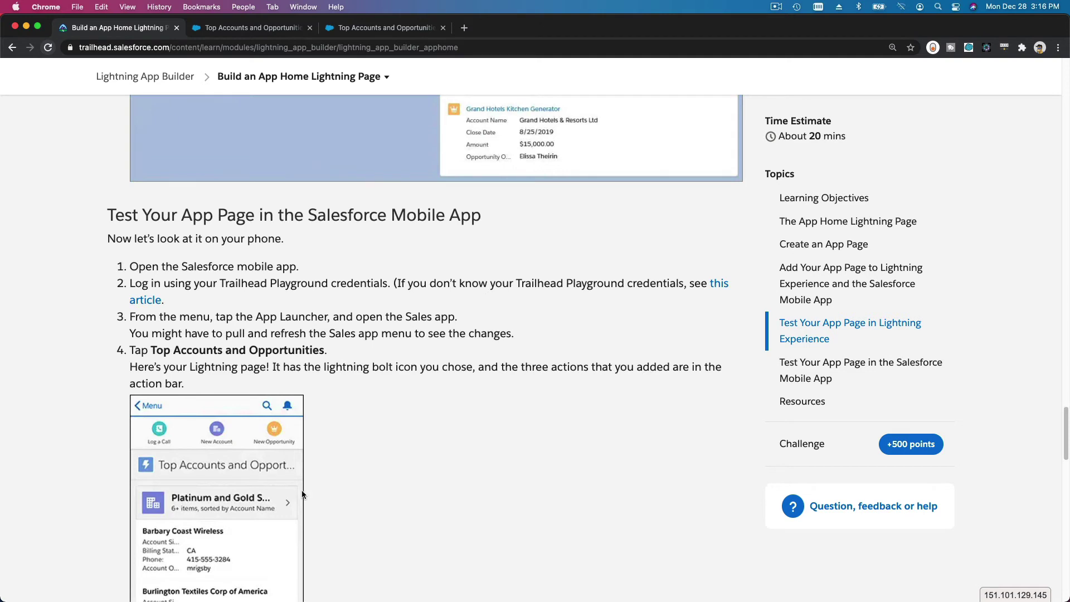
{"action": "scroll", "coordinate": [354, 211], "scroll_direction": "down", "scroll_amount": 1}
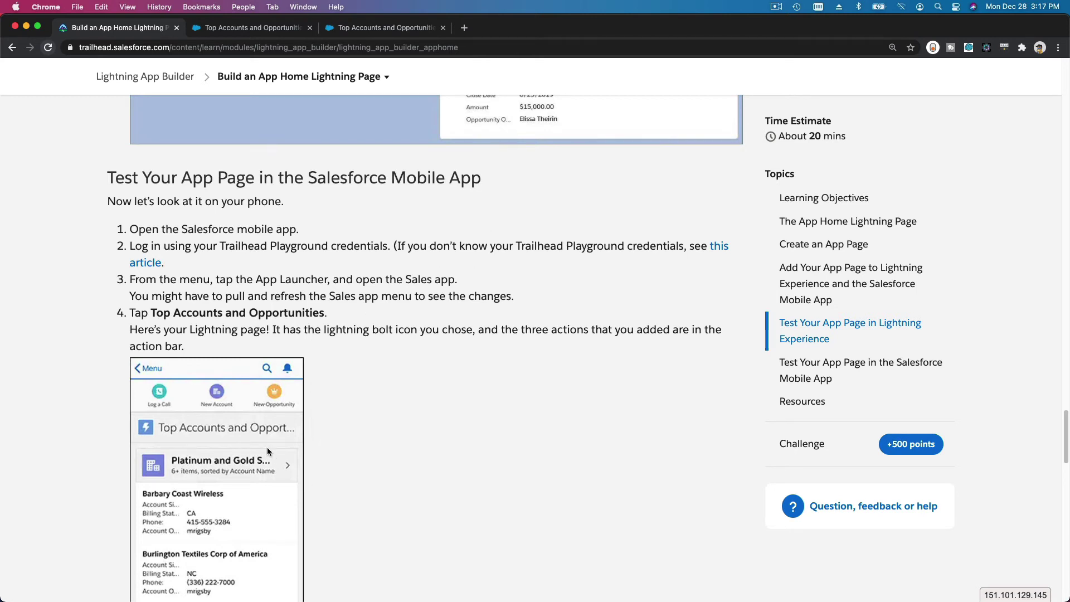
{"action": "scroll", "coordinate": [266, 447], "scroll_direction": "down", "scroll_amount": 3}
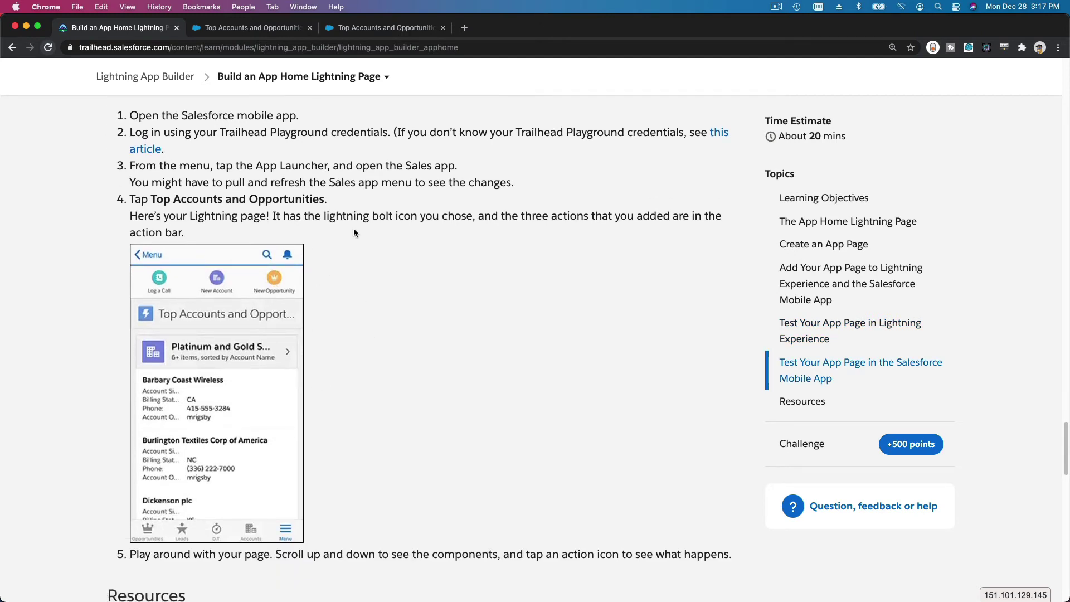
{"action": "scroll", "coordinate": [450, 233], "scroll_direction": "down", "scroll_amount": 8}
{"action": "scroll", "coordinate": [519, 242], "scroll_direction": "down", "scroll_amount": 5}
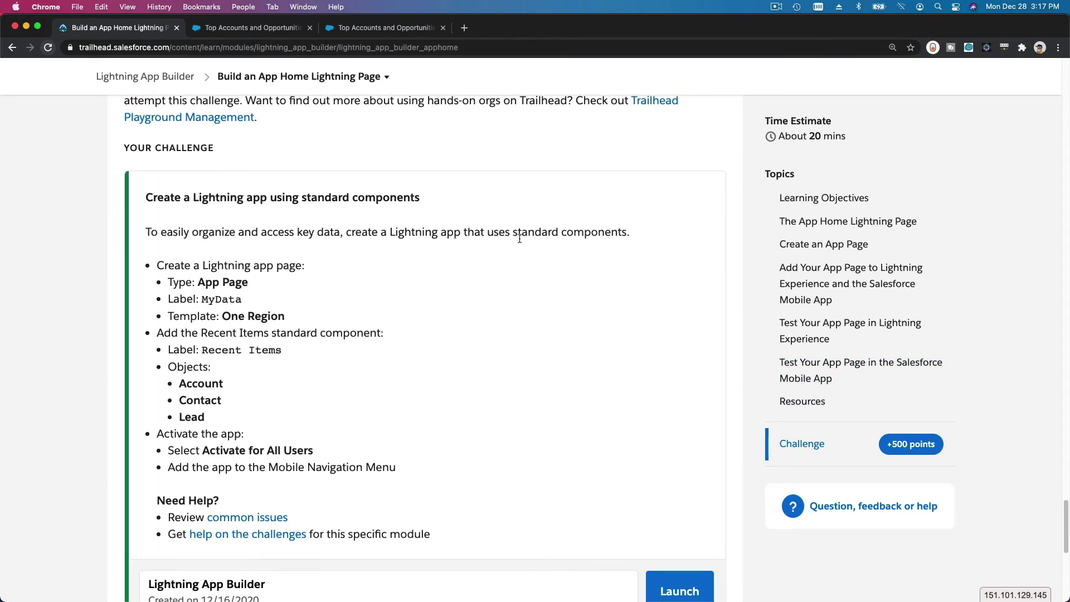
{"action": "scroll", "coordinate": [520, 238], "scroll_direction": "down", "scroll_amount": 2}
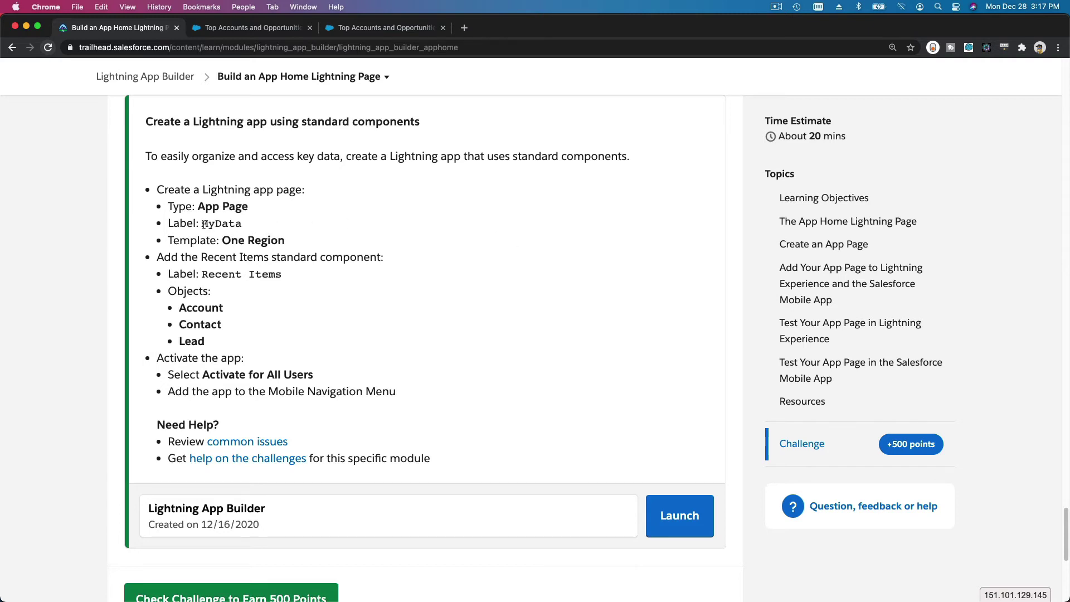
Copy the label MyData from the challenge requirements and return from the page editor to the list of Lightning pages in Setup.
{"action": "left_click_drag", "start_coordinate": [204, 225], "coordinate": [242, 226]}
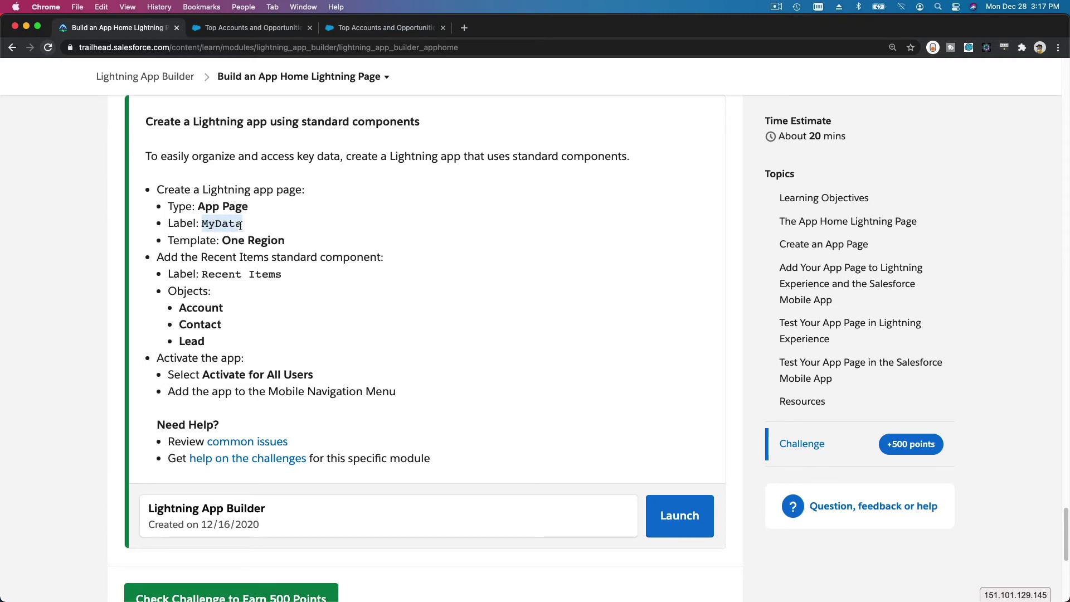
{"action": "key", "text": "super+c"}
{"action": "left_click", "coordinate": [362, 30]}
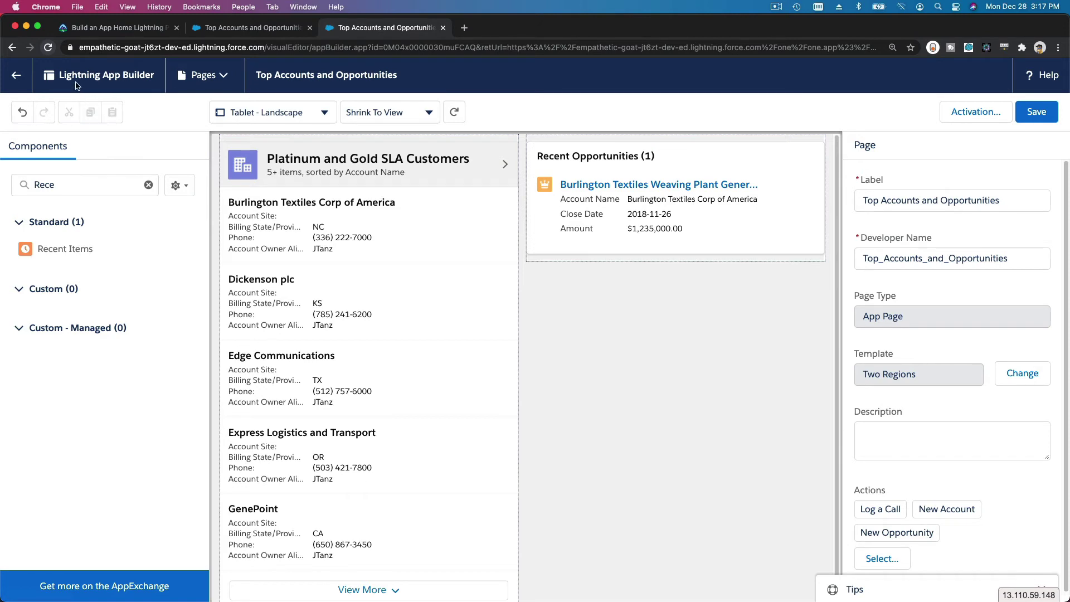
{"action": "left_click", "coordinate": [30, 82]}
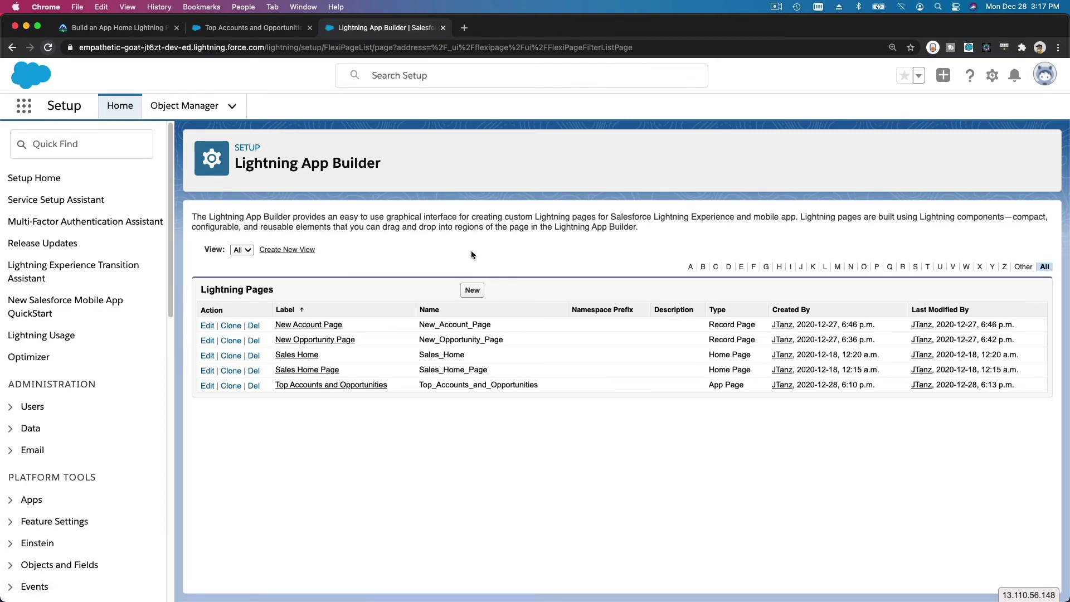
Start a new Lightning page of type App Page and label it MyData.
{"action": "left_click", "coordinate": [472, 290]}
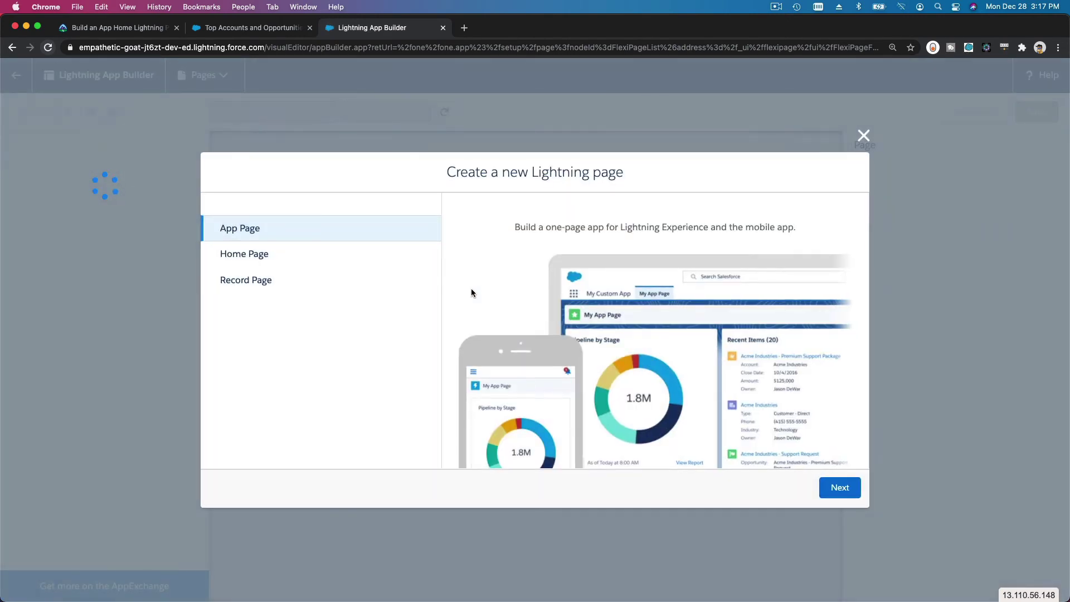
{"action": "left_click", "coordinate": [840, 489]}
{"action": "type", "text": "MyData"}
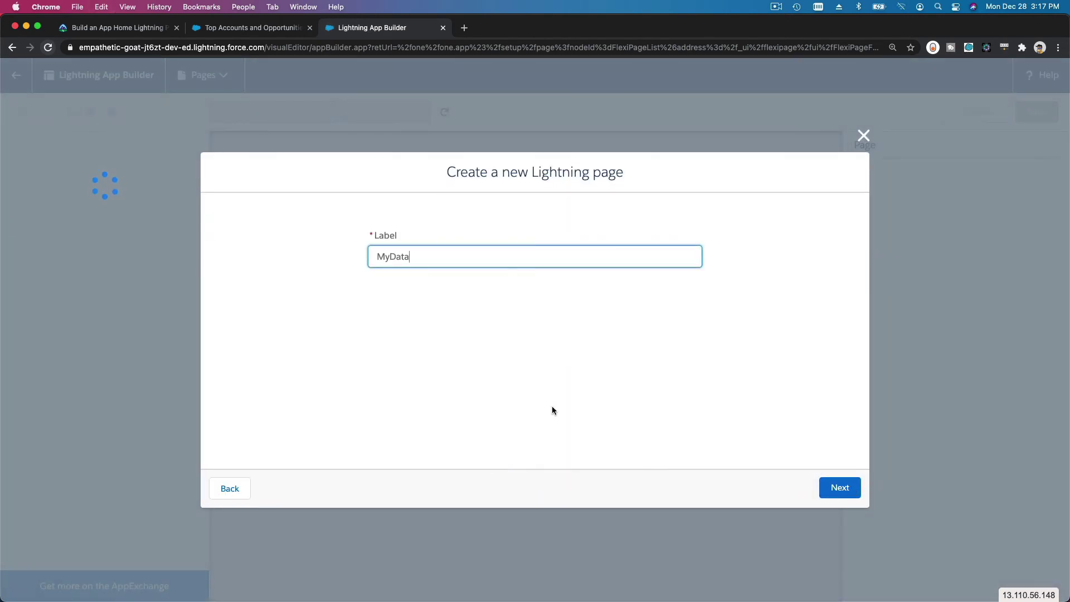
{"action": "left_click", "coordinate": [840, 488]}
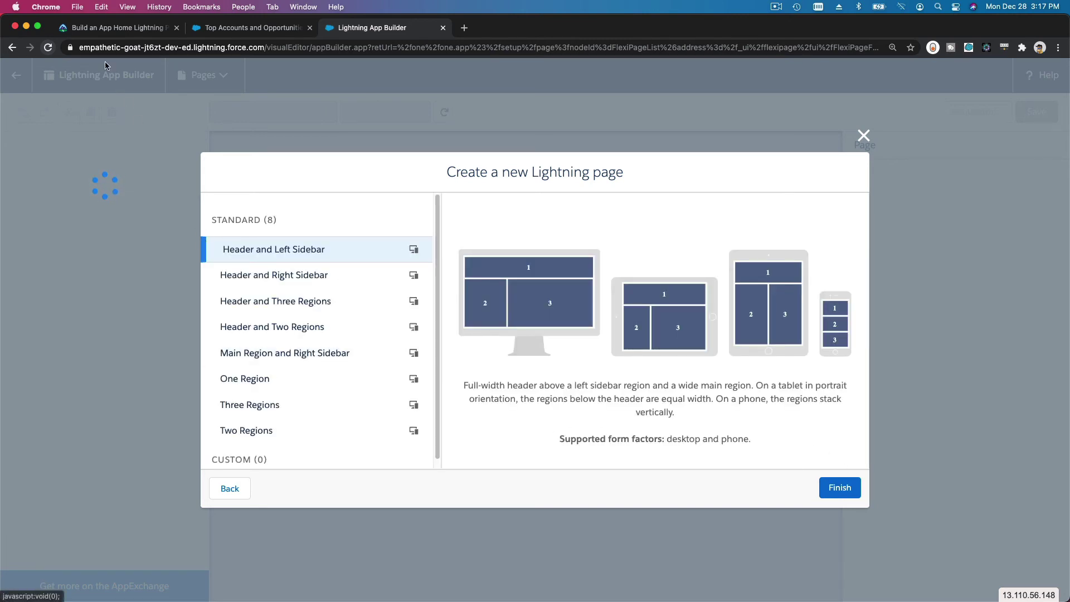
Copy the label Recent Items from the Trailhead challenge, then finish creating the MyData page with the One Region template.
{"action": "left_click", "coordinate": [106, 28]}
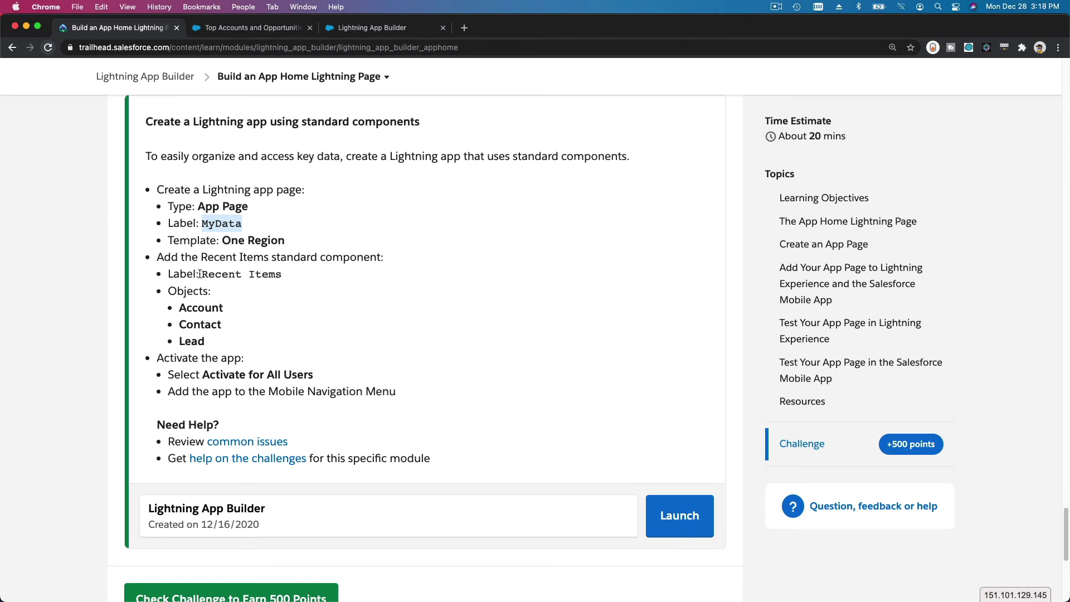
{"action": "left_click_drag", "start_coordinate": [200, 273], "coordinate": [280, 274]}
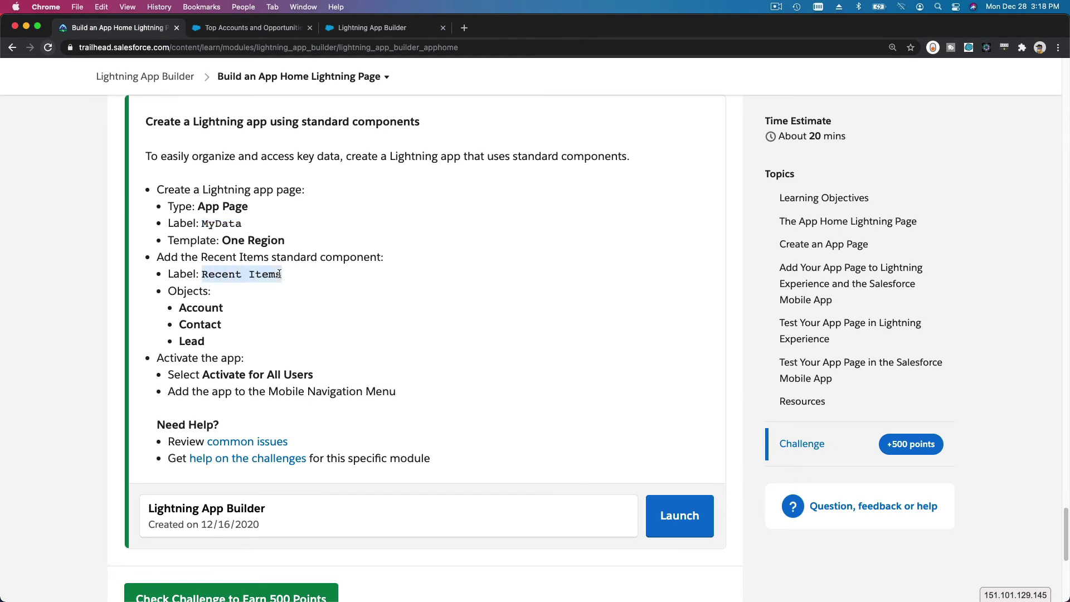
{"action": "left_click", "coordinate": [381, 27]}
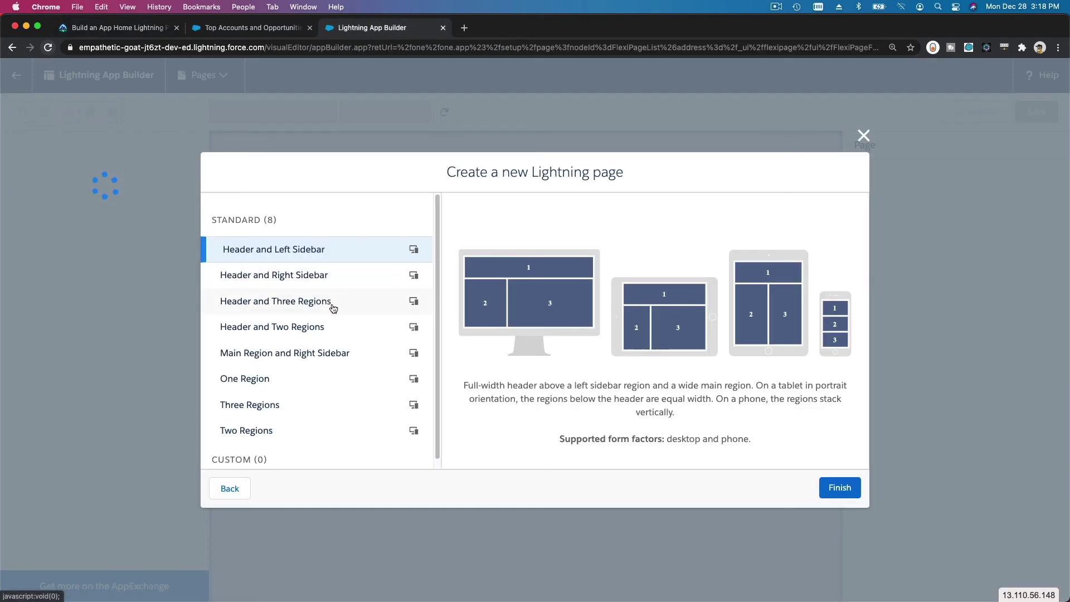
{"action": "left_click", "coordinate": [298, 385]}
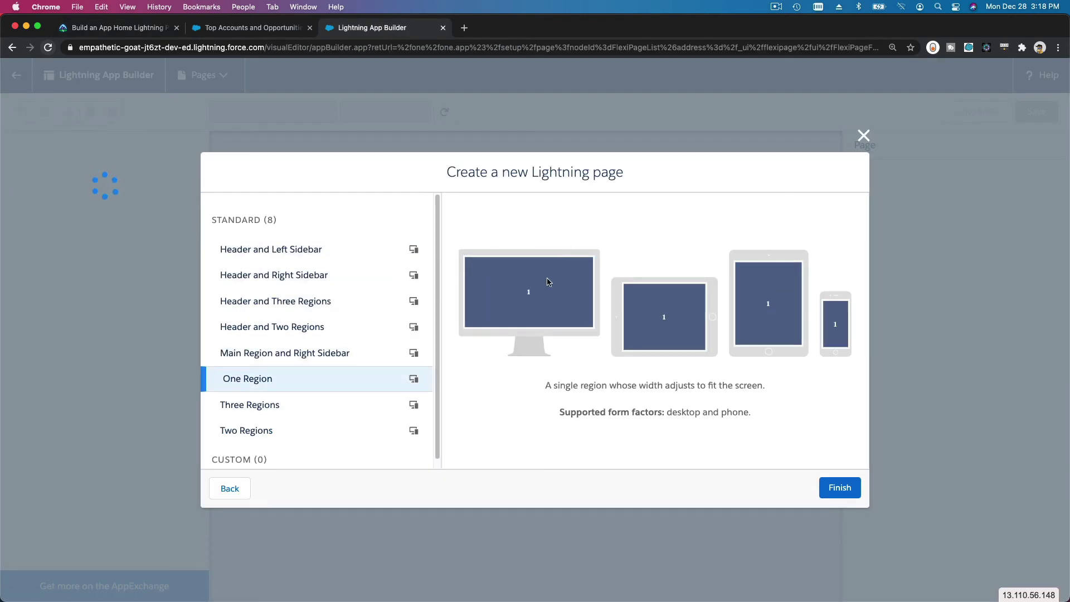
{"action": "left_click", "coordinate": [839, 487]}
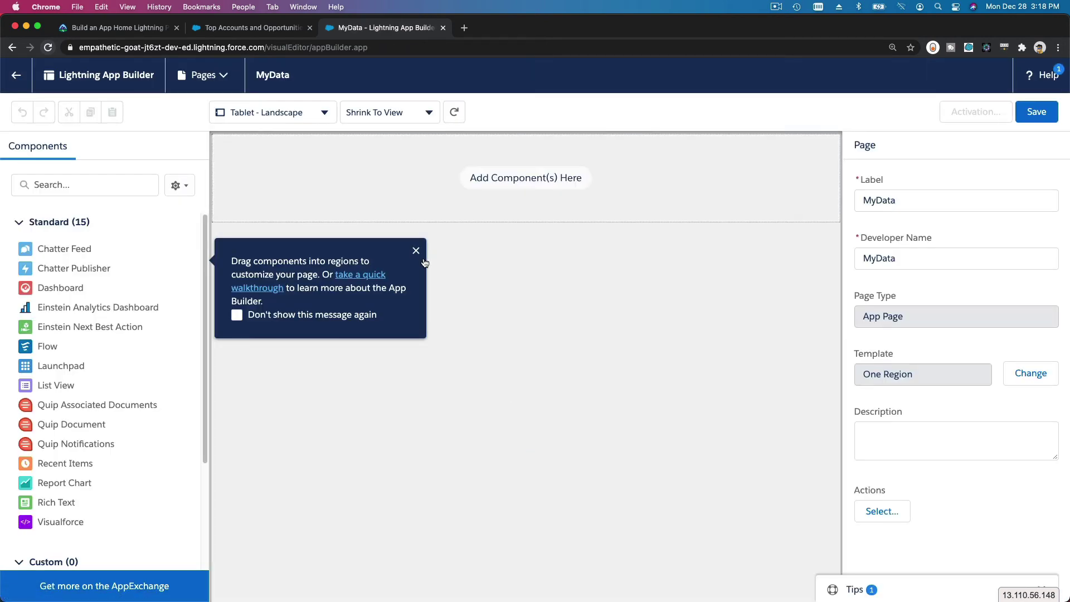
Dismiss the walkthrough tip, find the Recent Items component and add it to the page's single region.
{"action": "left_click", "coordinate": [417, 252]}
{"action": "left_click", "coordinate": [100, 186]}
{"action": "type", "text": "Re"}
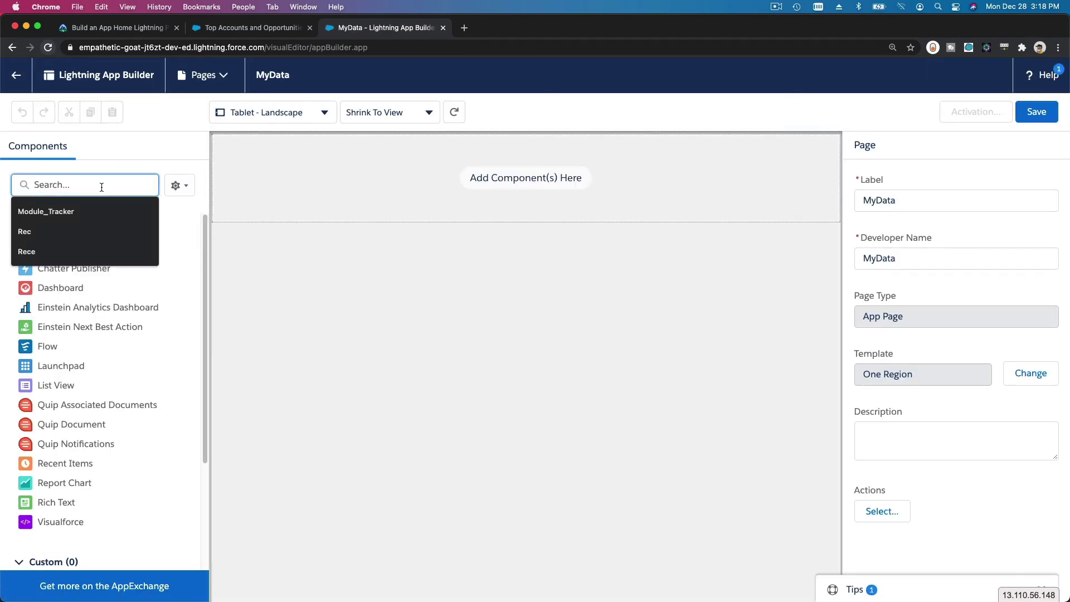
{"action": "type", "text": "cen"}
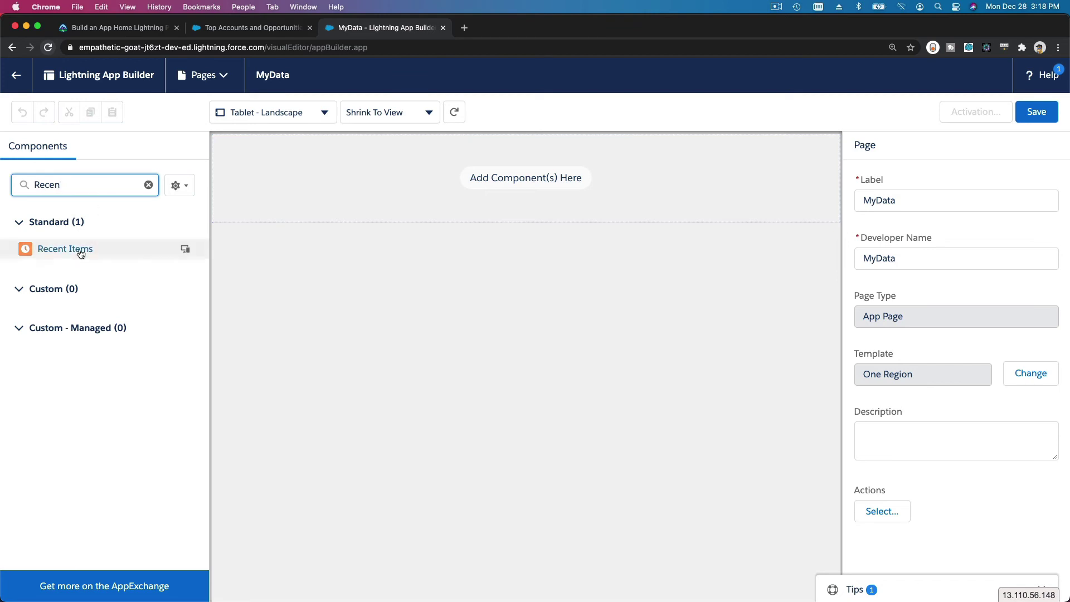
{"action": "left_click_drag", "start_coordinate": [89, 257], "coordinate": [390, 201]}
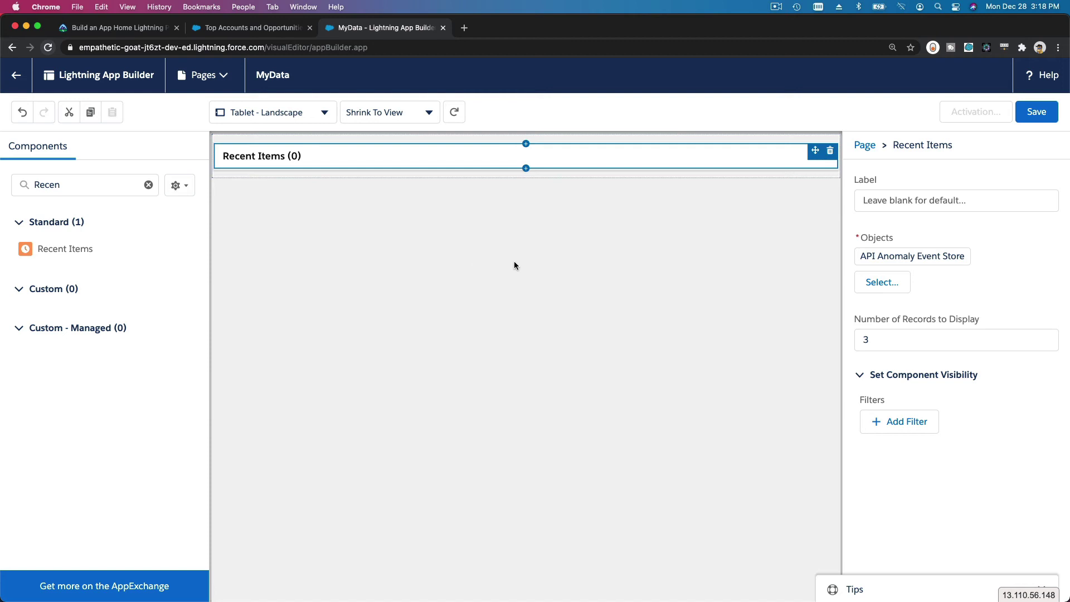
Set the component's label to the copied text Recent Items.
{"action": "left_click", "coordinate": [886, 201]}
{"action": "left_click", "coordinate": [886, 200]}
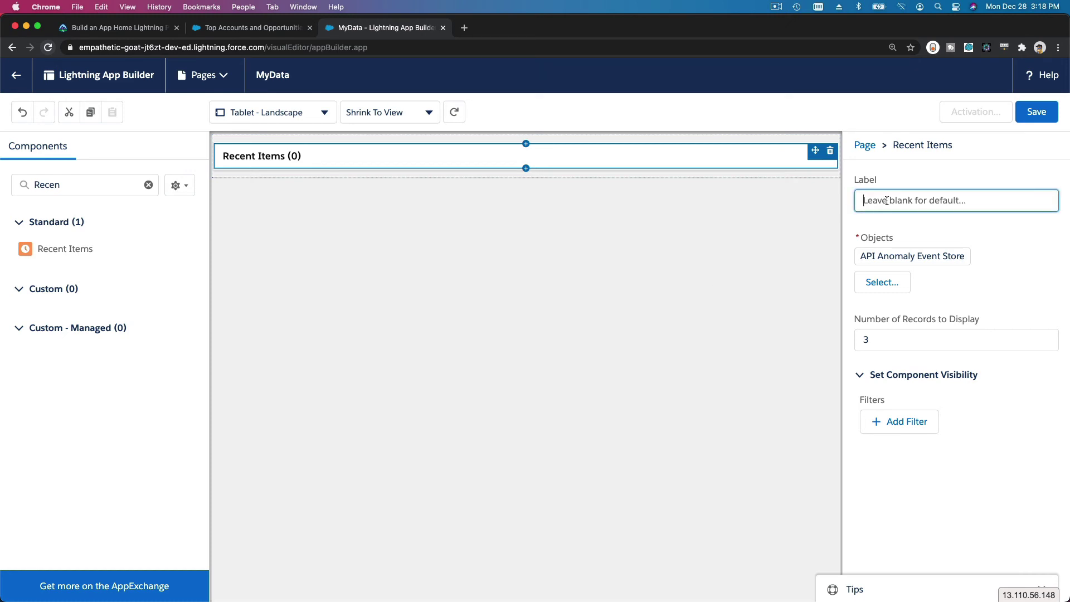
{"action": "key", "text": "super+v"}
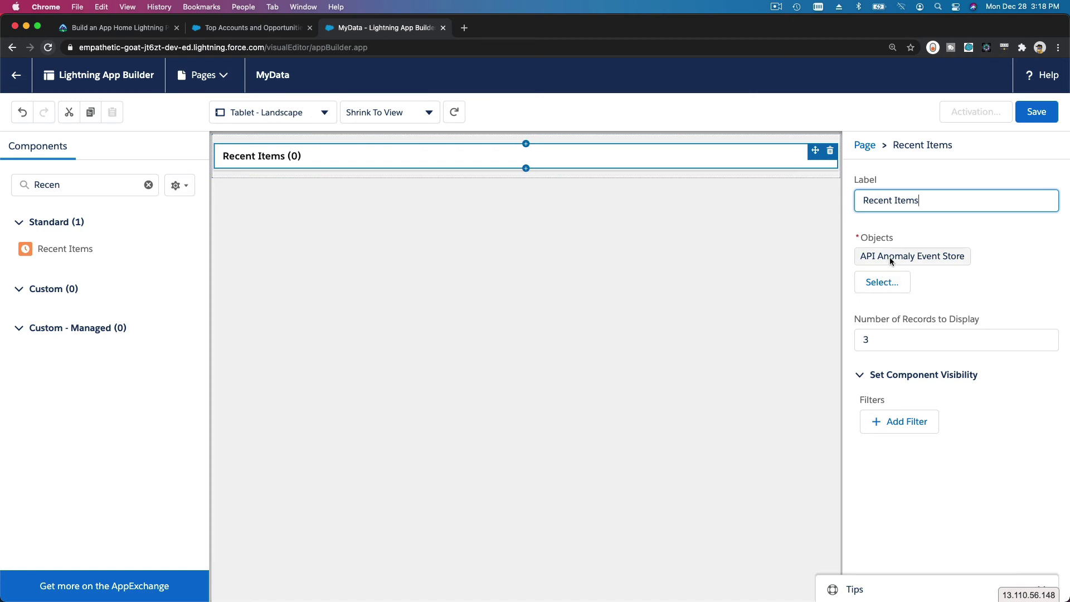
Replace API Anomaly Event Store with Account in the Recent Items component's selected objects.
{"action": "left_click", "coordinate": [885, 282]}
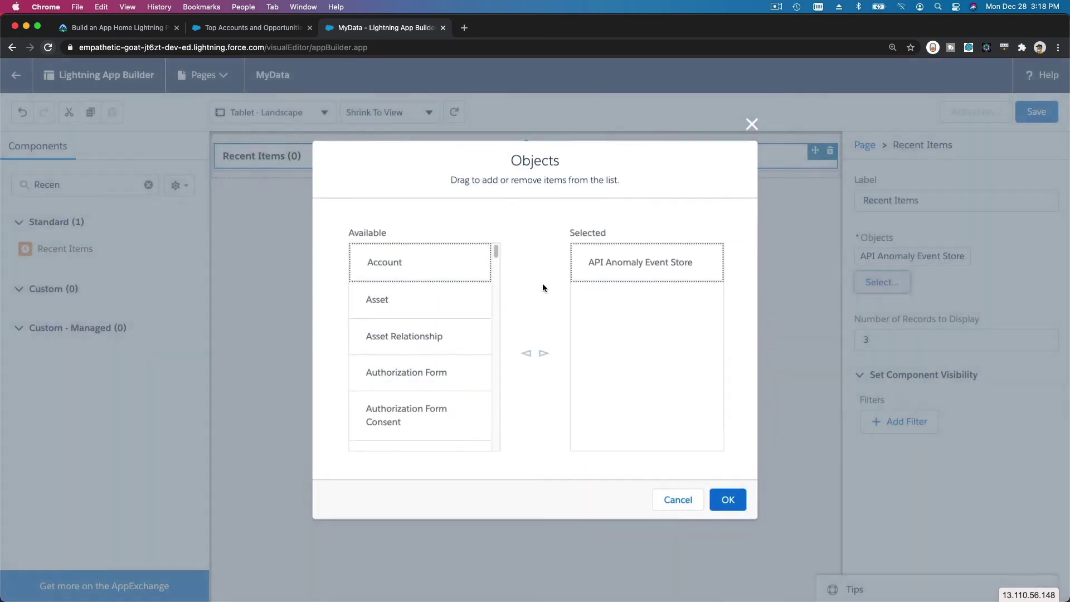
{"action": "left_click", "coordinate": [696, 262]}
{"action": "left_click", "coordinate": [524, 355]}
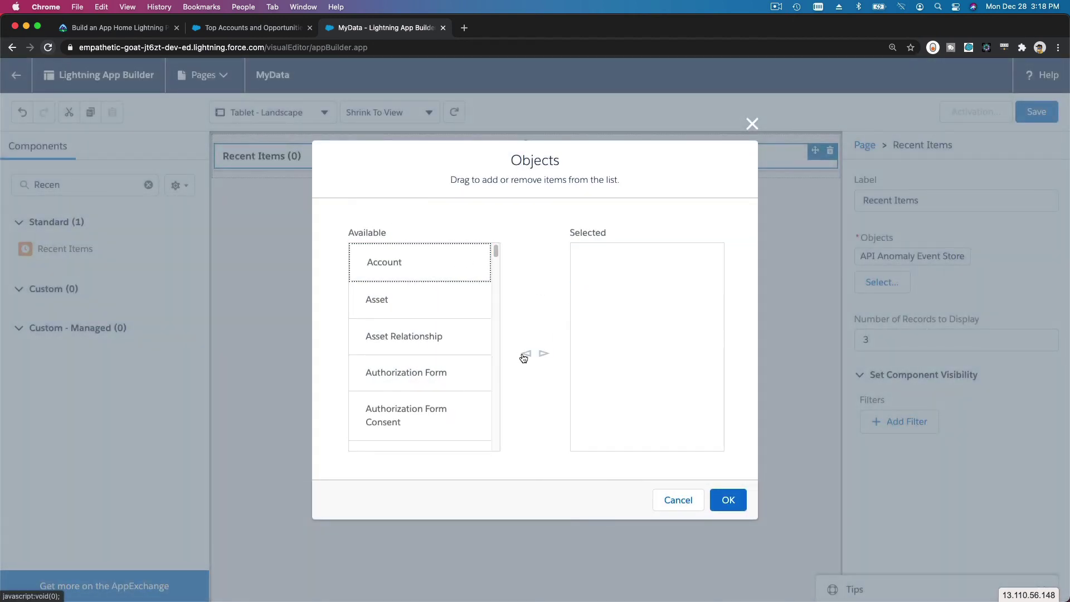
{"action": "left_click", "coordinate": [413, 267]}
{"action": "left_click", "coordinate": [542, 355]}
Add Contact and Lead to the component's selected objects and confirm the selection.
{"action": "scroll", "coordinate": [424, 348], "scroll_direction": "down", "scroll_amount": 5}
{"action": "scroll", "coordinate": [421, 425], "scroll_direction": "down", "scroll_amount": 5}
{"action": "left_click", "coordinate": [406, 404]}
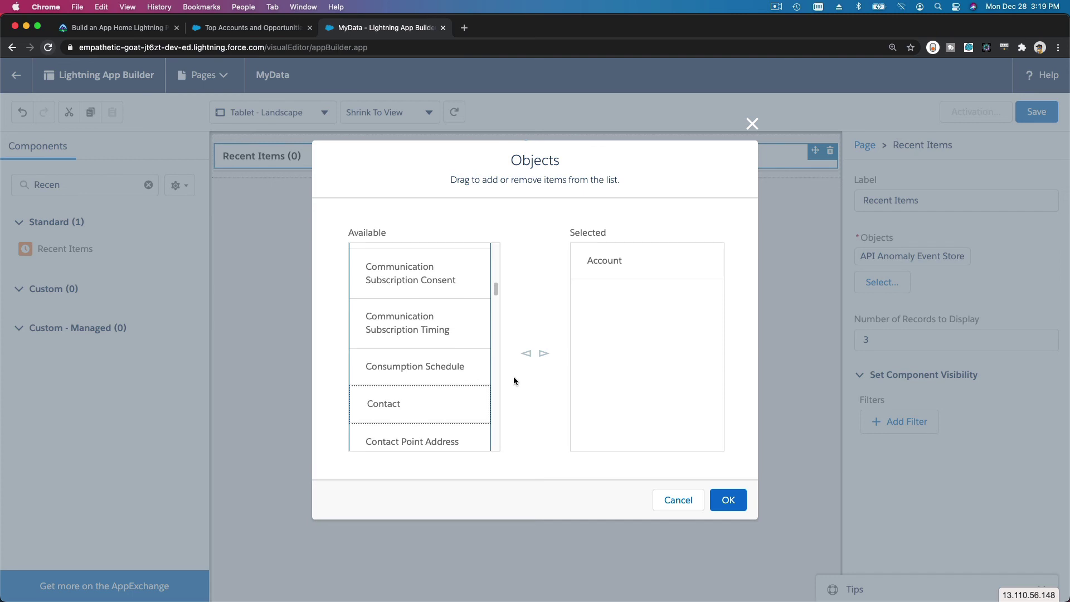
{"action": "left_click", "coordinate": [544, 354]}
{"action": "scroll", "coordinate": [451, 365], "scroll_direction": "down", "scroll_amount": 10}
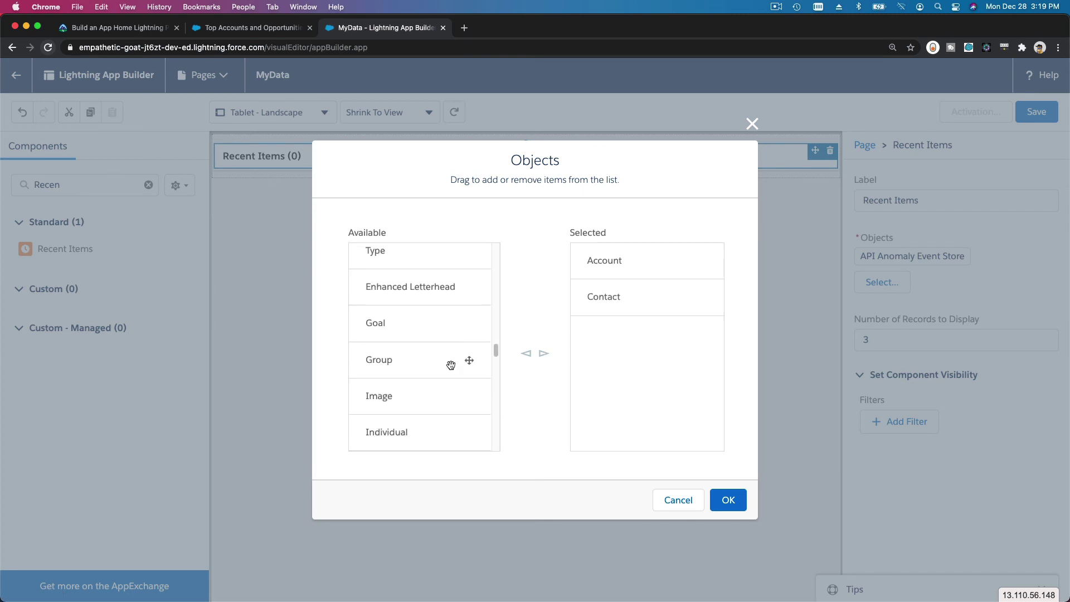
{"action": "left_click_drag", "start_coordinate": [433, 313], "coordinate": [527, 385]}
{"action": "left_click", "coordinate": [542, 359]}
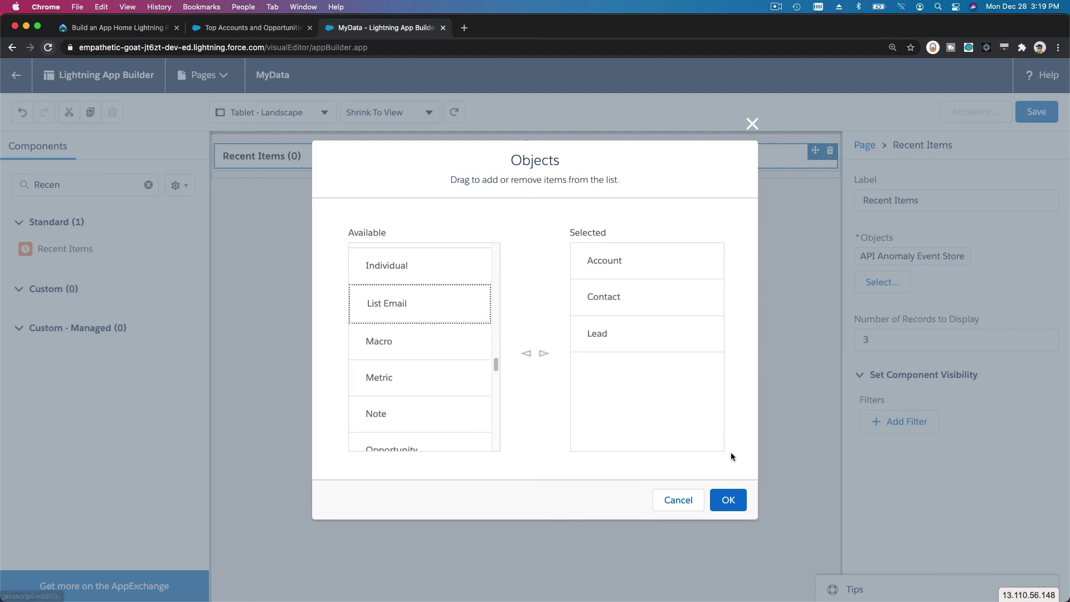
{"action": "left_click", "coordinate": [729, 500]}
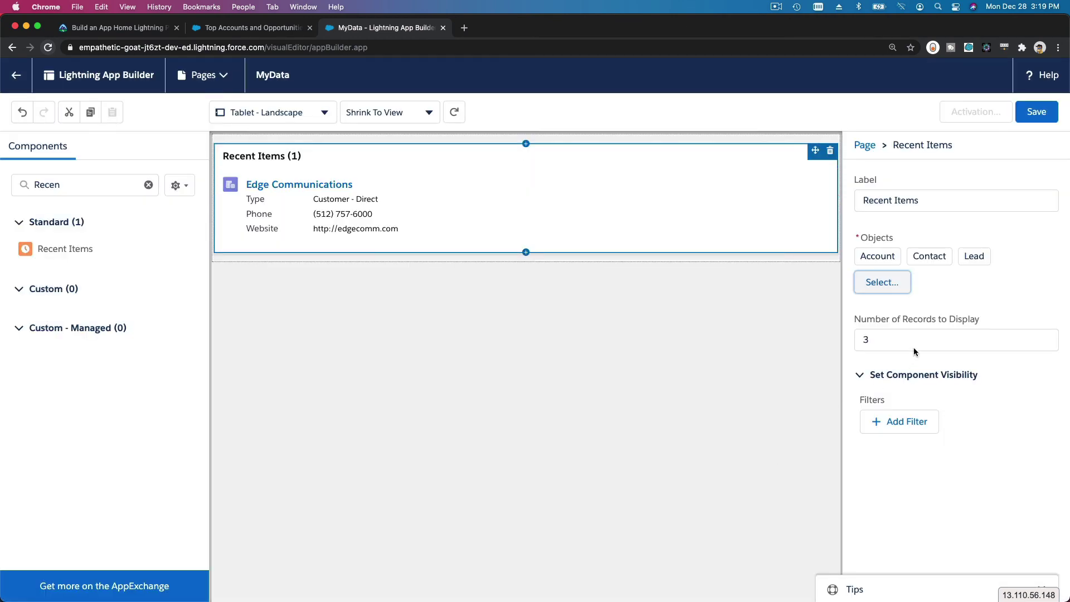
Check the activation requirements in the Trailhead challenge, then save the MyData page.
{"action": "left_click", "coordinate": [97, 28]}
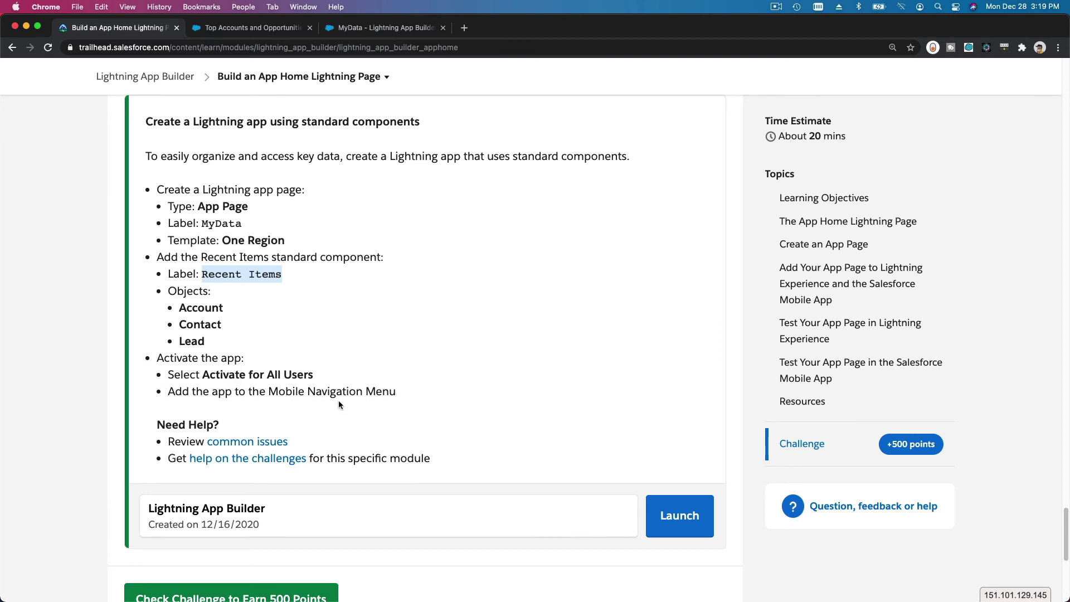
{"action": "left_click", "coordinate": [371, 28]}
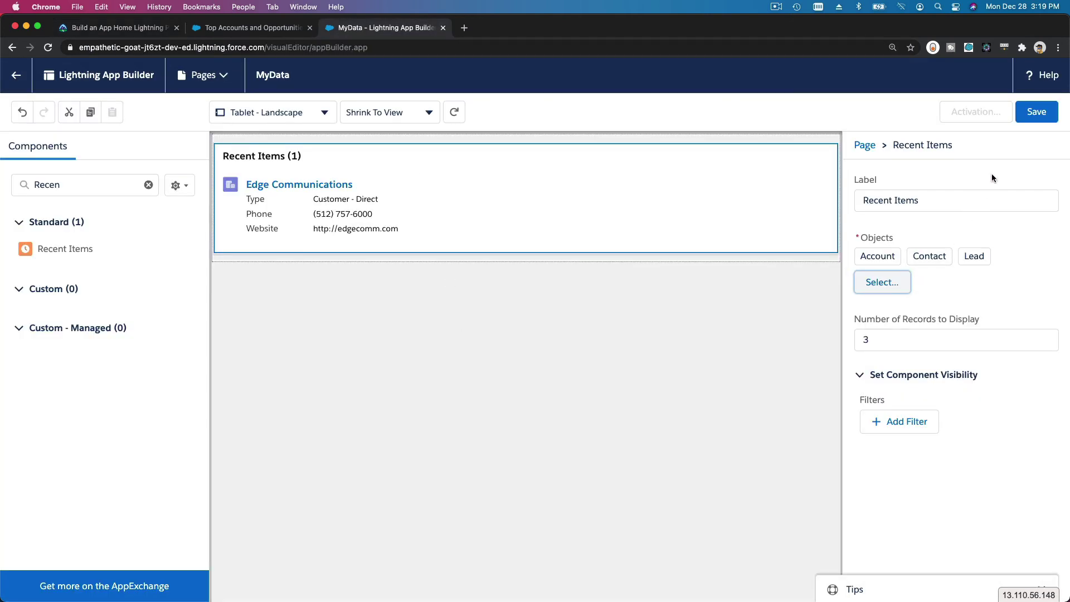
{"action": "left_click", "coordinate": [1036, 121]}
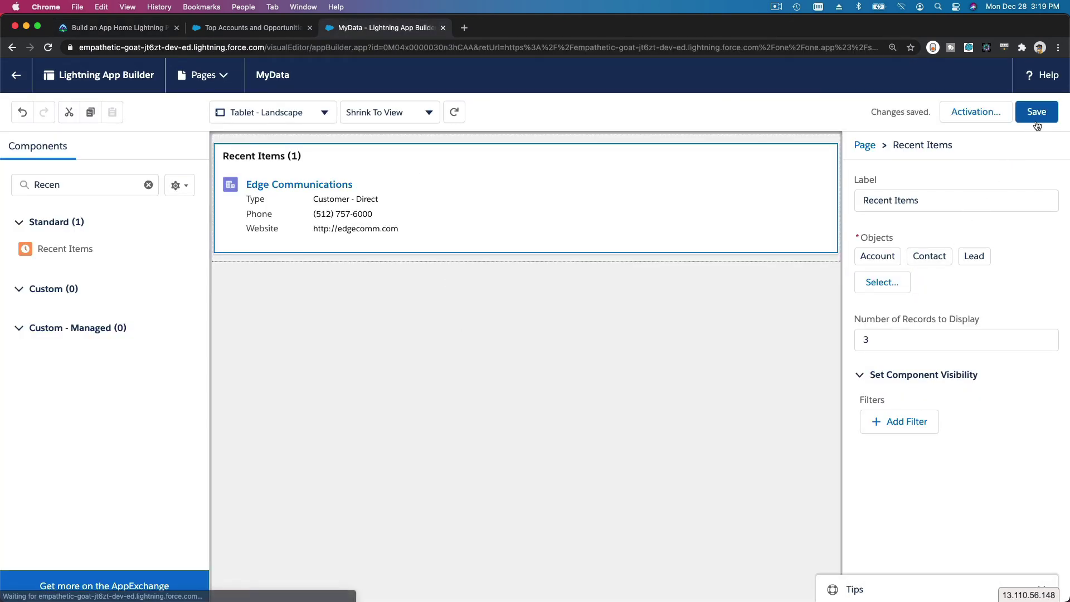
Open the MyData page's activation settings, keep activation for all users, and add the page to the Mobile Navigation Menu.
{"action": "left_click", "coordinate": [977, 117]}
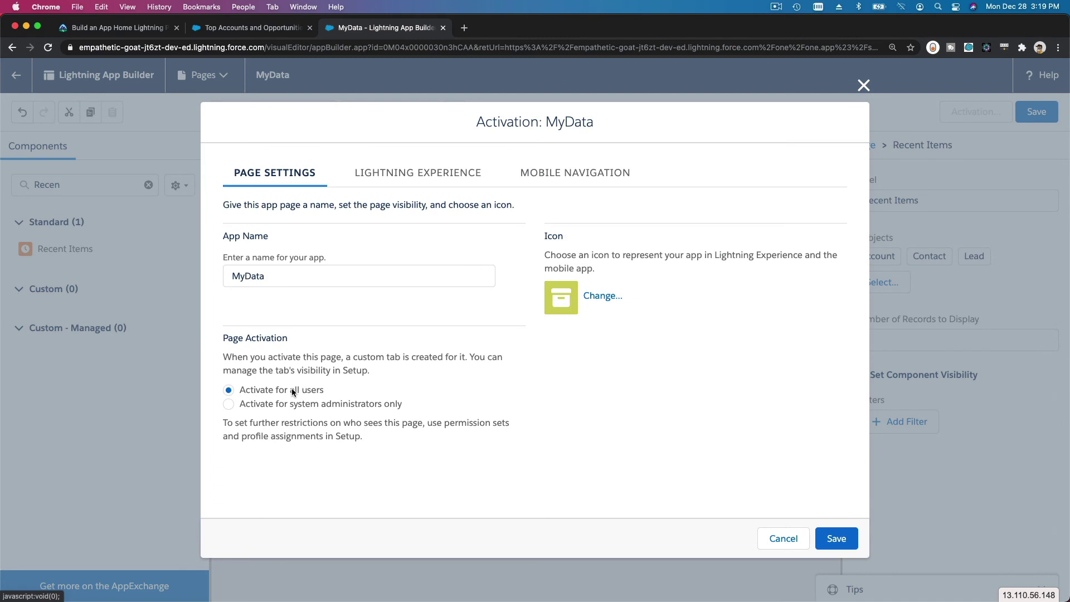
{"action": "left_click", "coordinate": [569, 174]}
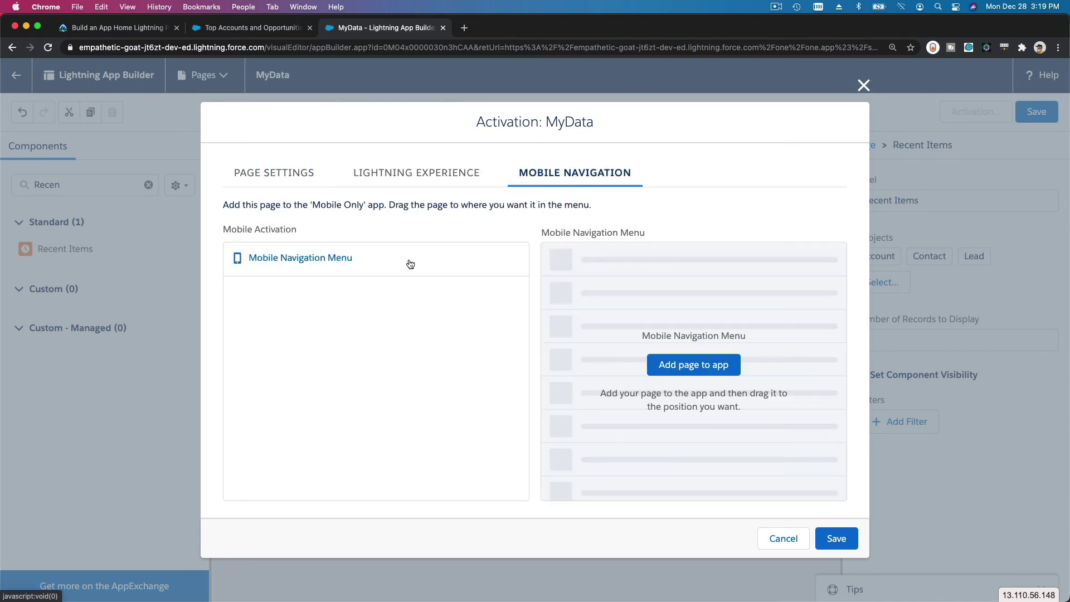
{"action": "left_click", "coordinate": [702, 363]}
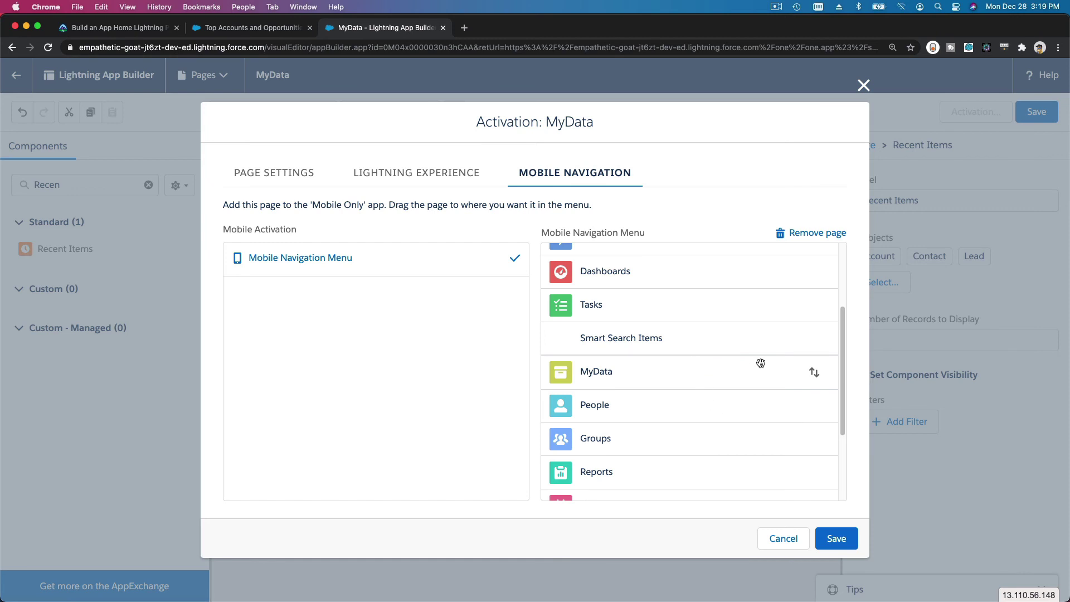
Recheck the challenge requirements, move MyData to the first place in the Mobile Navigation Menu, and save the activation and the page.
{"action": "scroll", "coordinate": [710, 377], "scroll_direction": "up", "scroll_amount": 2}
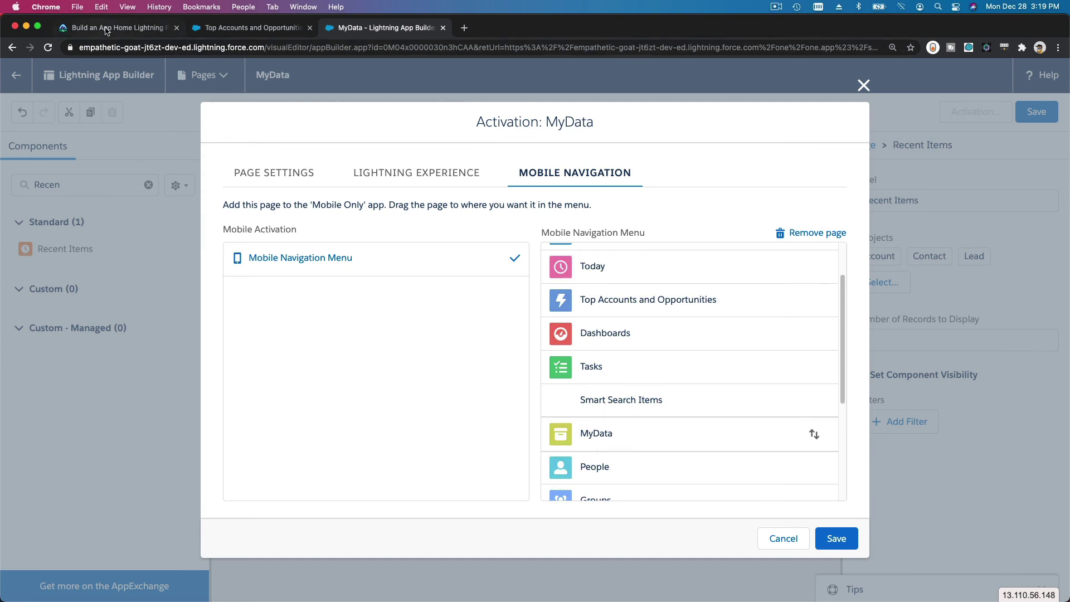
{"action": "left_click", "coordinate": [106, 29]}
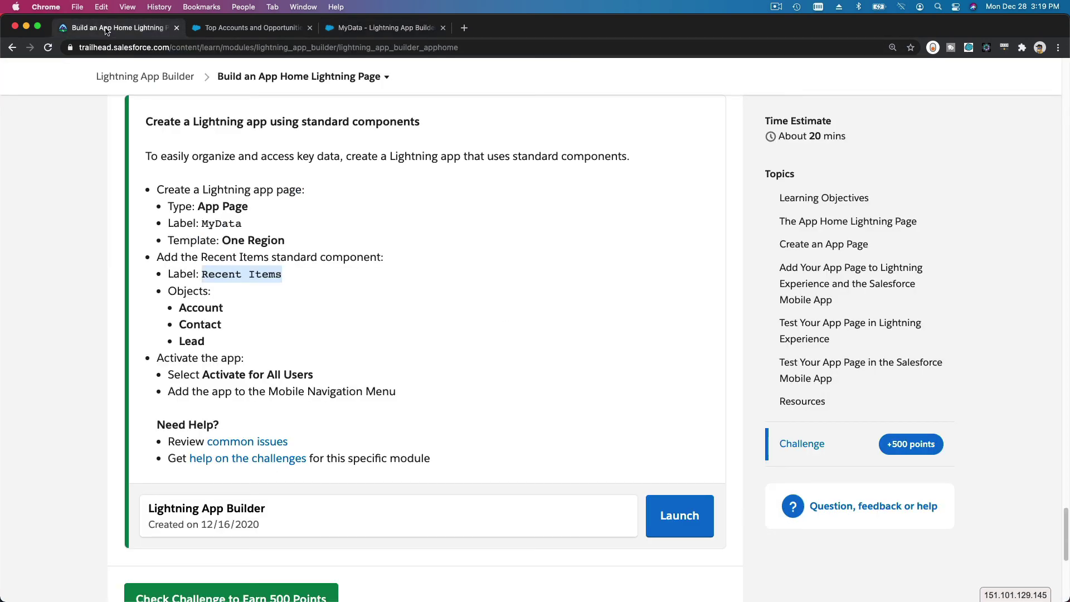
{"action": "left_click", "coordinate": [368, 27]}
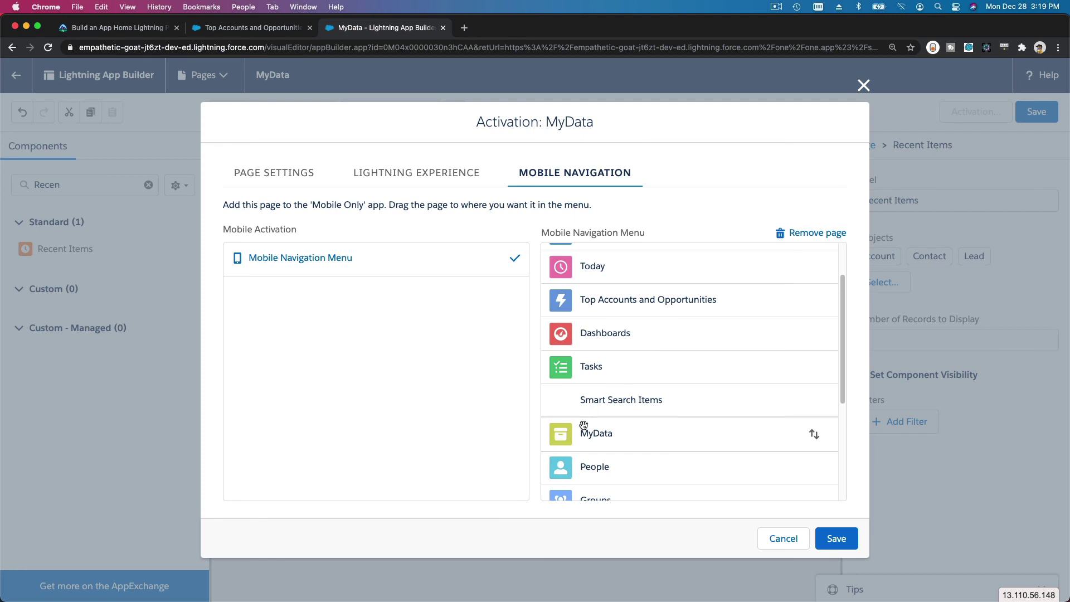
{"action": "left_click_drag", "start_coordinate": [610, 437], "coordinate": [602, 273]}
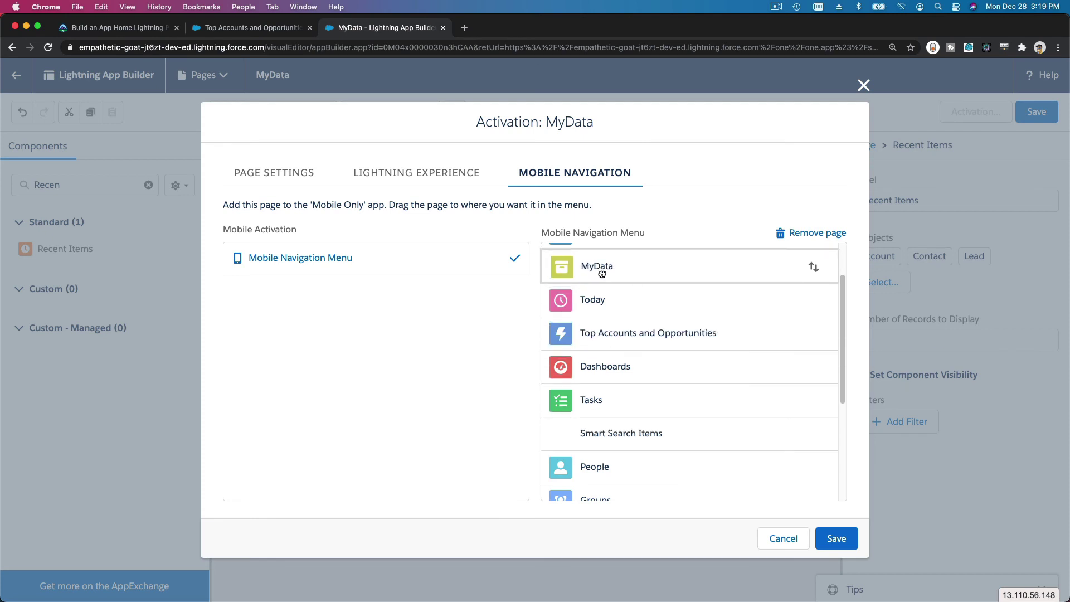
{"action": "scroll", "coordinate": [644, 362], "scroll_direction": "up", "scroll_amount": 2}
{"action": "left_click_drag", "start_coordinate": [604, 329], "coordinate": [599, 258]}
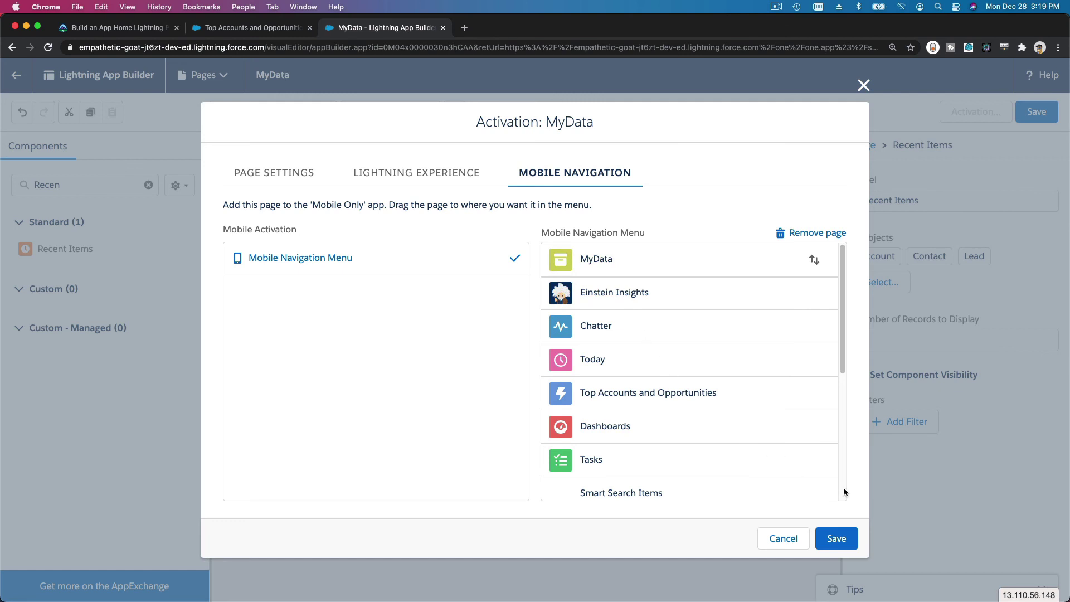
{"action": "left_click", "coordinate": [834, 537]}
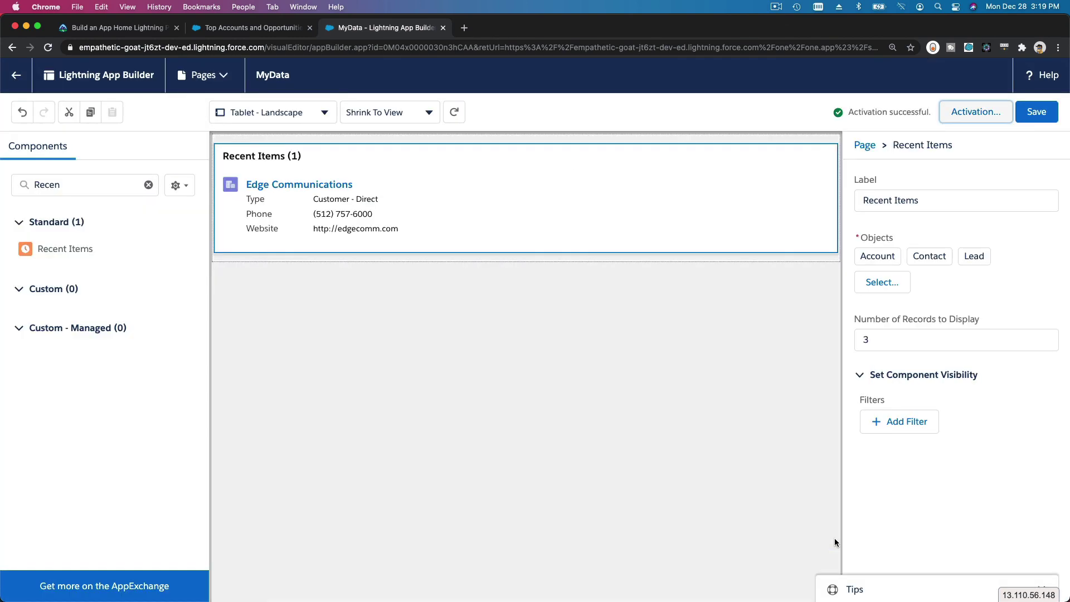
{"action": "left_click", "coordinate": [1037, 112]}
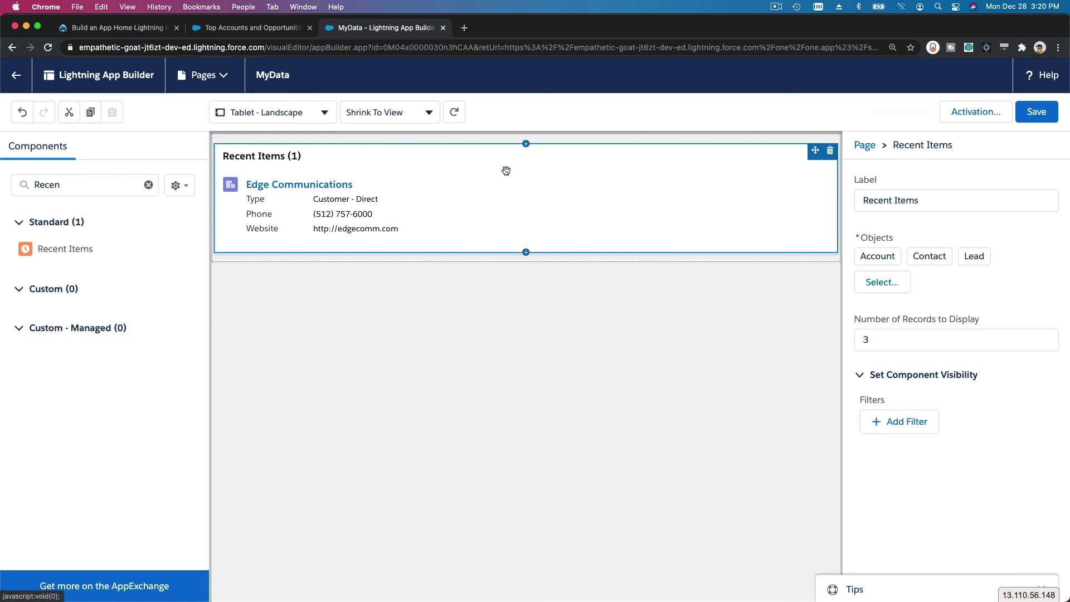
Return to the Trailhead challenge, briefly launch and close the Lightning App Builder playground, and run the challenge check to earn 500 points.
{"action": "left_click", "coordinate": [266, 29]}
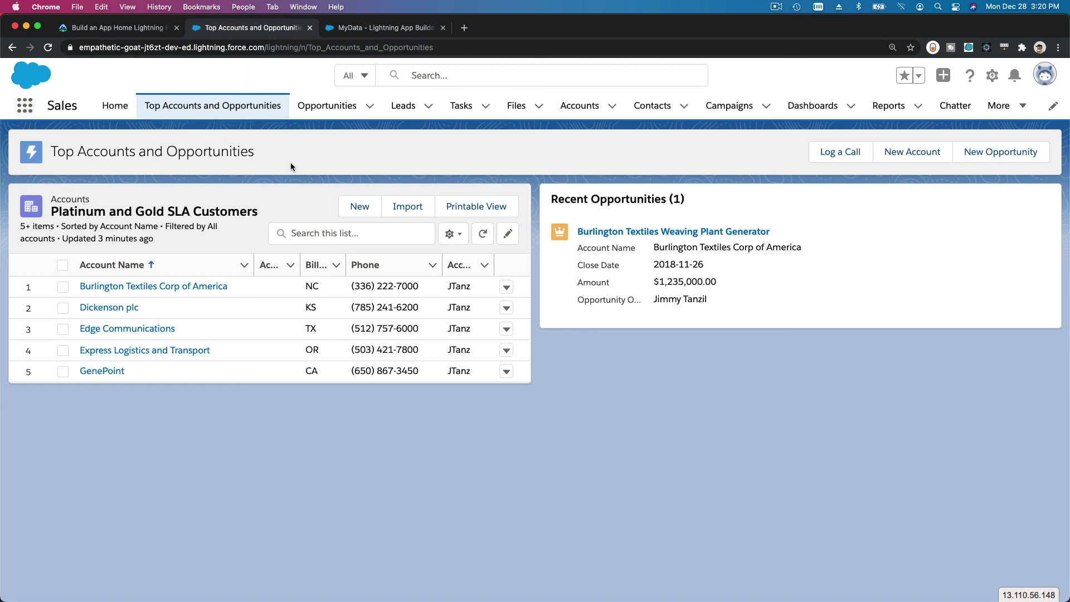
{"action": "left_click", "coordinate": [117, 27]}
{"action": "left_click", "coordinate": [323, 295]}
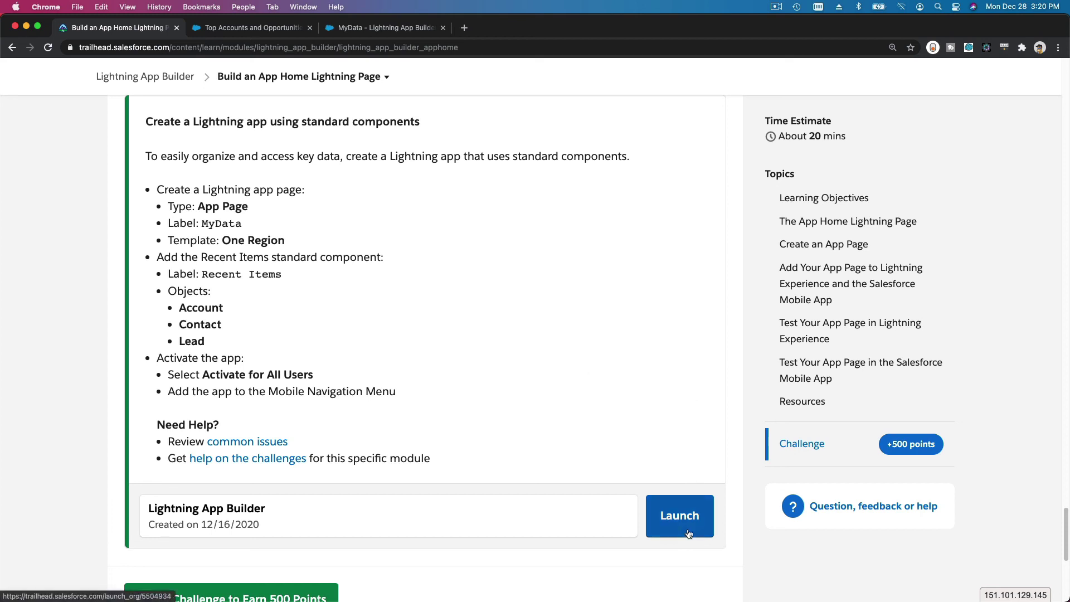
{"action": "left_click", "coordinate": [679, 516]}
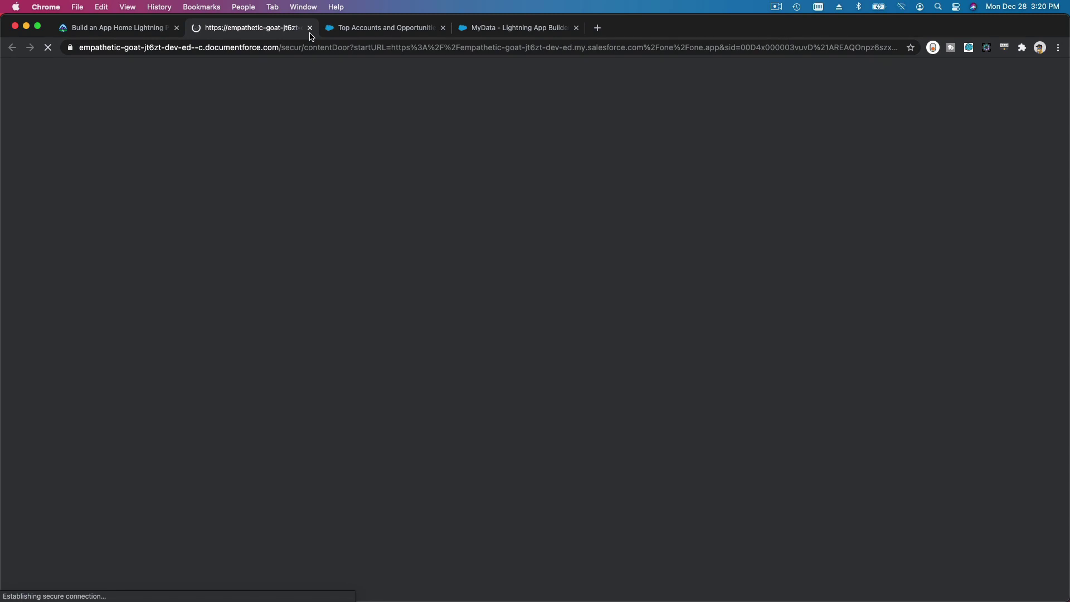
{"action": "key", "text": "super+w"}
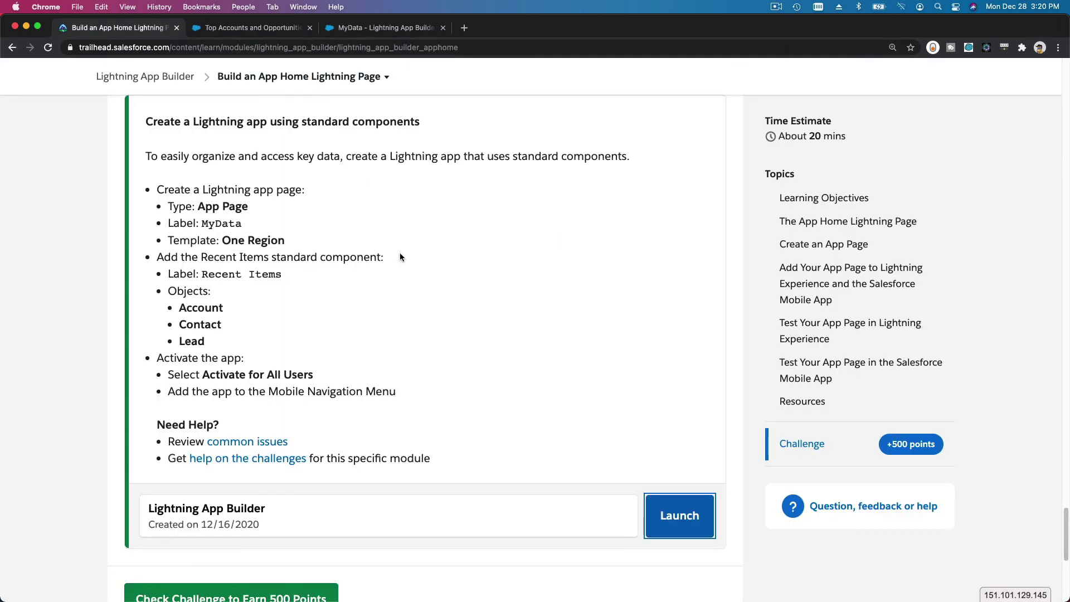
{"action": "scroll", "coordinate": [399, 254], "scroll_direction": "down", "scroll_amount": 5}
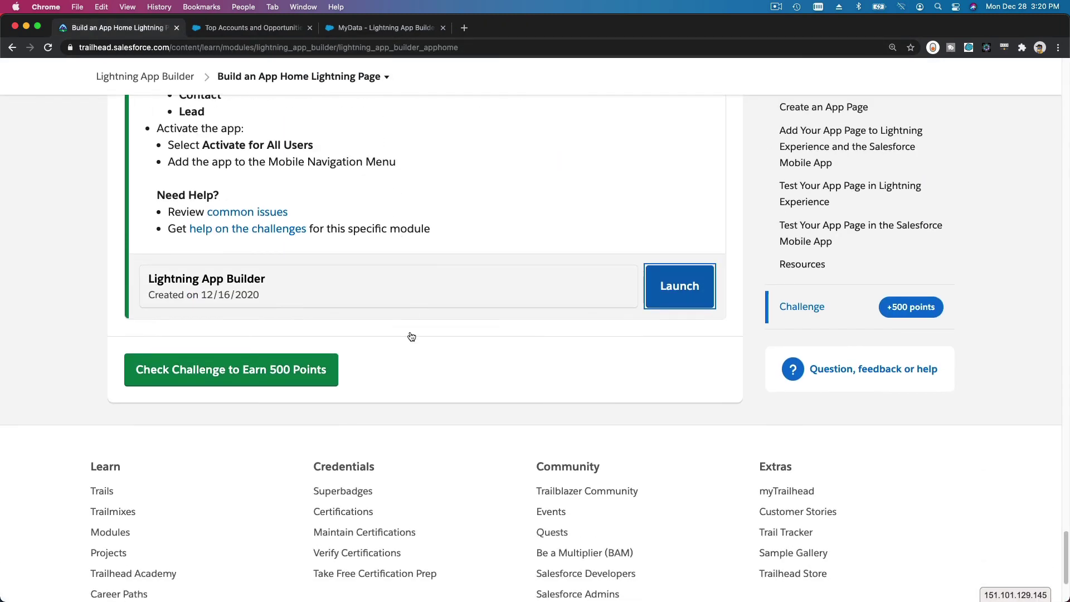
{"action": "left_click", "coordinate": [244, 380]}
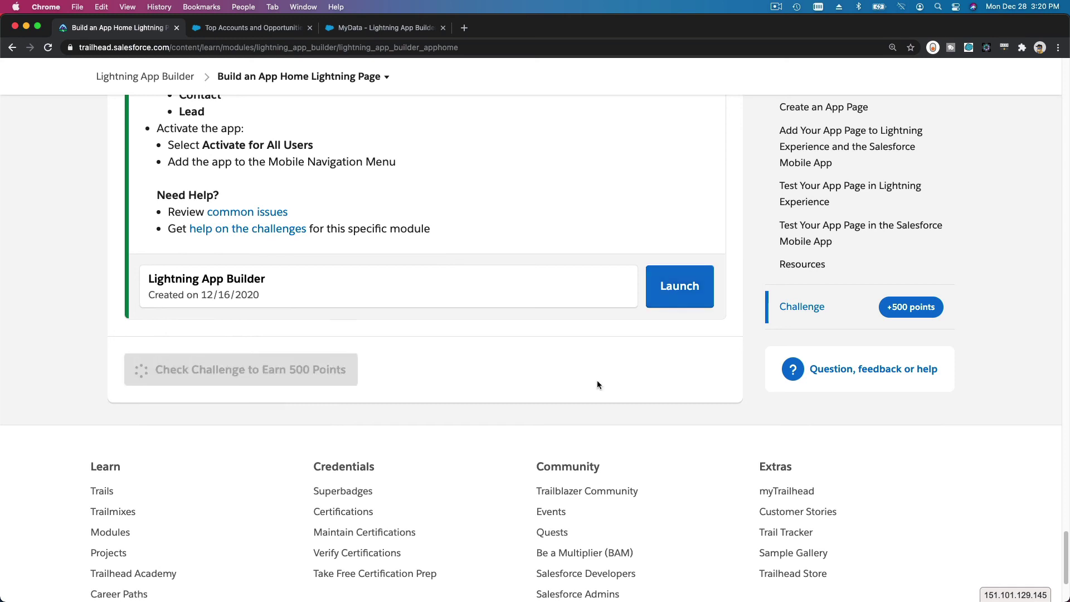